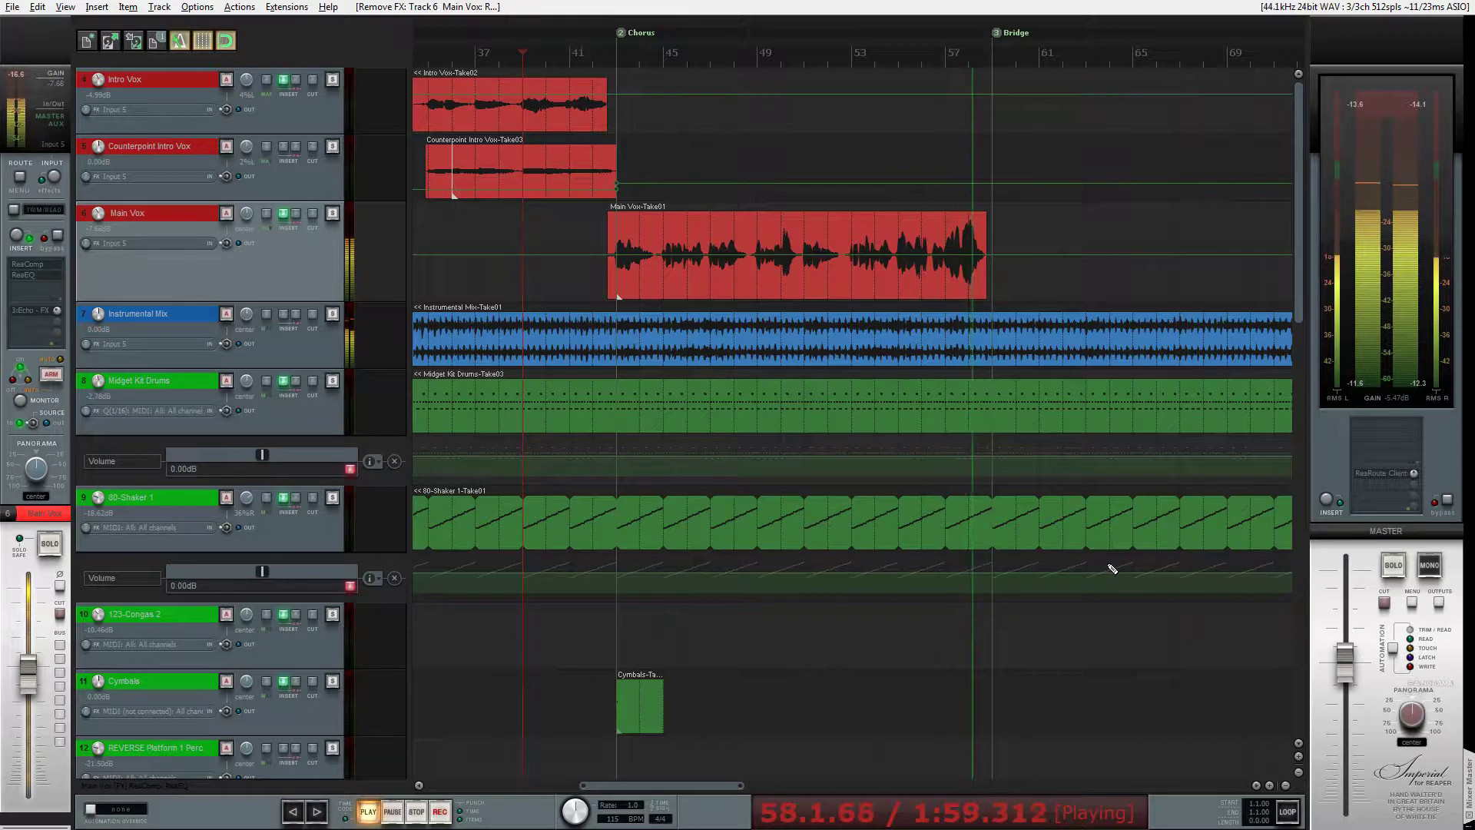
Stop playback, add ReaPitch from the Pitch Correction effects to the Main Vox track, and place it between ReaComp and ReaEQ.
{"action": "key", "text": "space"}
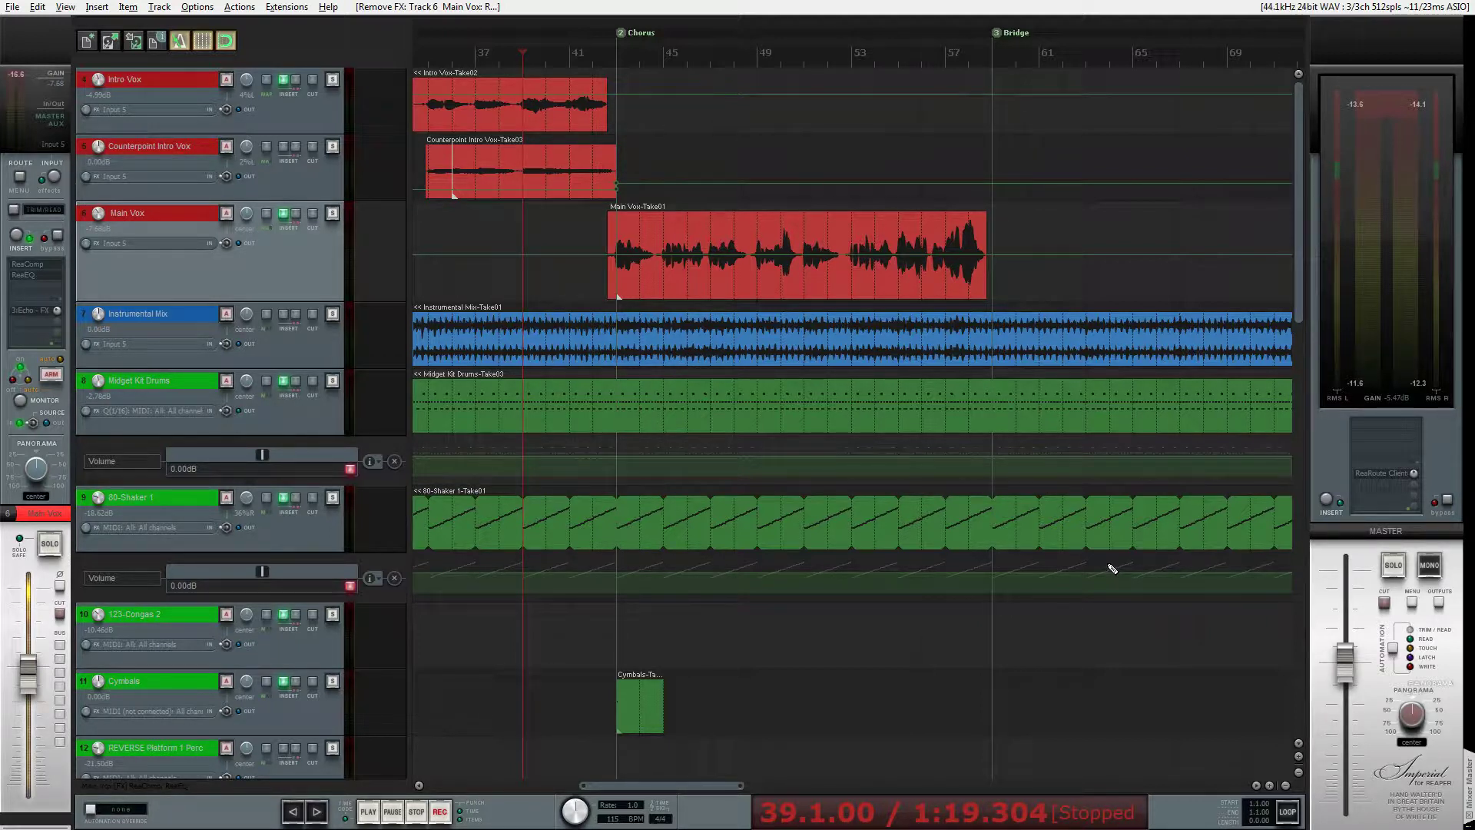
{"action": "double_click", "coordinate": [30, 283]}
{"action": "left_click", "coordinate": [807, 287]}
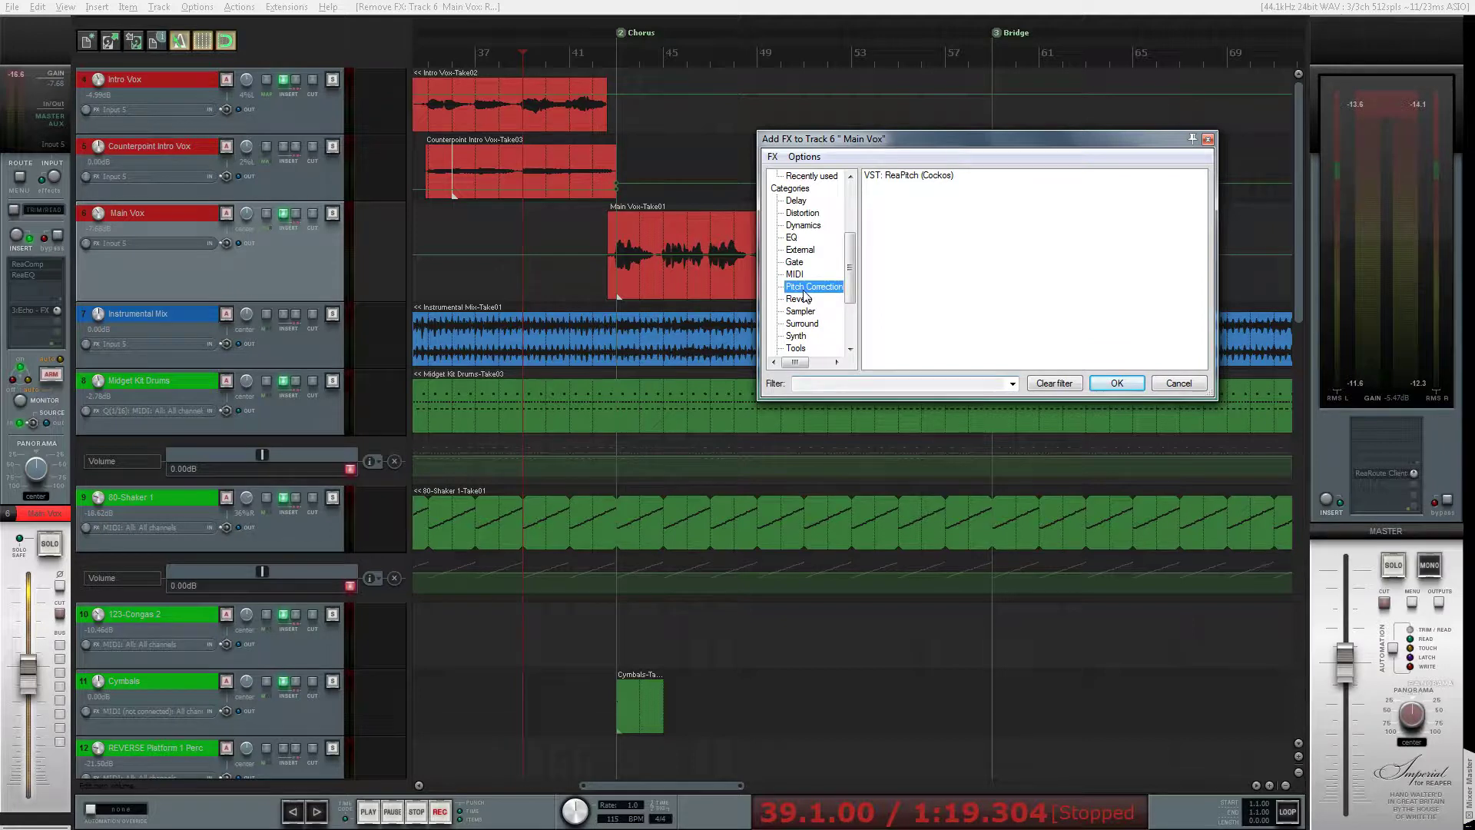
{"action": "double_click", "coordinate": [903, 177]}
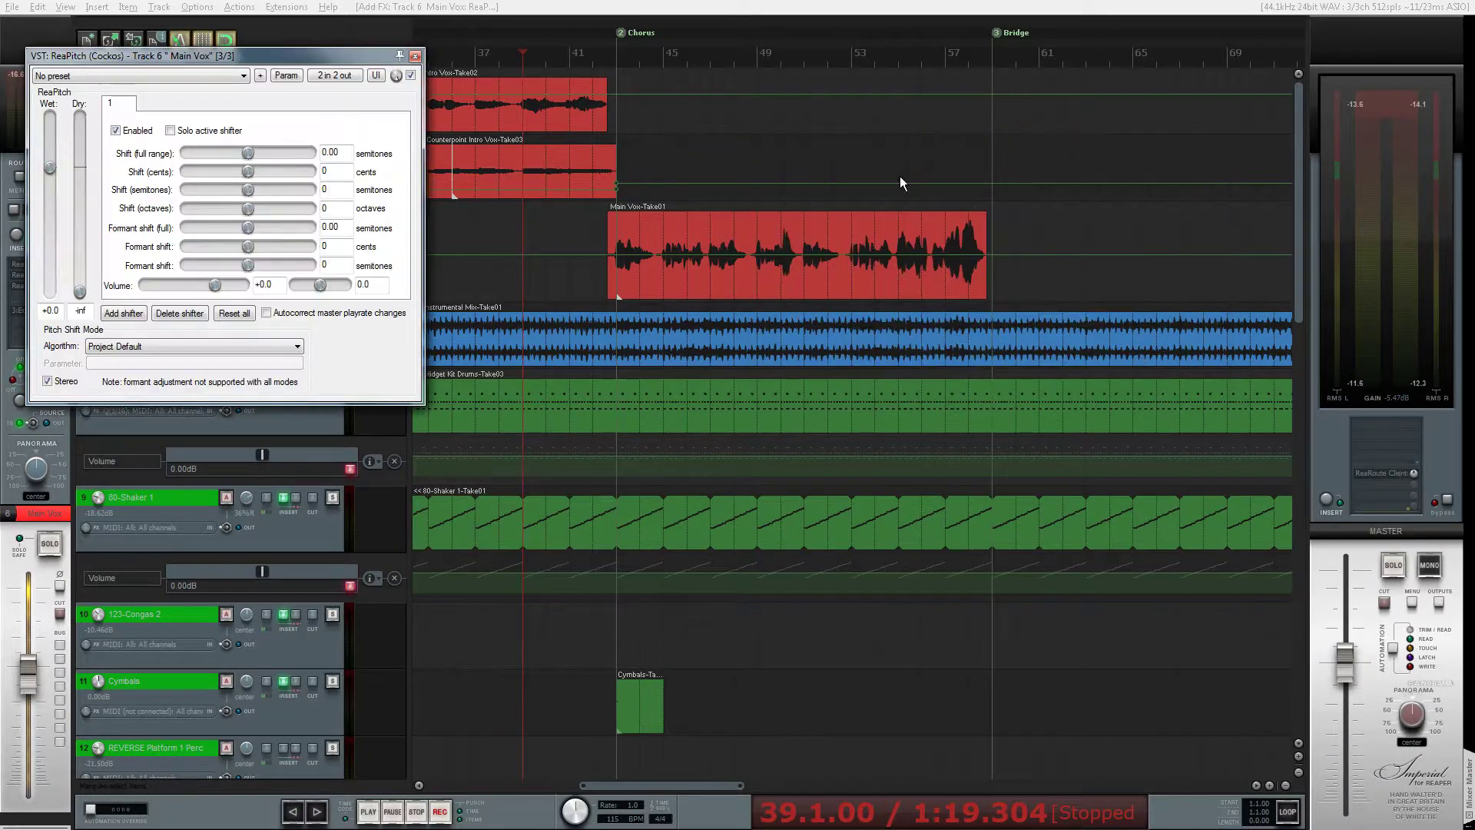
{"action": "left_click_drag", "start_coordinate": [286, 61], "coordinate": [686, 106]}
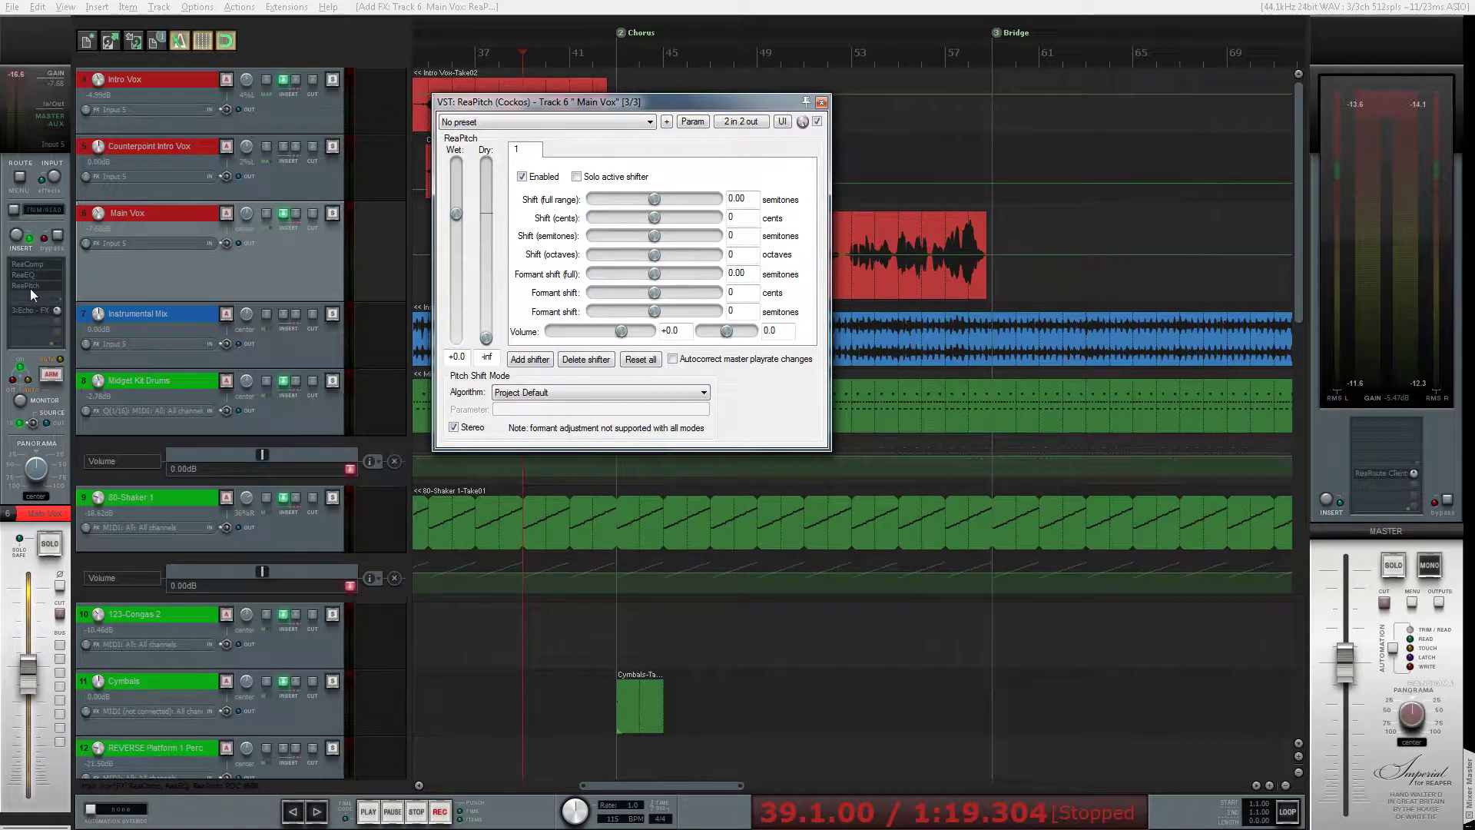
{"action": "left_click_drag", "start_coordinate": [34, 275], "coordinate": [37, 270]}
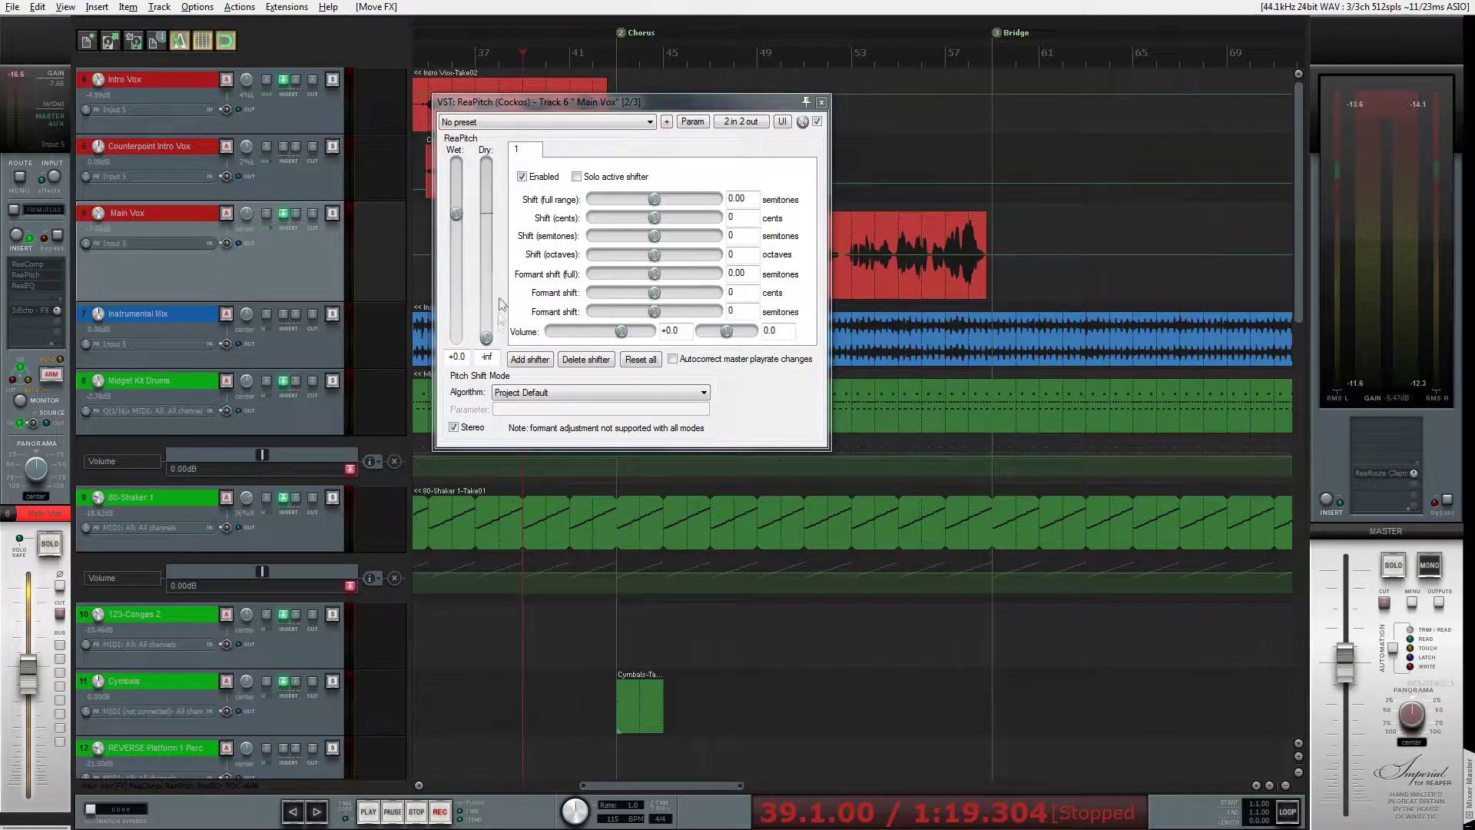
Set ReaPitch's dry level to +0.0 and, with the active shifter soloed, set its full-range shift to -12 semitones.
{"action": "double_click", "coordinate": [486, 336]}
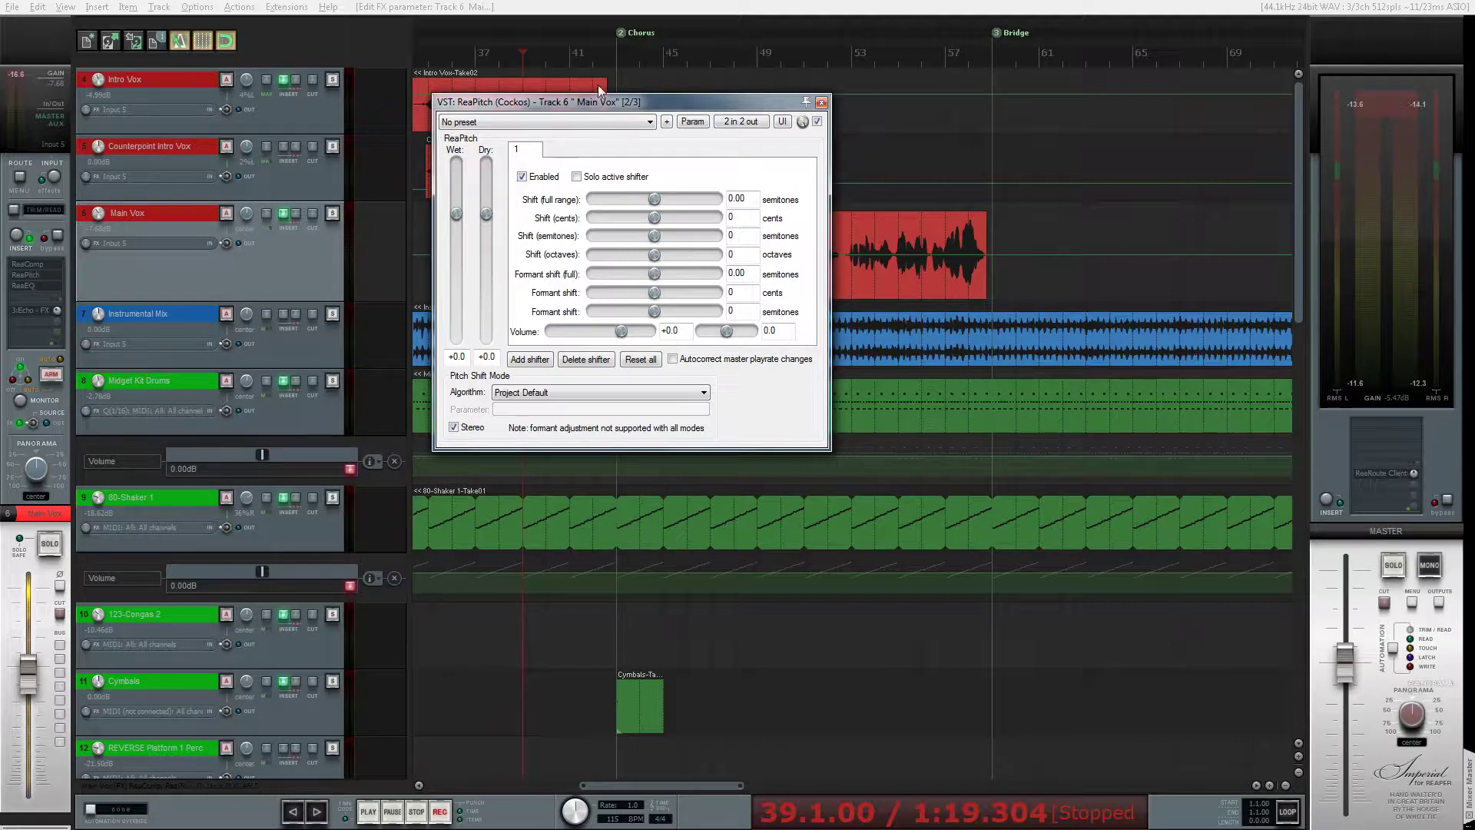
{"action": "left_click_drag", "start_coordinate": [611, 107], "coordinate": [775, 338]}
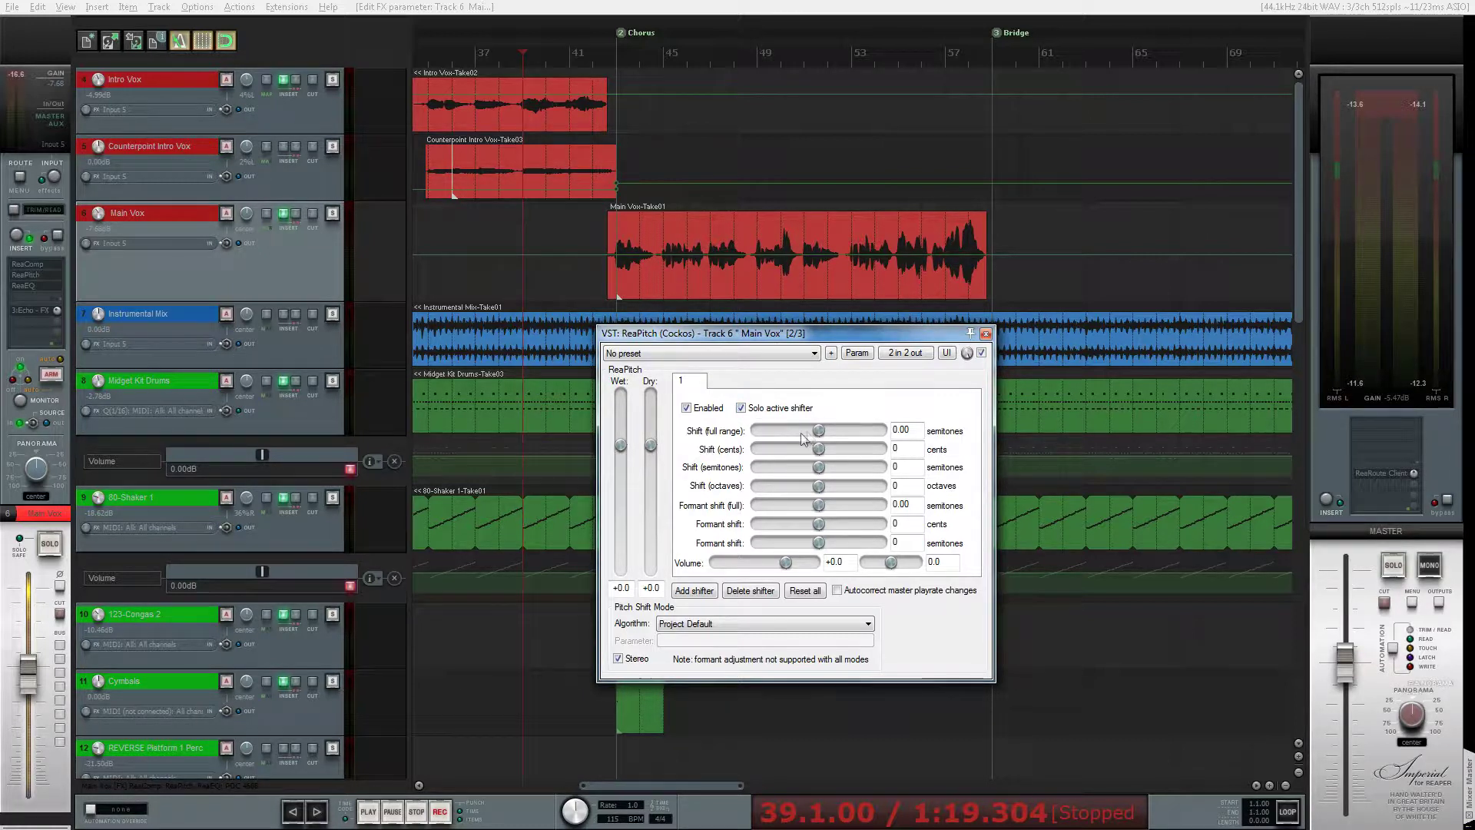
{"action": "double_click", "coordinate": [915, 430]}
{"action": "type", "text": "-12"}
Play from the Chorus marker and solo the Main Vox track to audition the lowered voice.
{"action": "left_click", "coordinate": [613, 52]}
{"action": "key", "text": "space"}
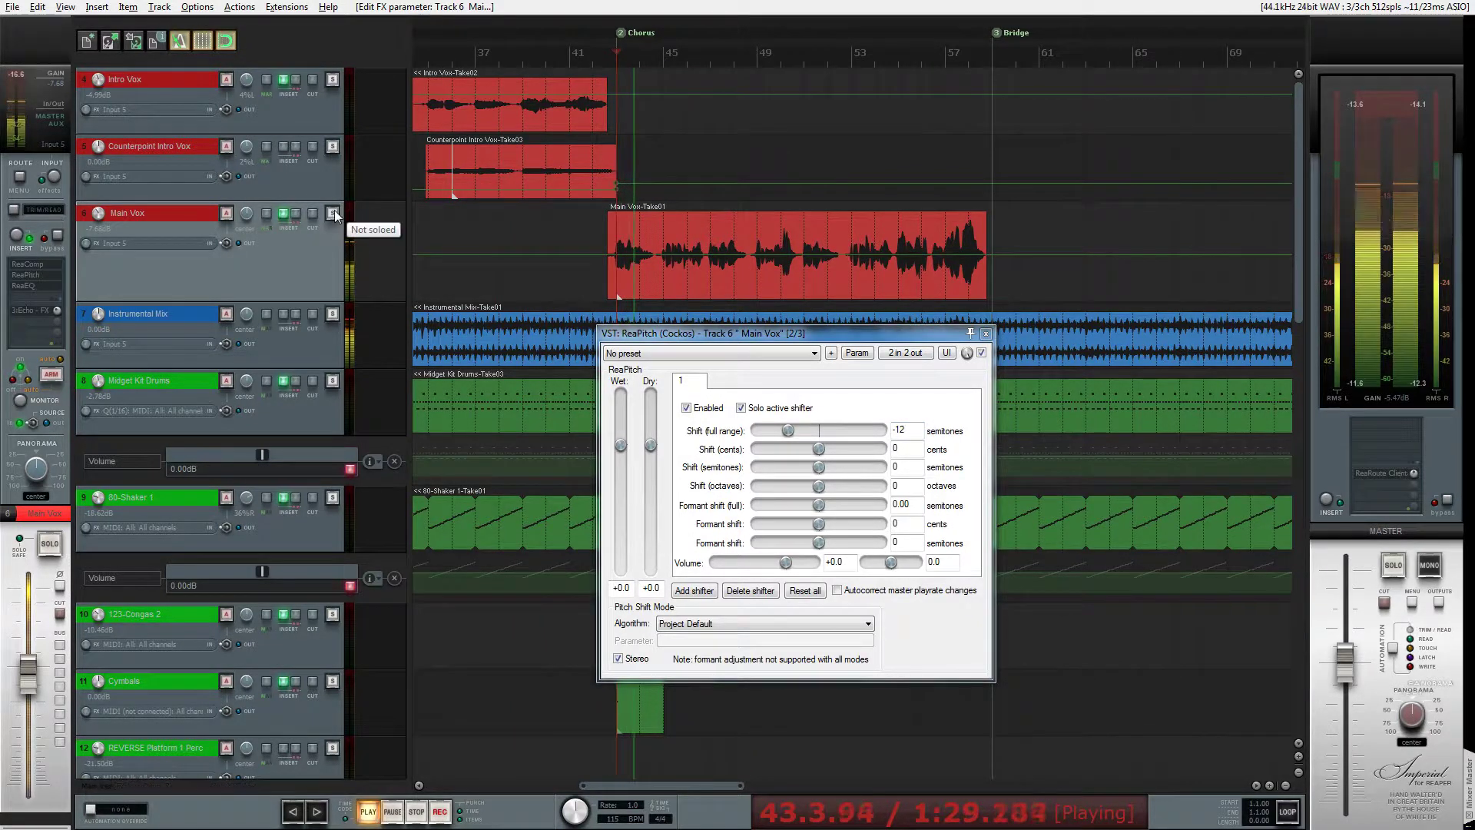
{"action": "left_click", "coordinate": [334, 212]}
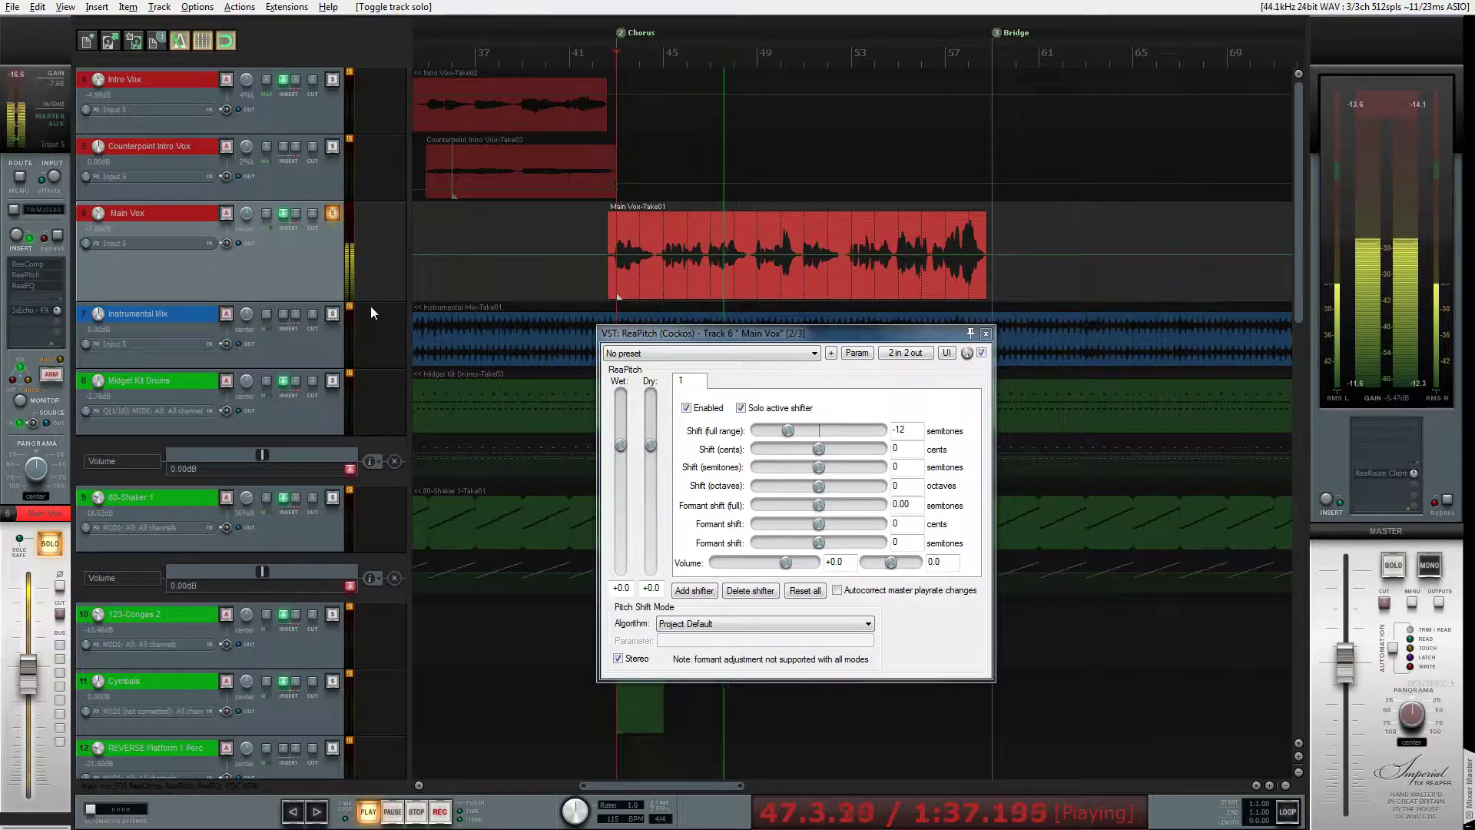
{"action": "key", "text": "space"}
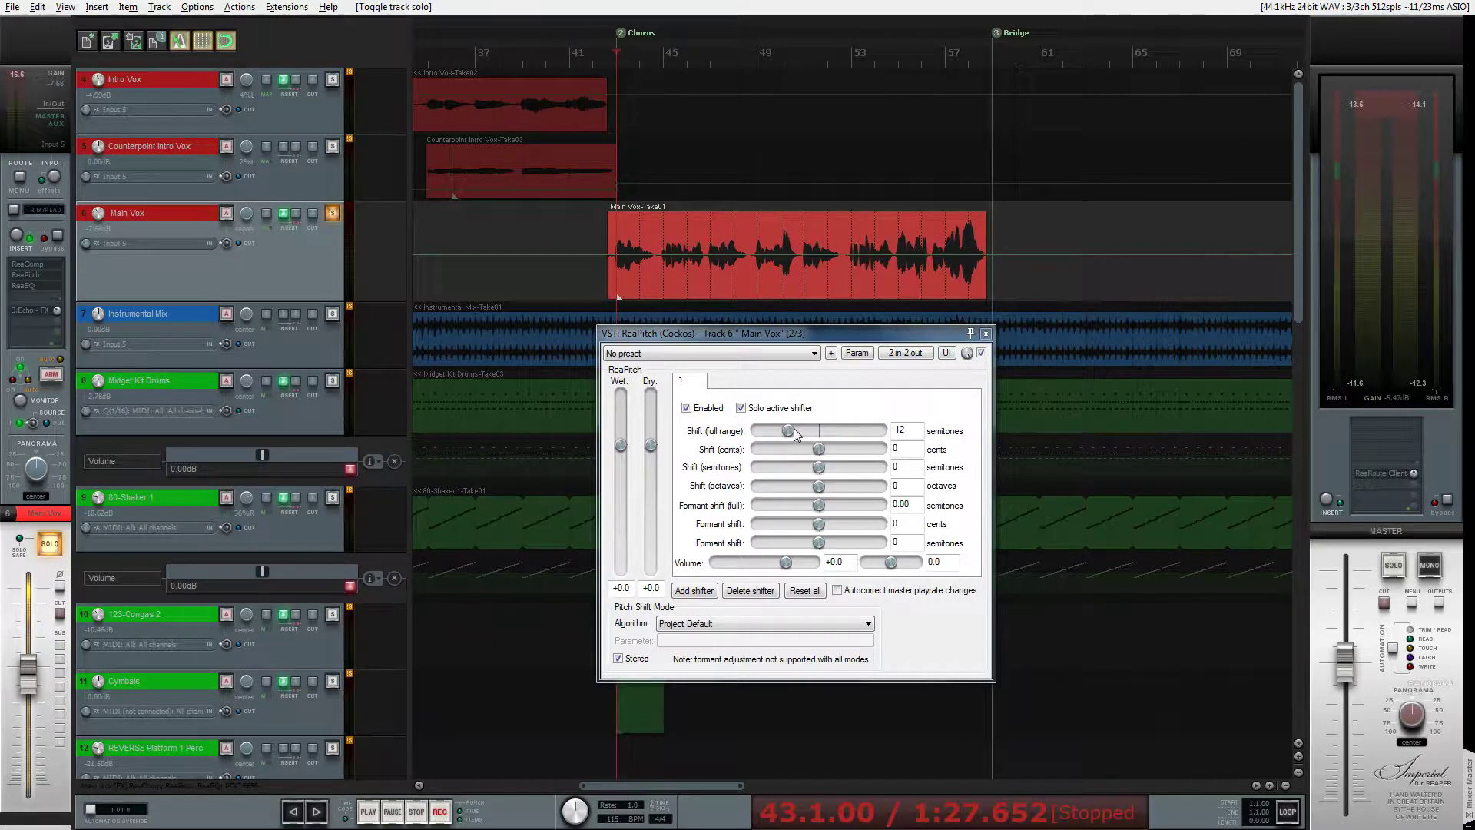
Try a full formant shift of 12 semitones on shifter 1 and audition it.
{"action": "double_click", "coordinate": [914, 505]}
{"action": "type", "text": "12"}
{"action": "key", "text": "Return"}
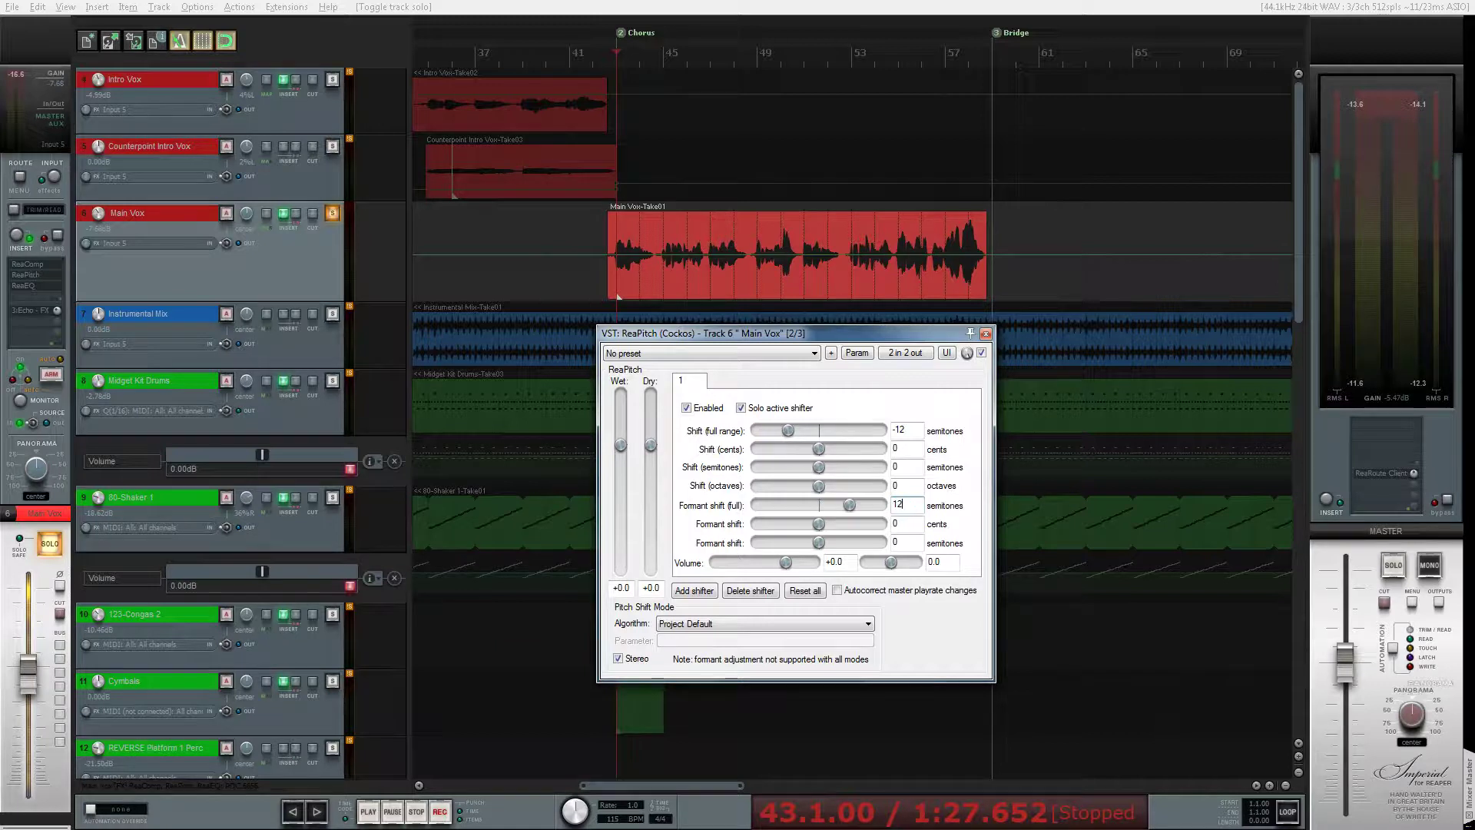
{"action": "key", "text": "space"}
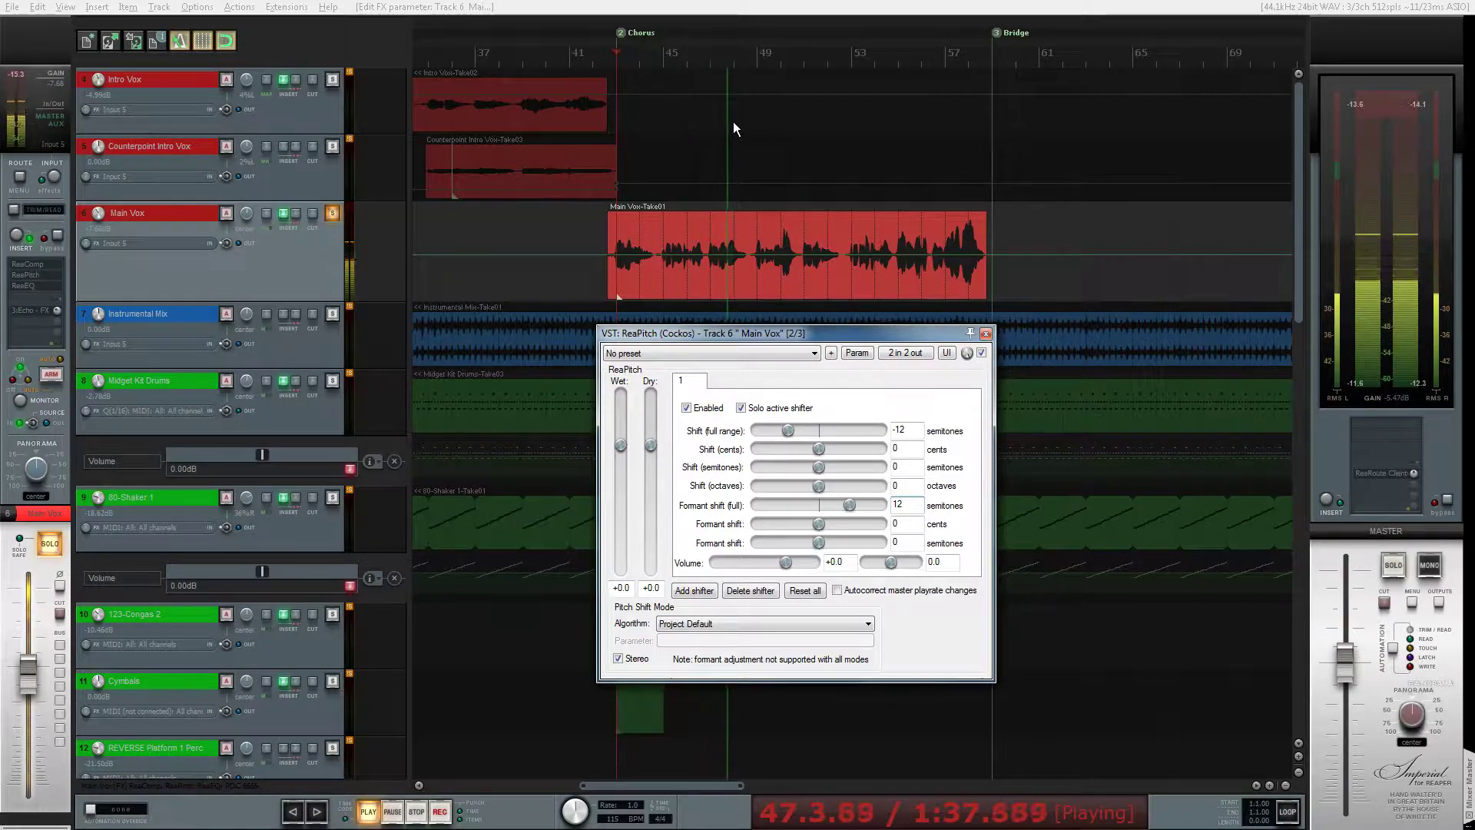
{"action": "key", "text": "space"}
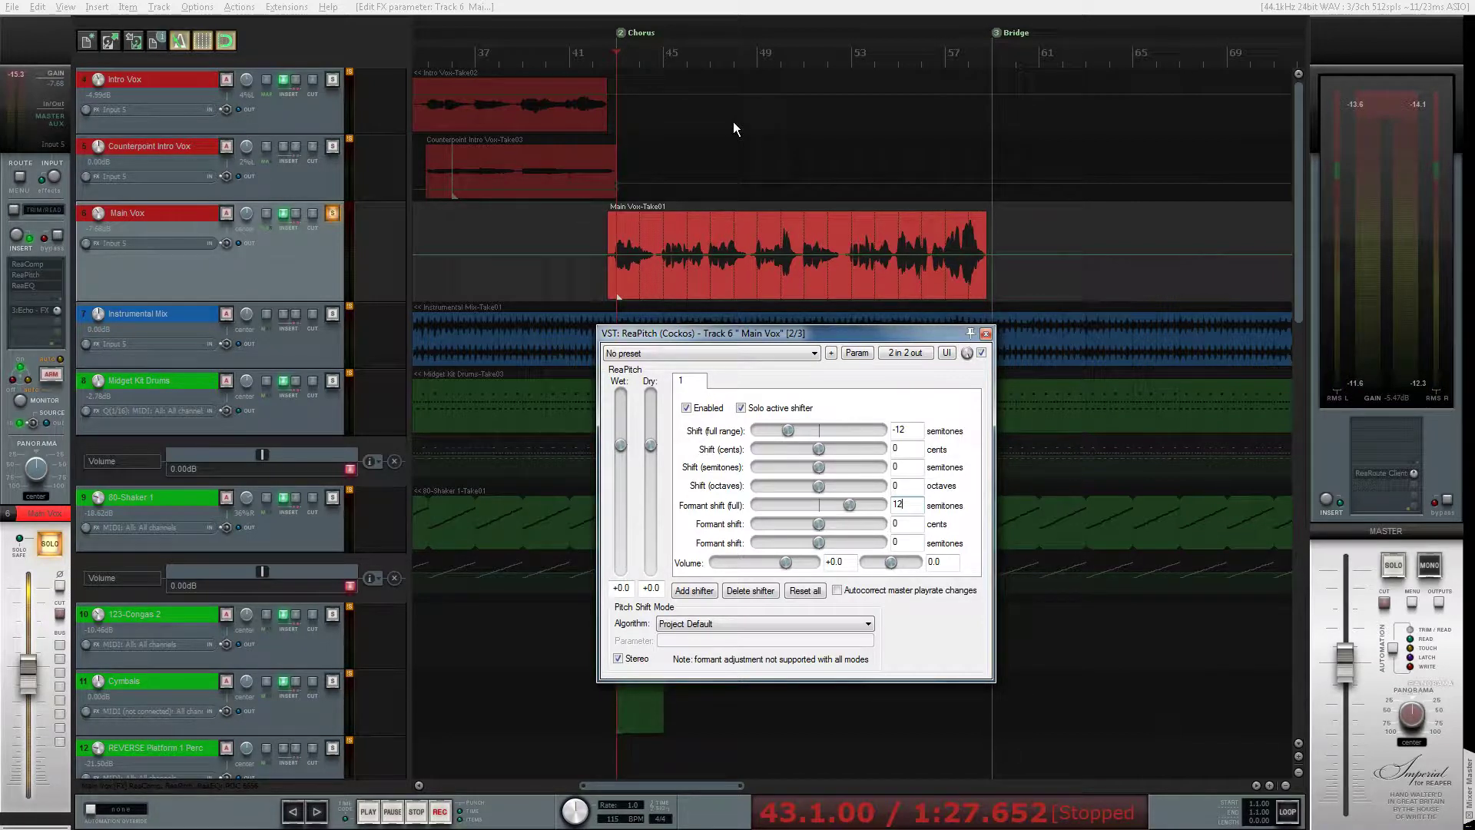
Set shifter 1's full formant shift to 7 semitones and audition it from the Chorus marker.
{"action": "double_click", "coordinate": [911, 508]}
{"action": "type", "text": "7"}
{"action": "left_click", "coordinate": [615, 56]}
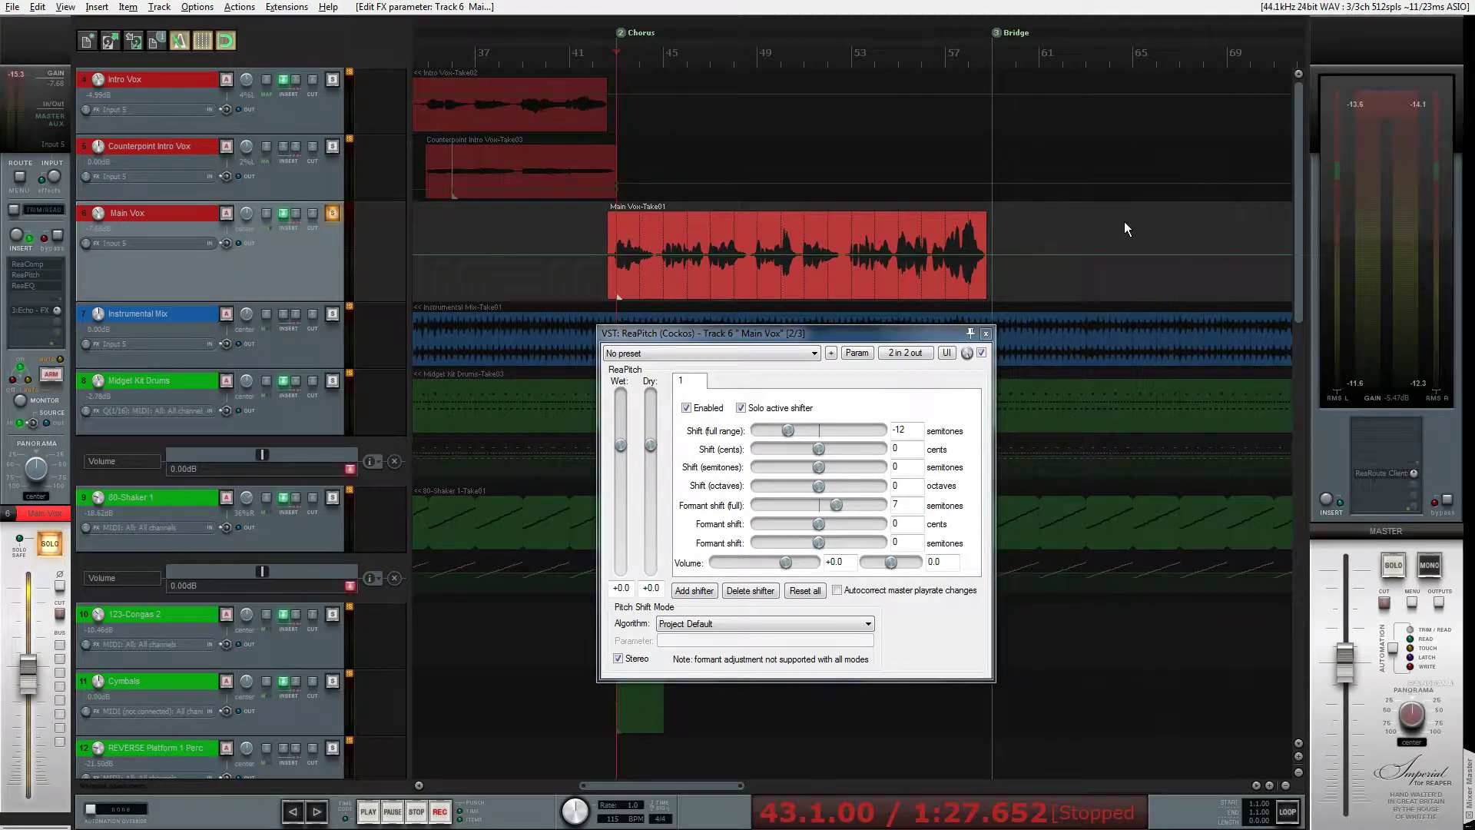
{"action": "key", "text": "space"}
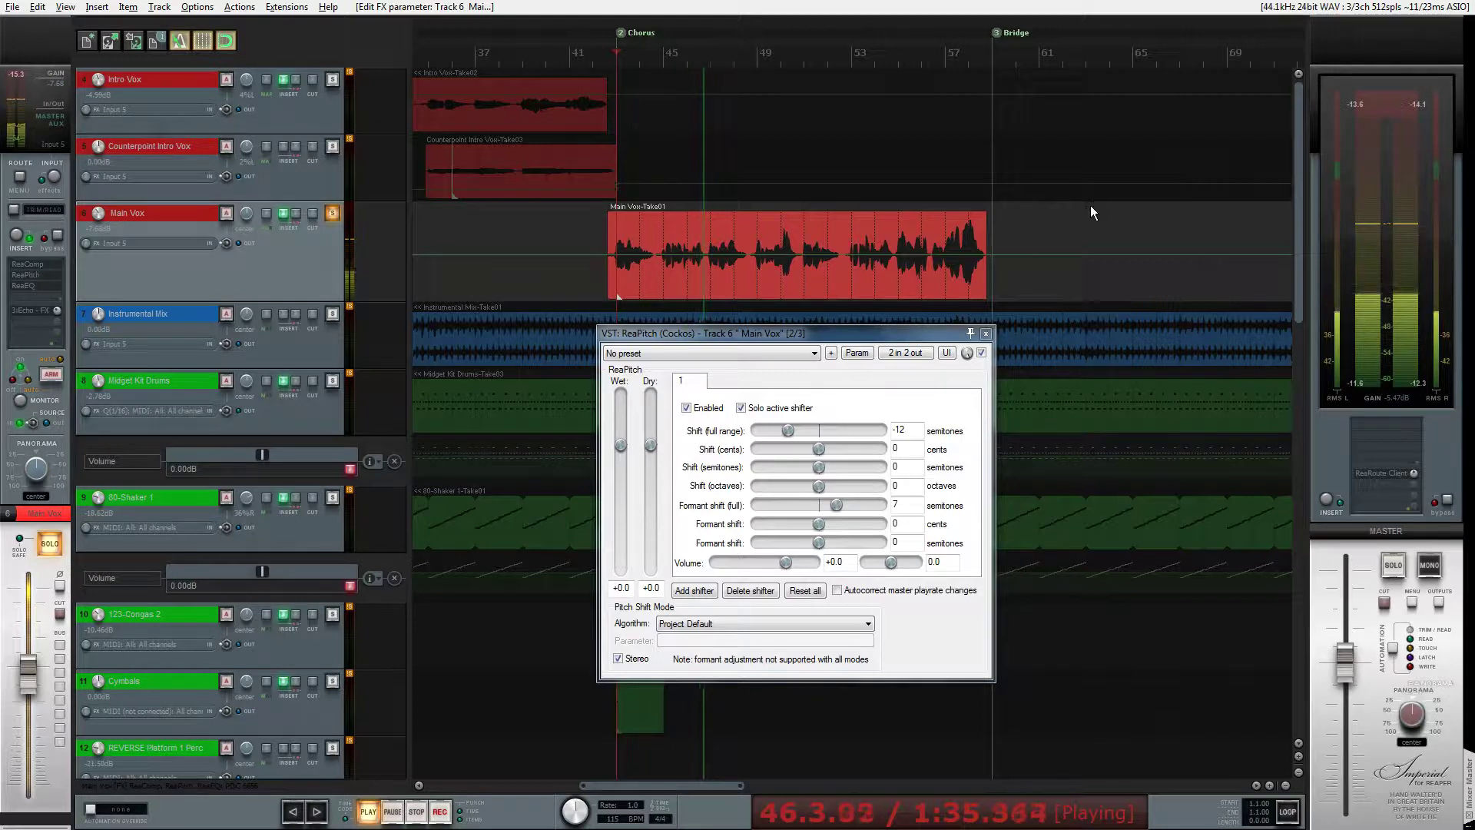
{"action": "key", "text": "space"}
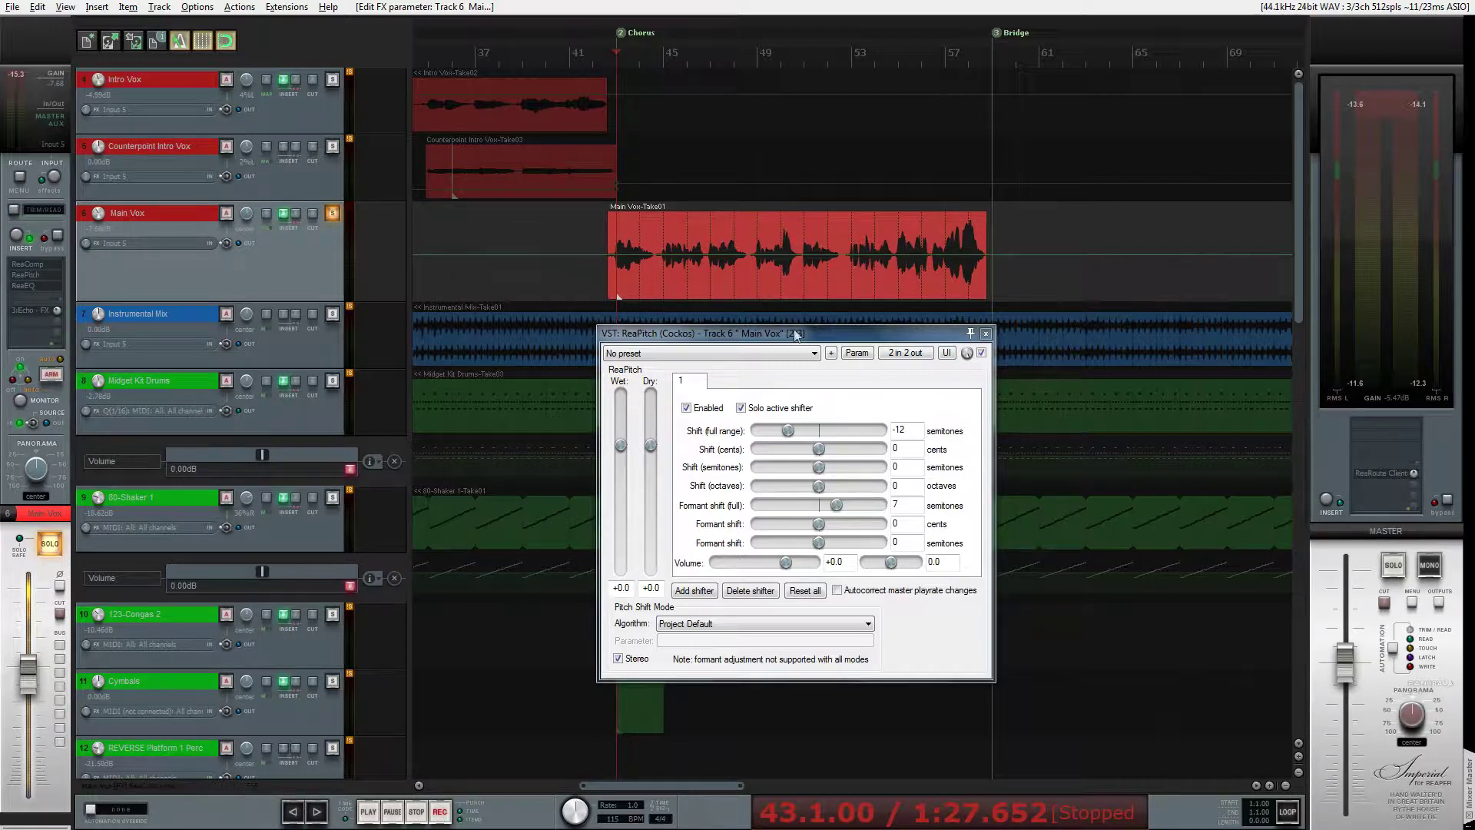
Turn off soloing of shifter 1 and audition it together with the dry vocal.
{"action": "left_click", "coordinate": [741, 408]}
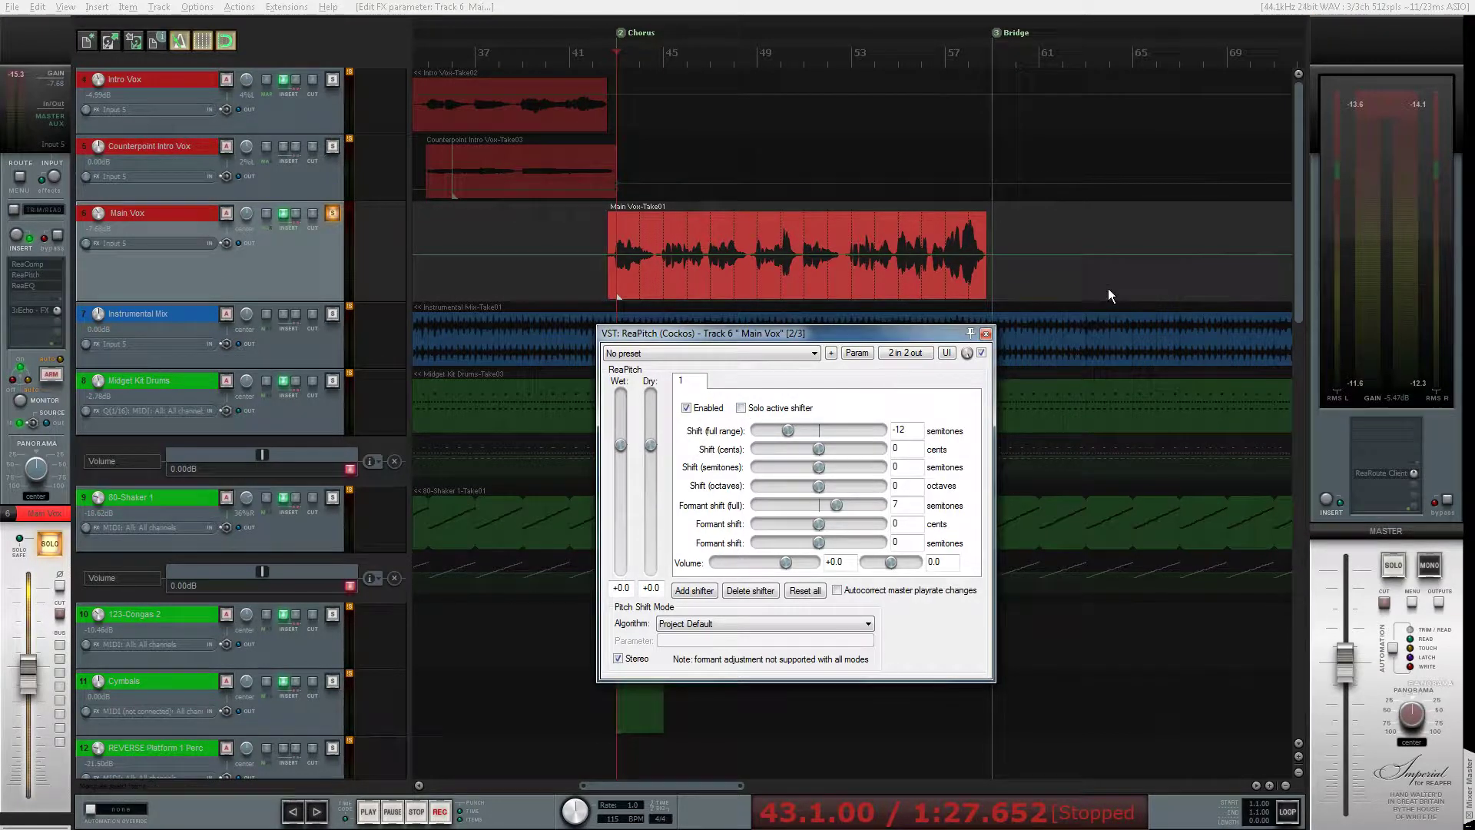
{"action": "key", "text": "space"}
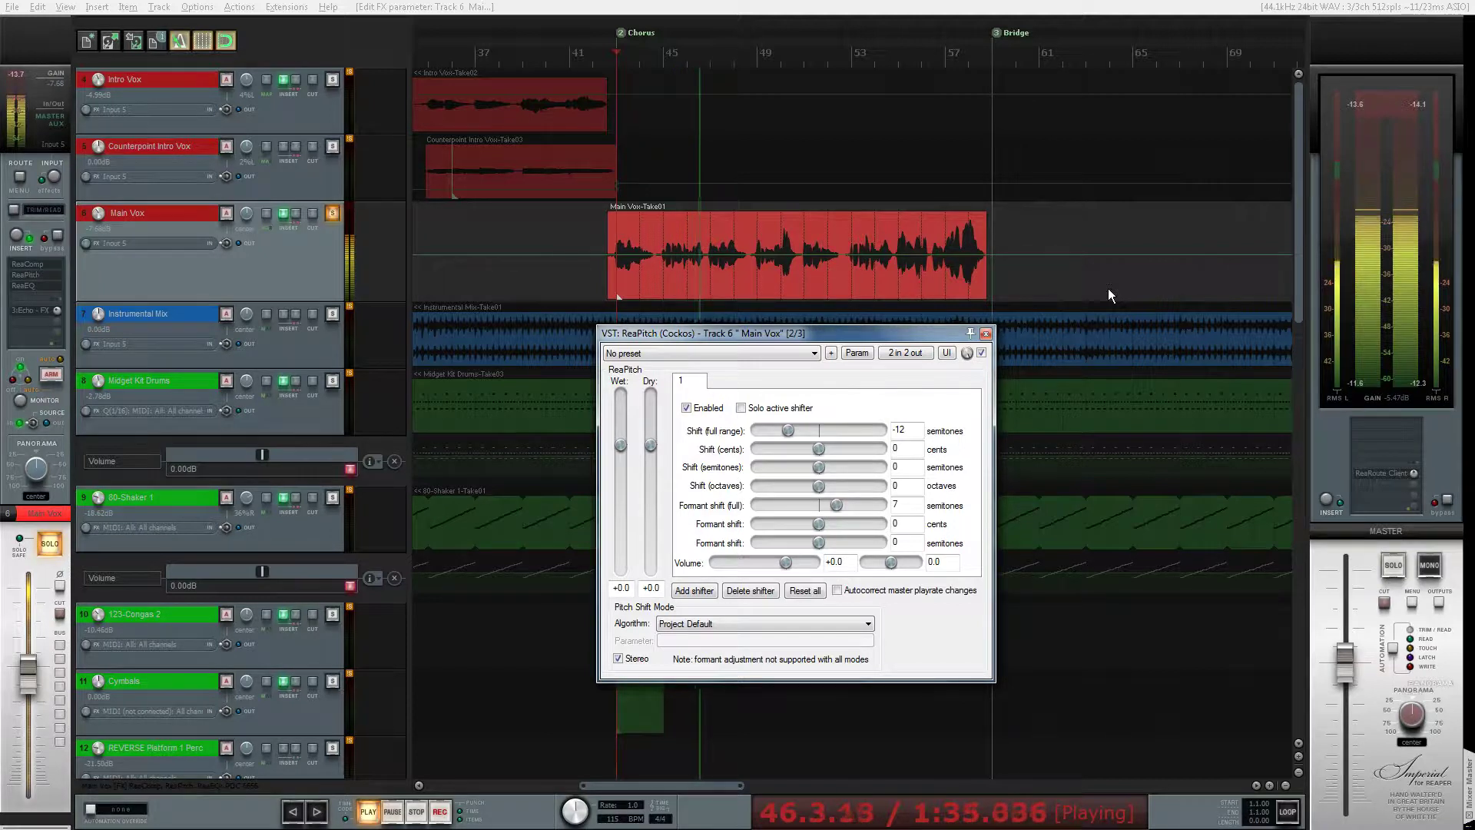
{"action": "key", "text": "space"}
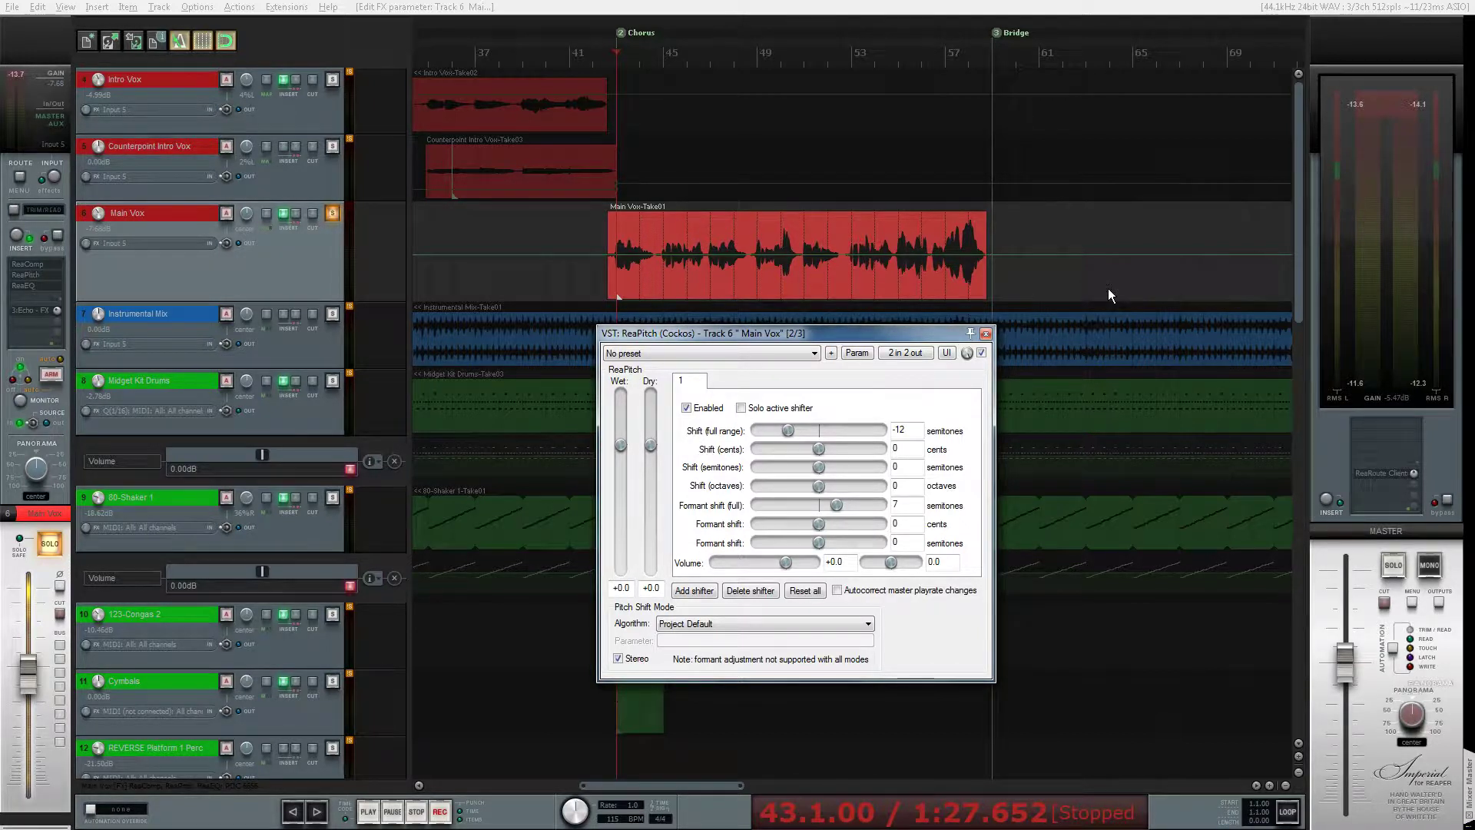
Add a second shifter, solo it with a full-range shift of 12 semitones, and audition it.
{"action": "left_click", "coordinate": [694, 591]}
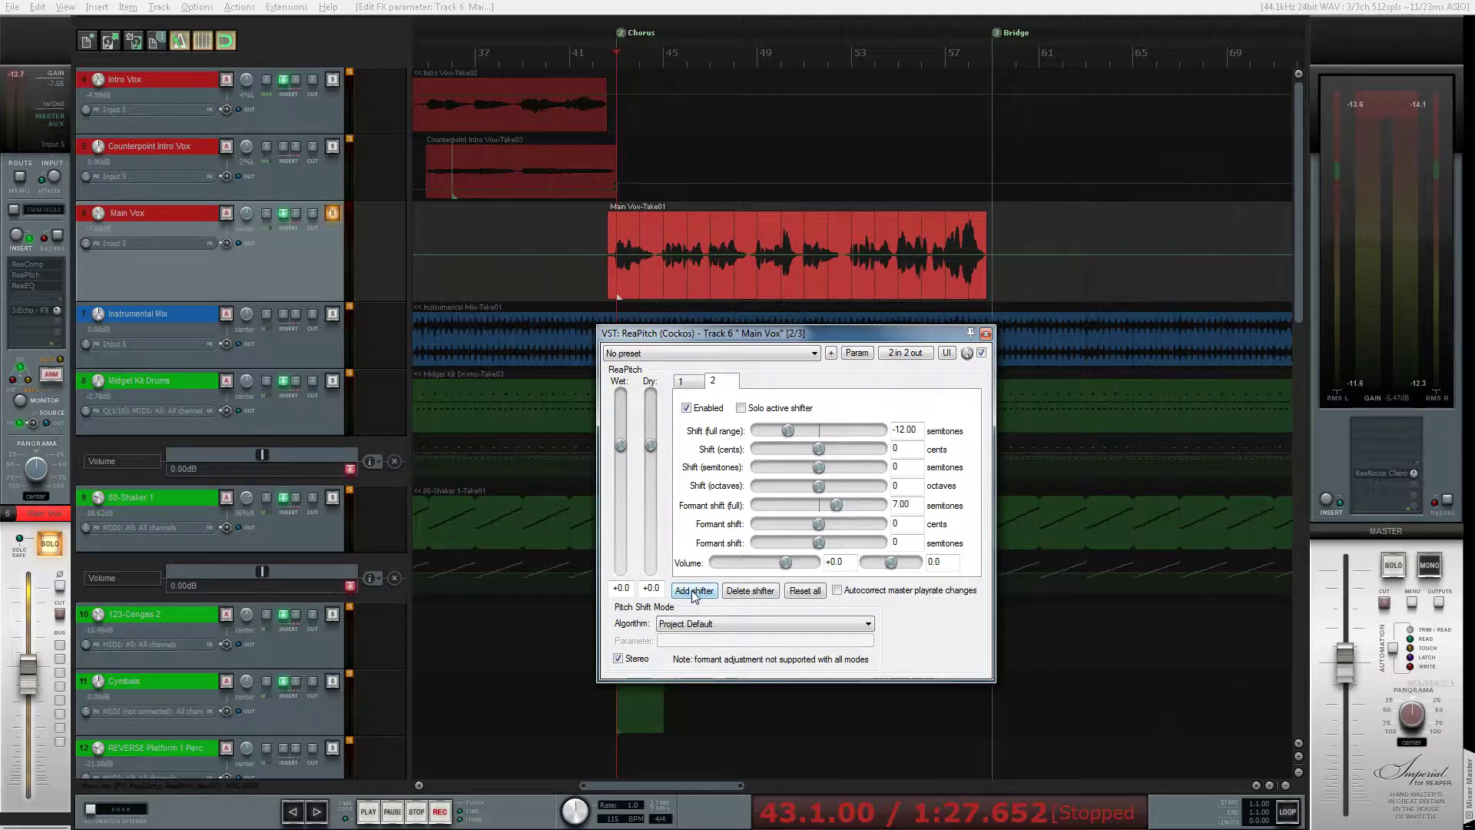
{"action": "left_click", "coordinate": [741, 409]}
{"action": "left_click_drag", "start_coordinate": [924, 430], "coordinate": [859, 431]}
{"action": "type", "text": "12"}
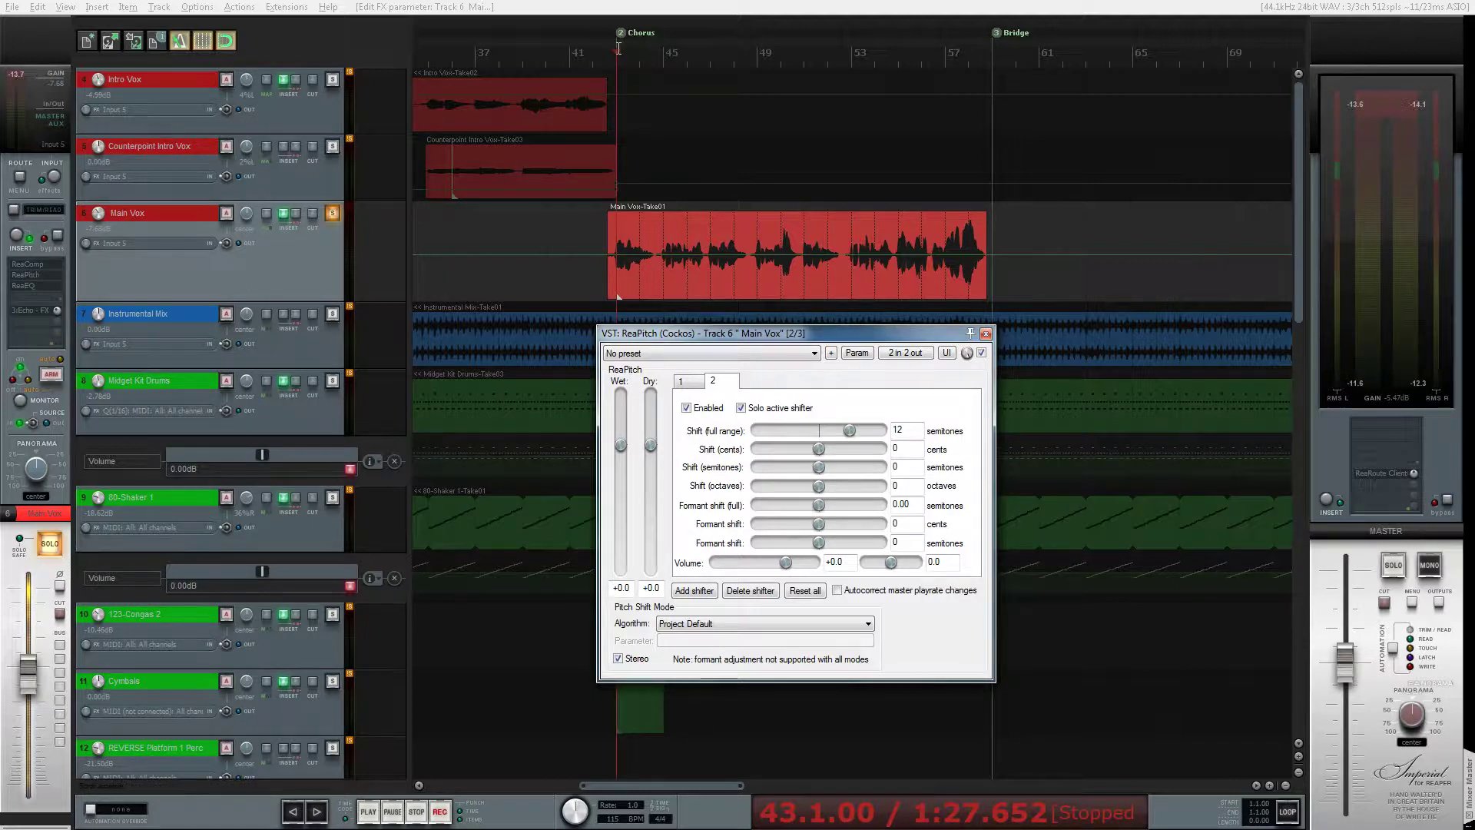
{"action": "key", "text": "space"}
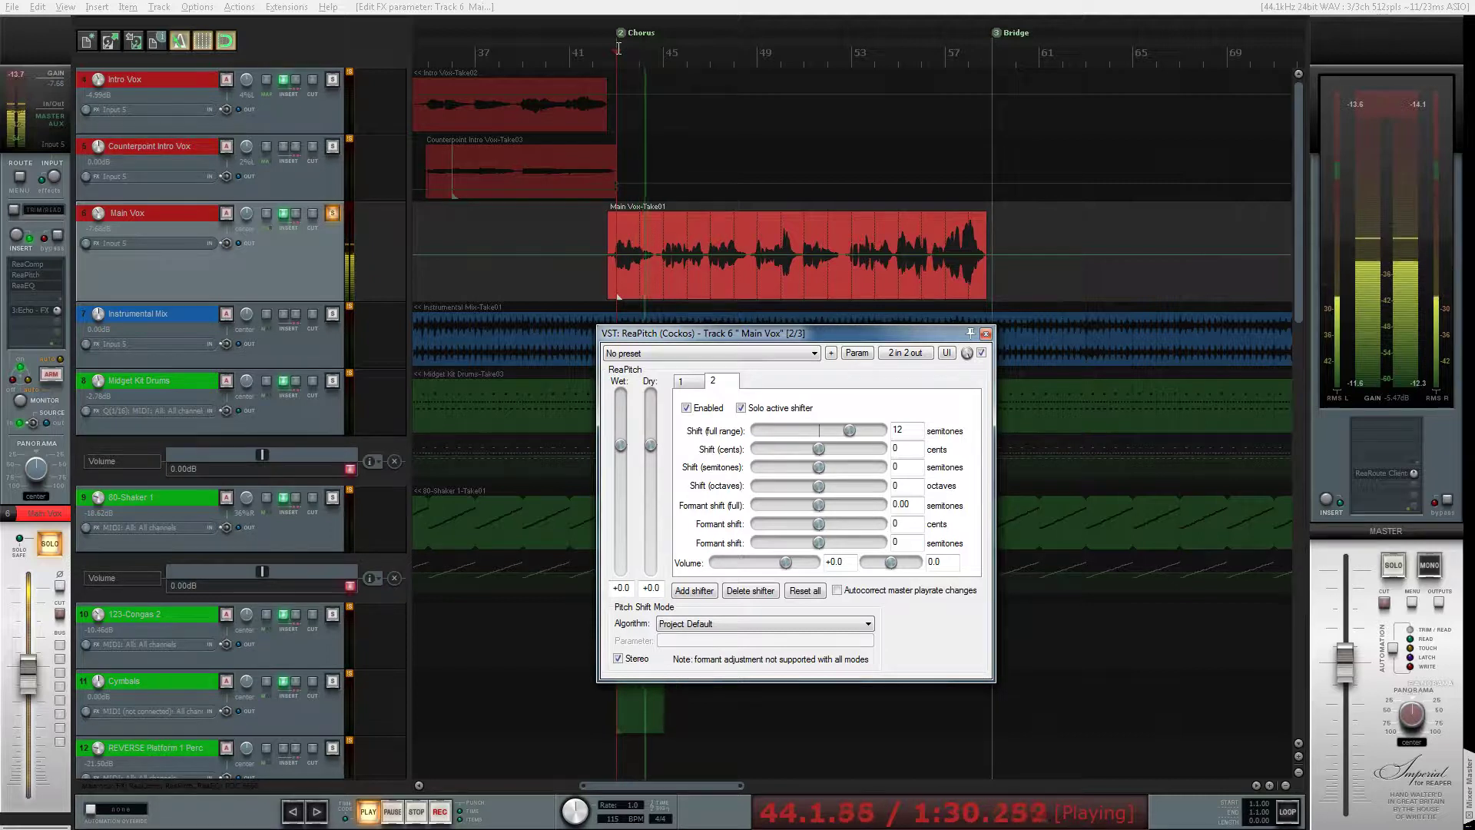
{"action": "key", "text": "space"}
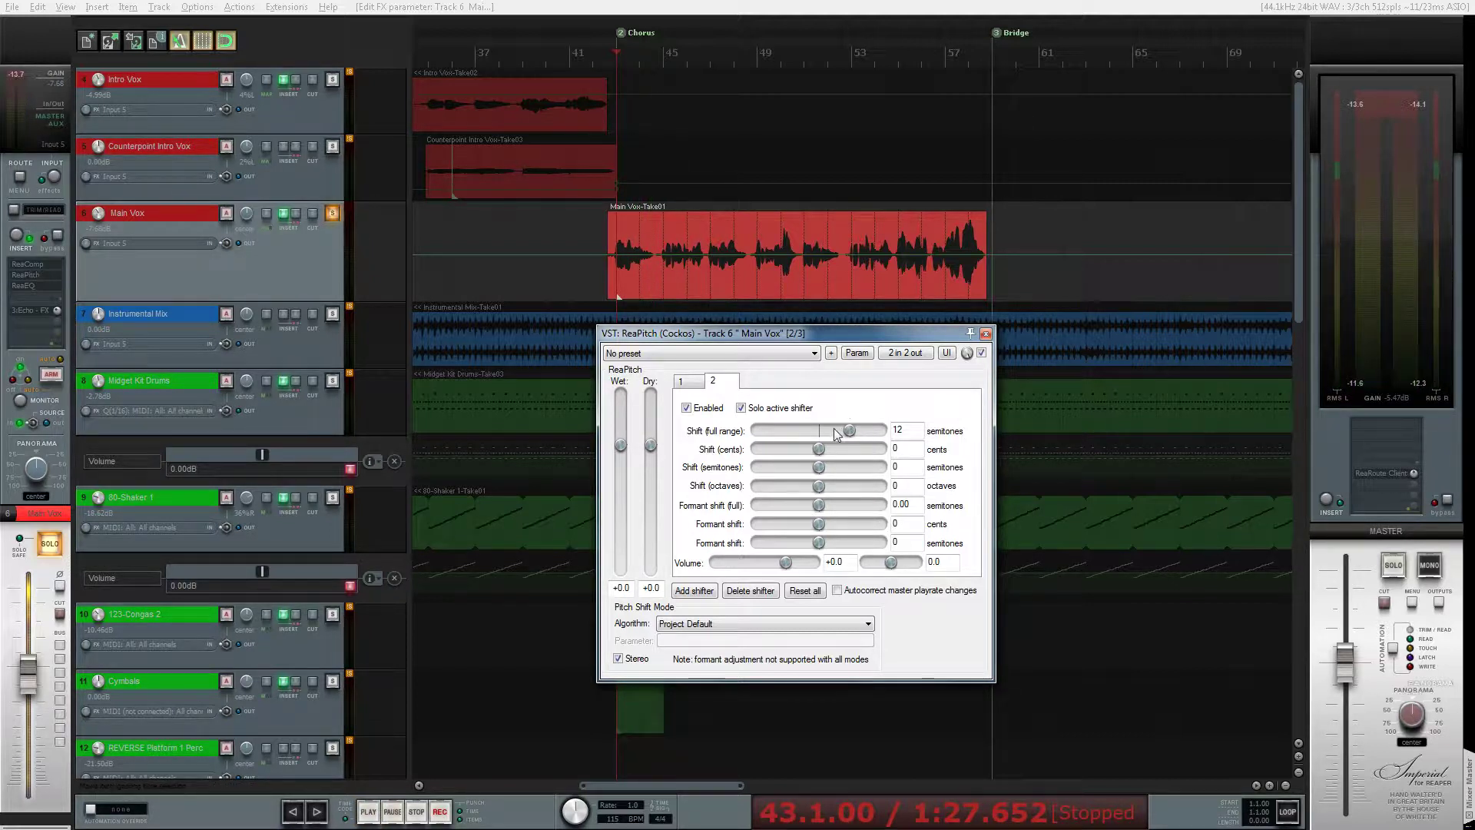
Set shifter 2's full formant shift to -12 semitones and audition it.
{"action": "double_click", "coordinate": [903, 505]}
{"action": "key", "text": "BackSpace"}
{"action": "type", "text": "-12"}
{"action": "key", "text": "space"}
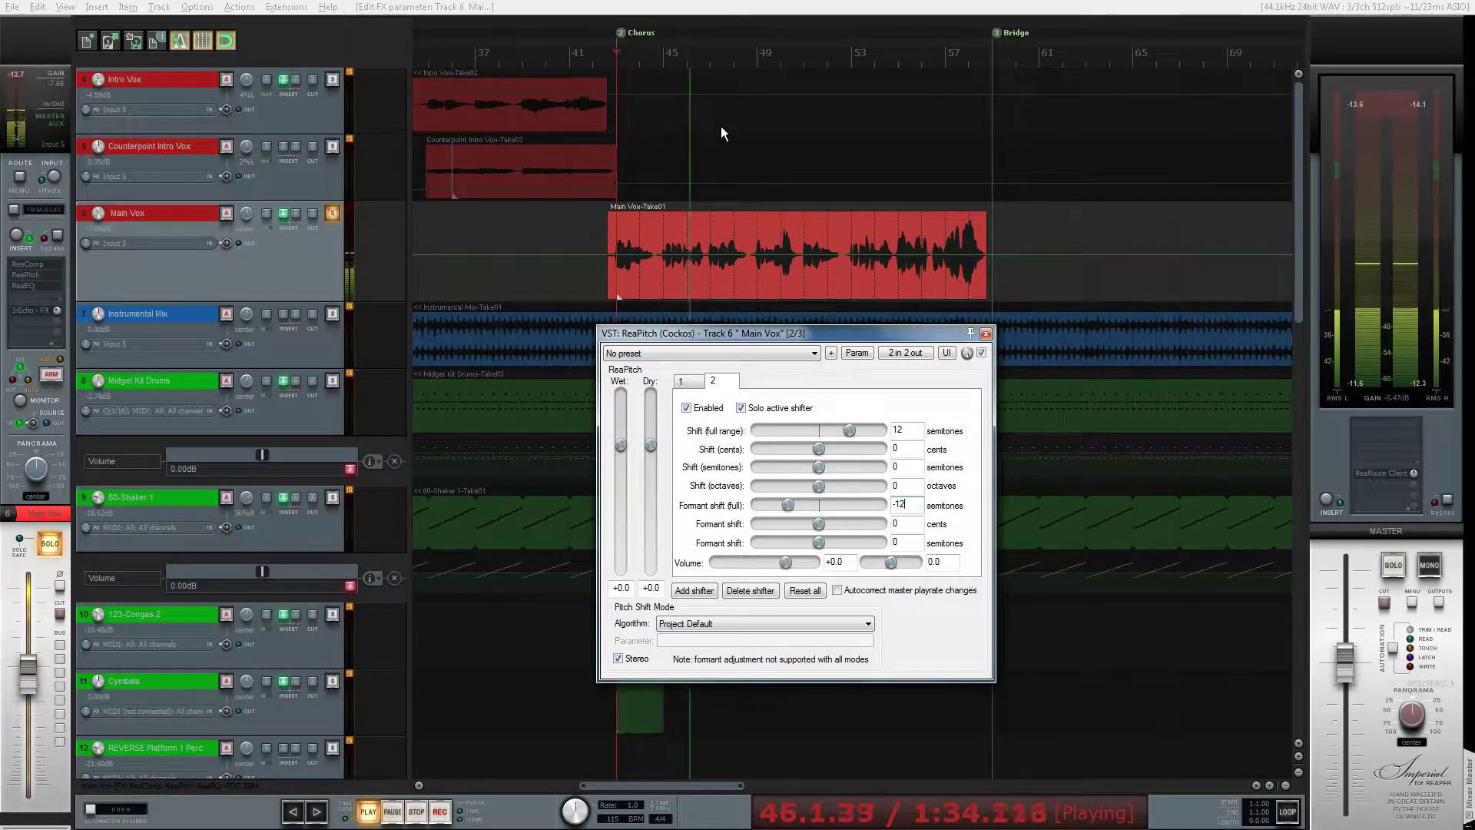
{"action": "key", "text": "space"}
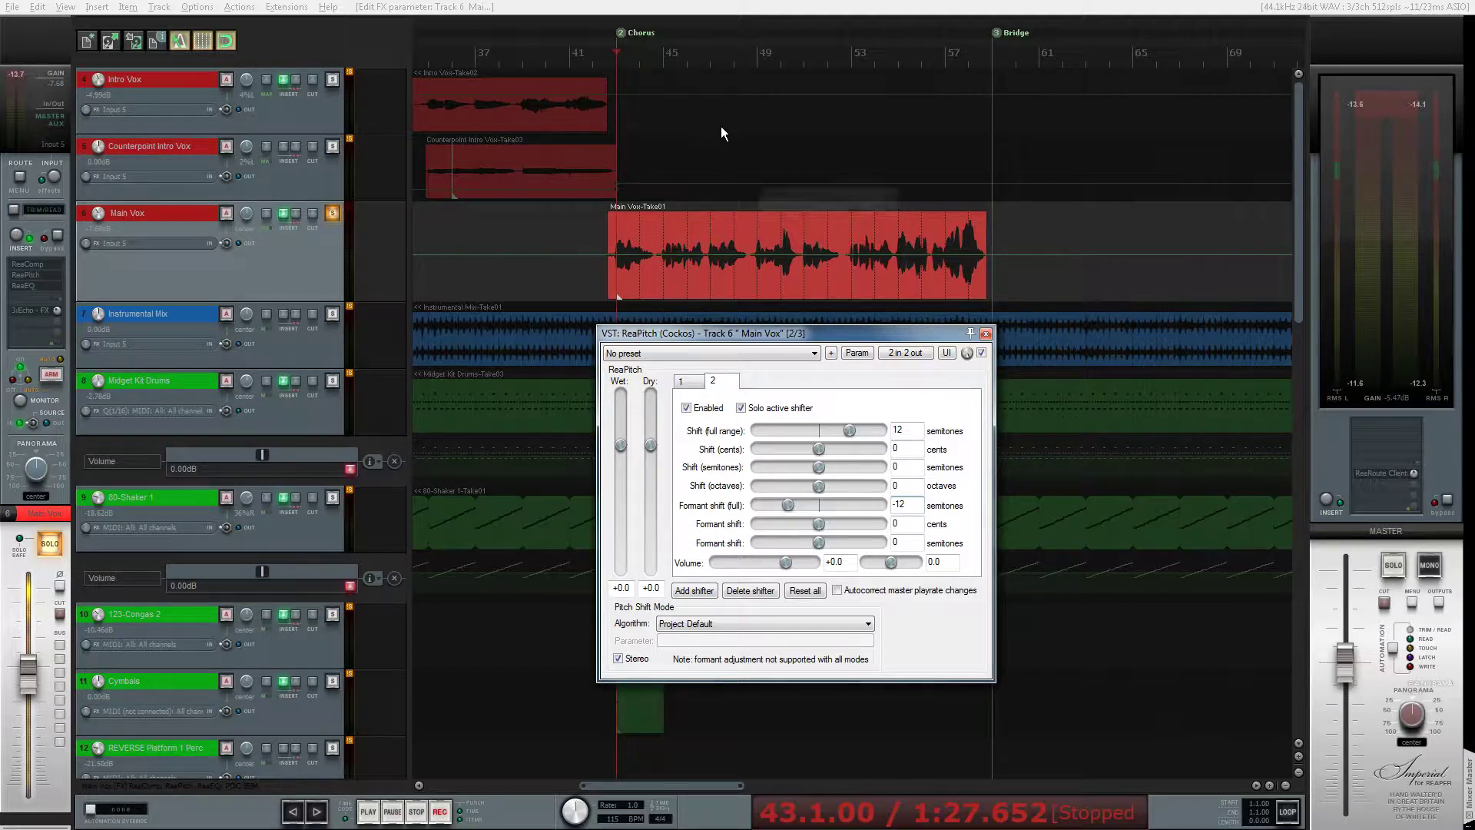
Turn off soloing of shifter 2 and audition both shifters together with the dry vocal.
{"action": "left_click", "coordinate": [742, 408]}
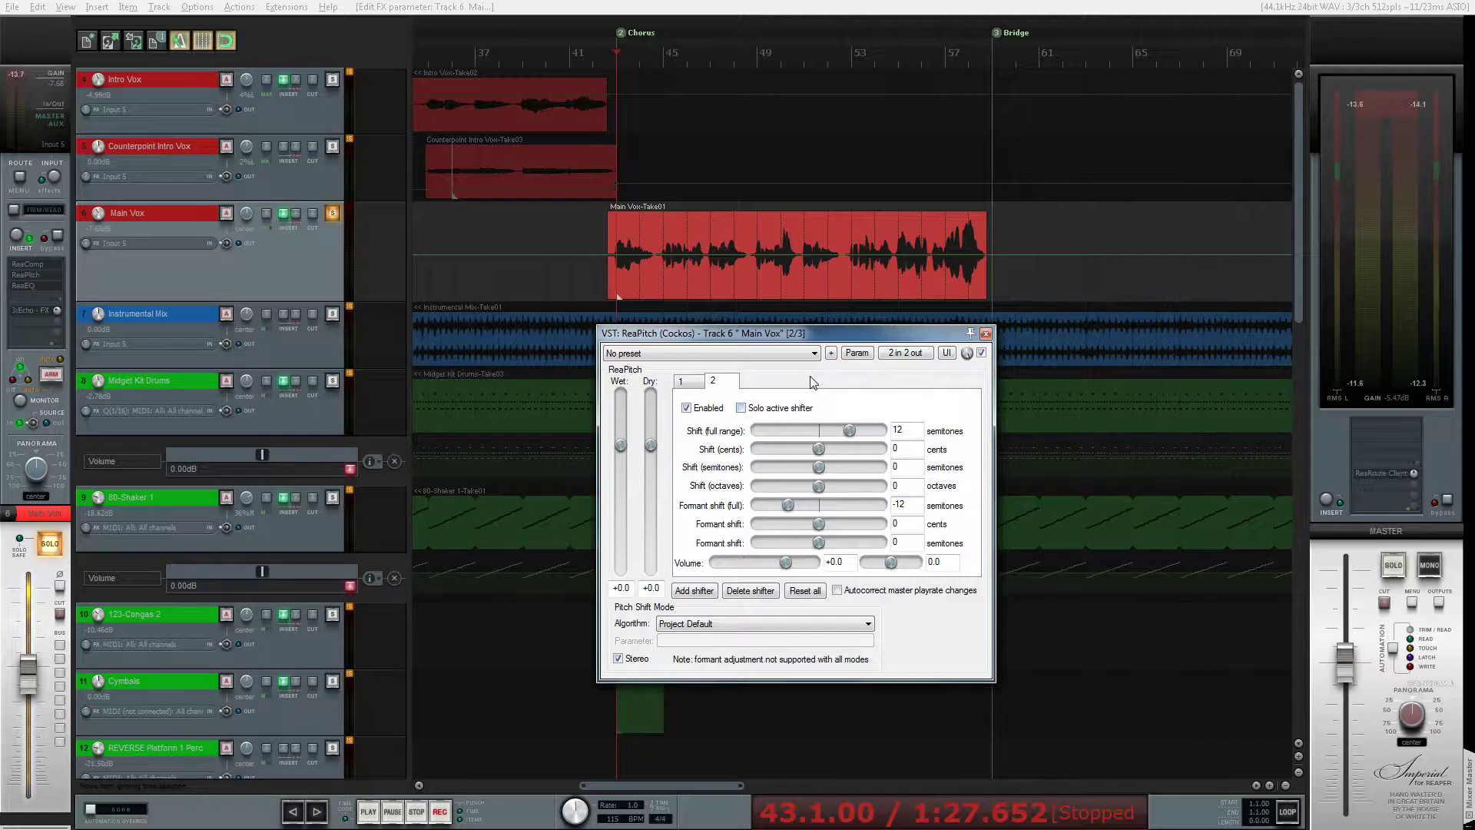
{"action": "key", "text": "space"}
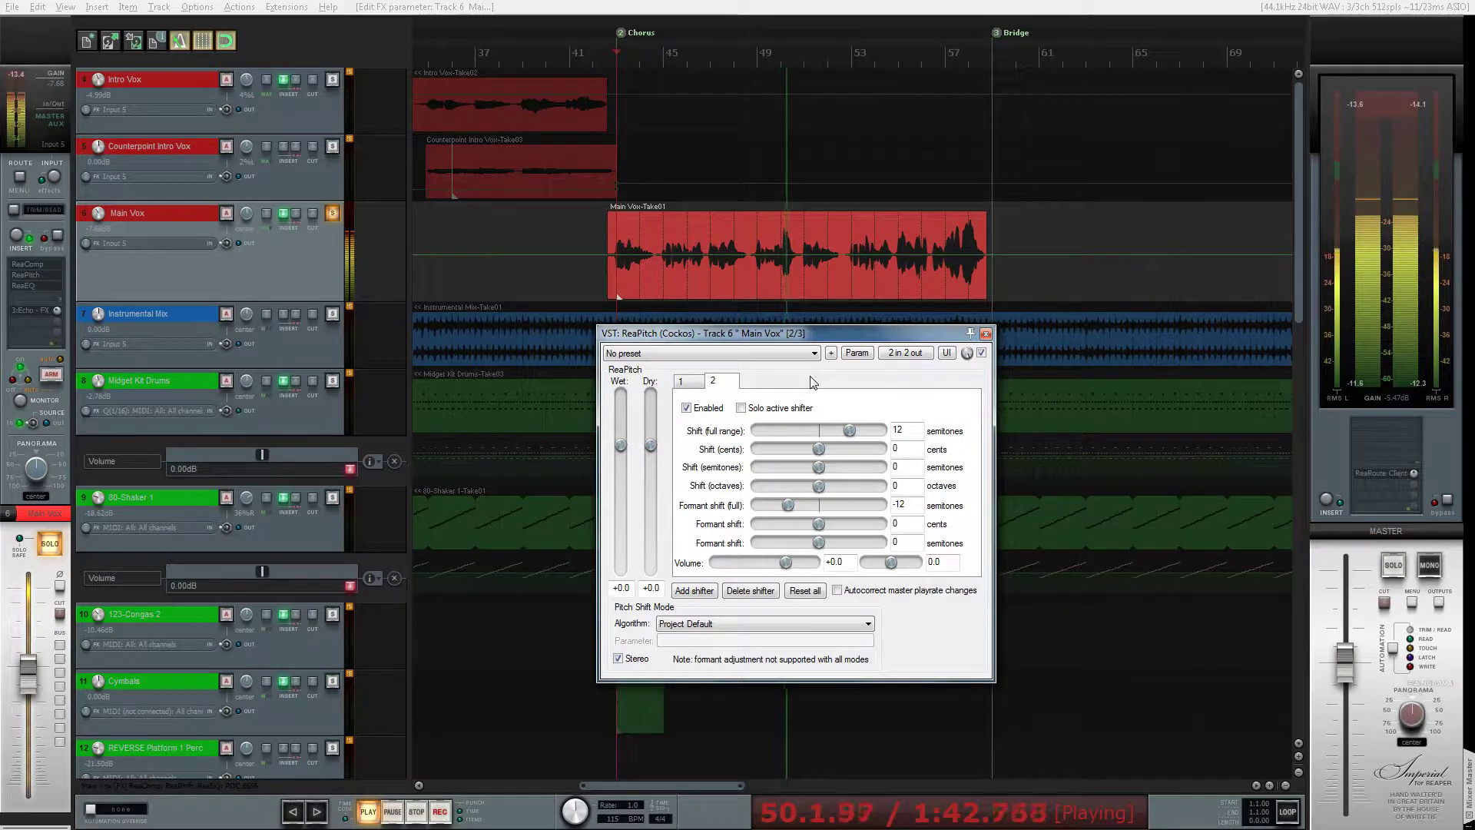
{"action": "key", "text": "space"}
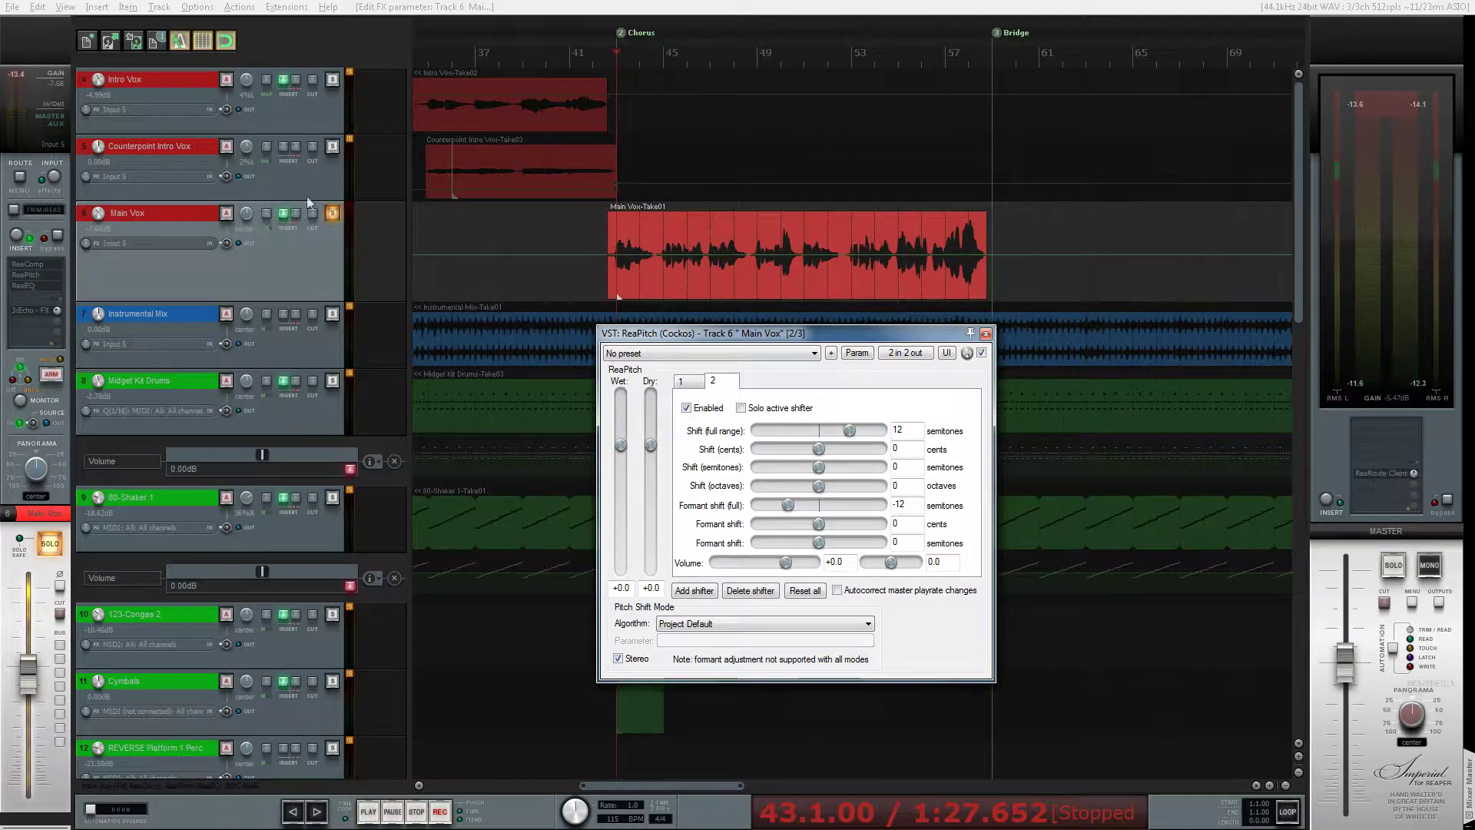
Unsolo the Main Vox track and play the chorus in the full mix.
{"action": "left_click", "coordinate": [332, 214]}
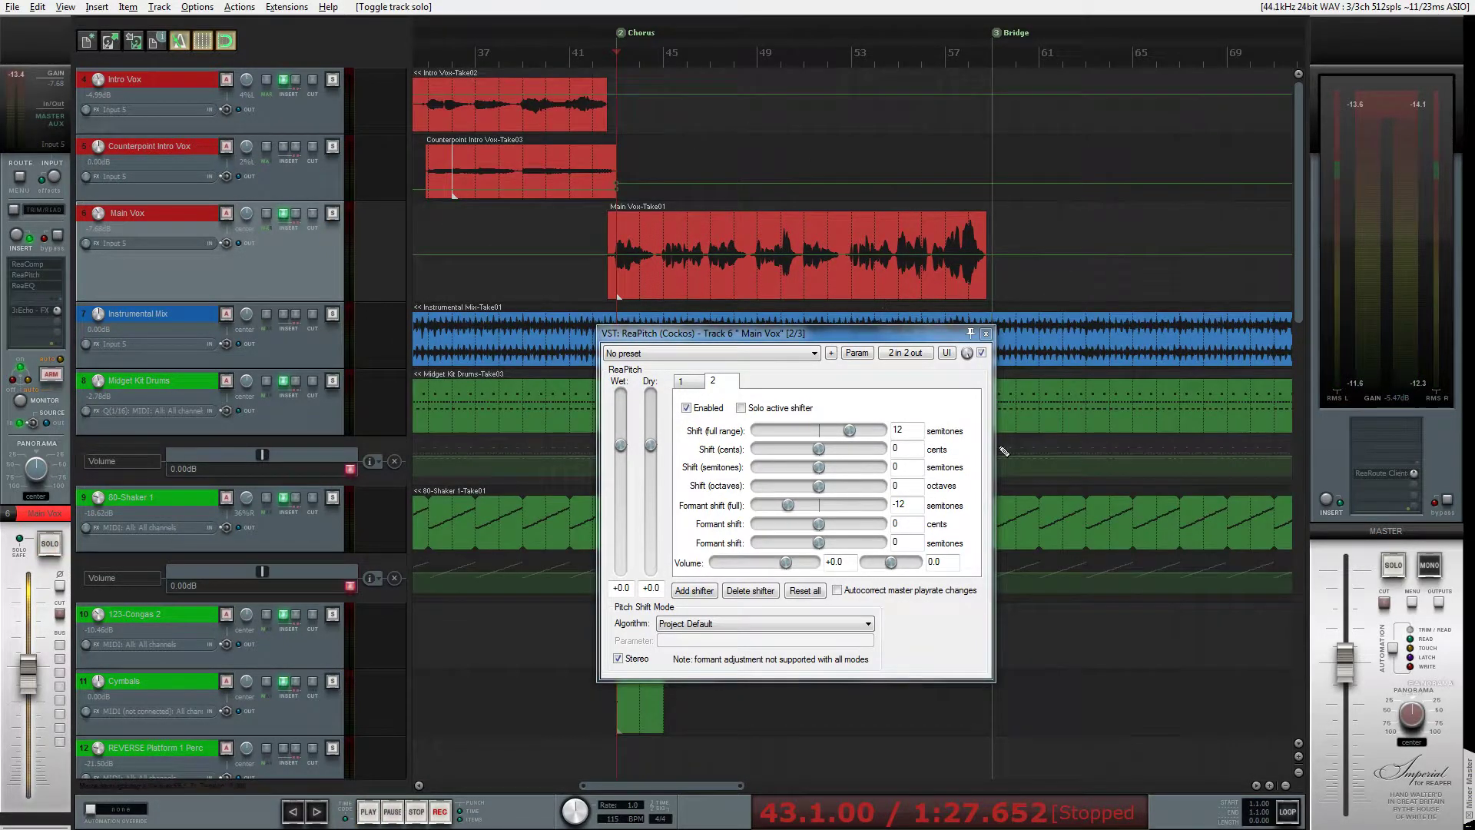
{"action": "key", "text": "space"}
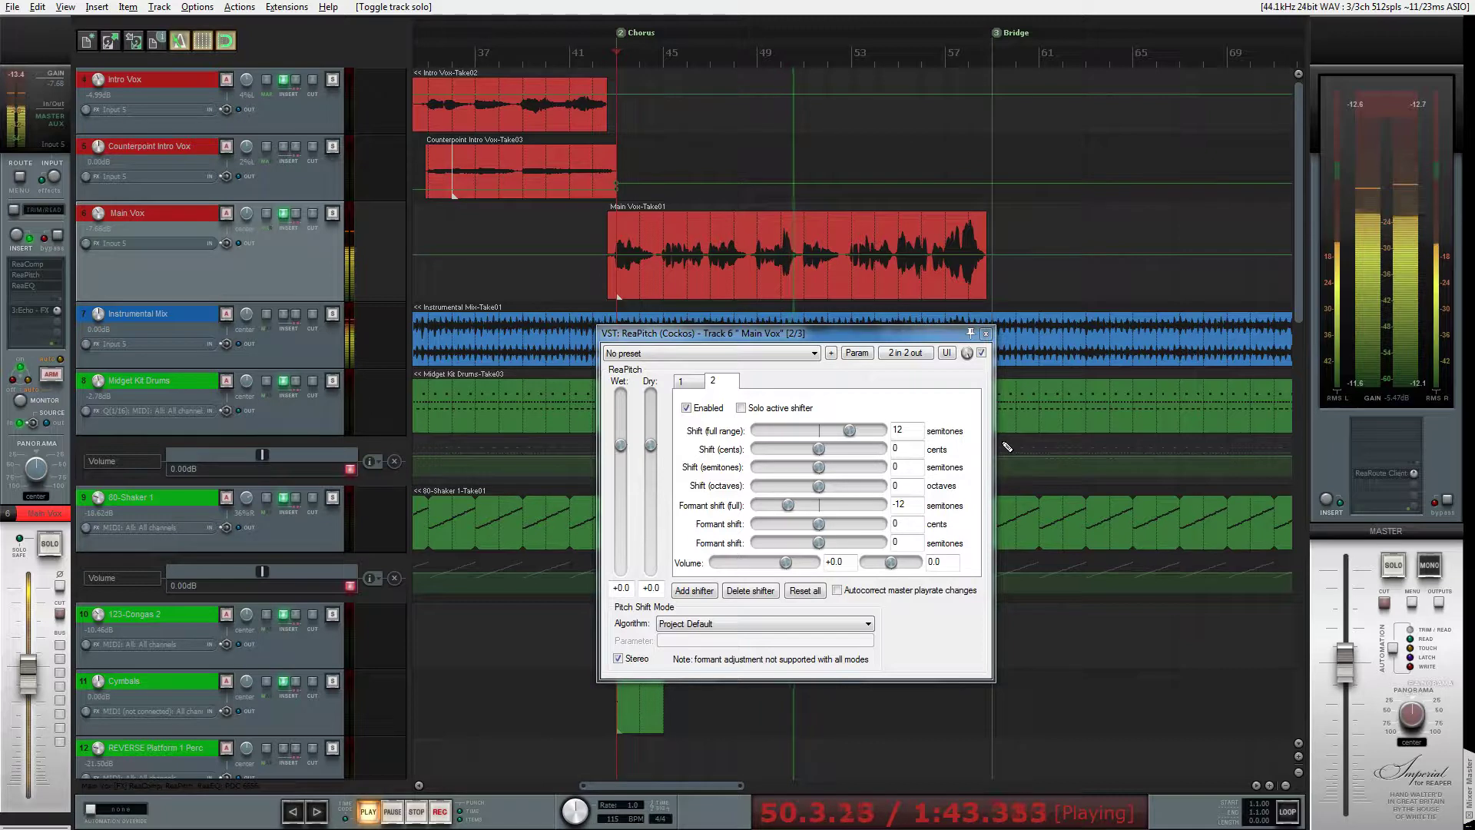
{"action": "key", "text": "space"}
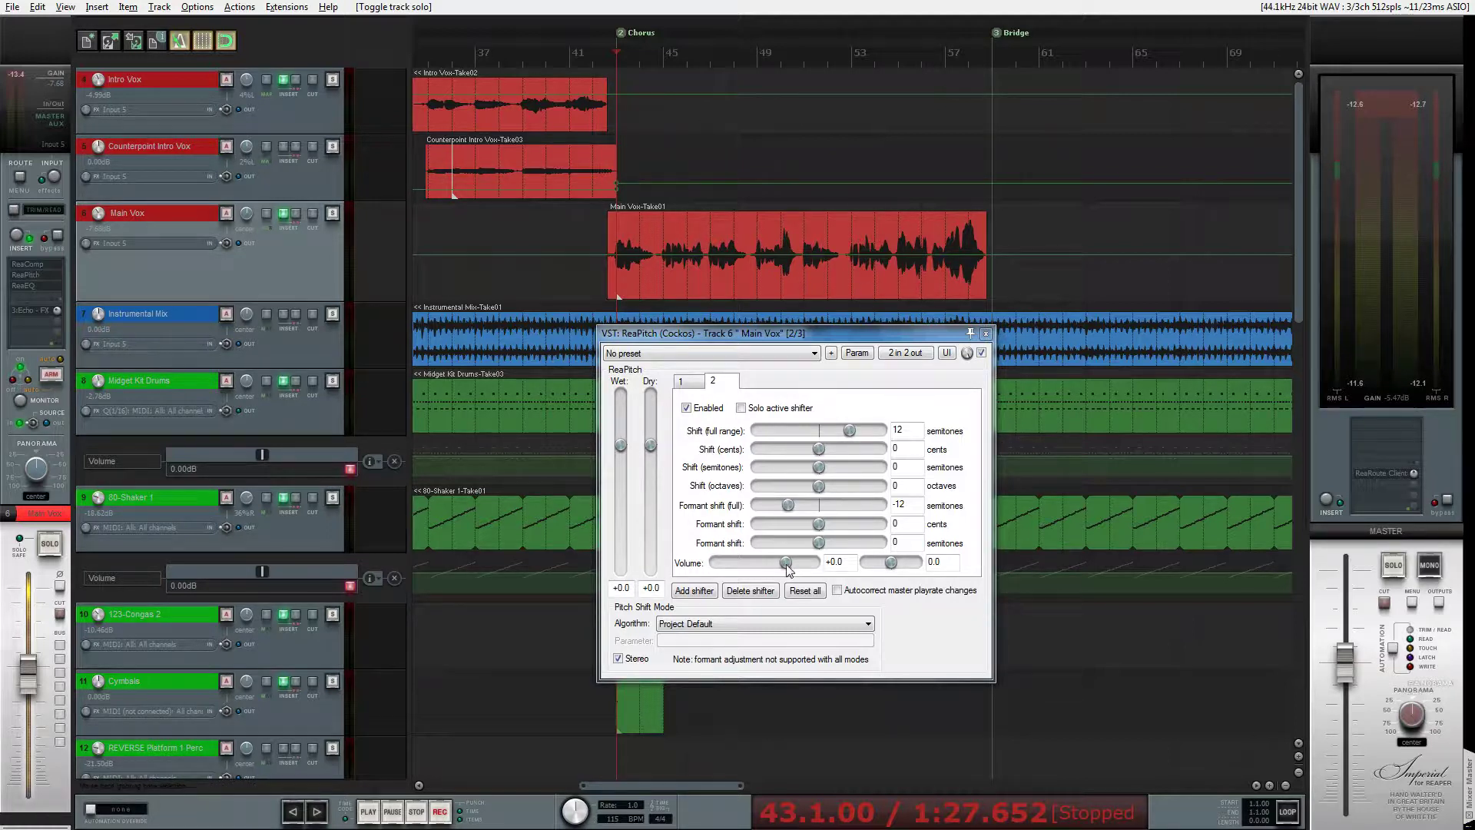
Pan shifter 1 to about -0.6 and shifter 2 to about 0.5.
{"action": "left_click", "coordinate": [686, 382]}
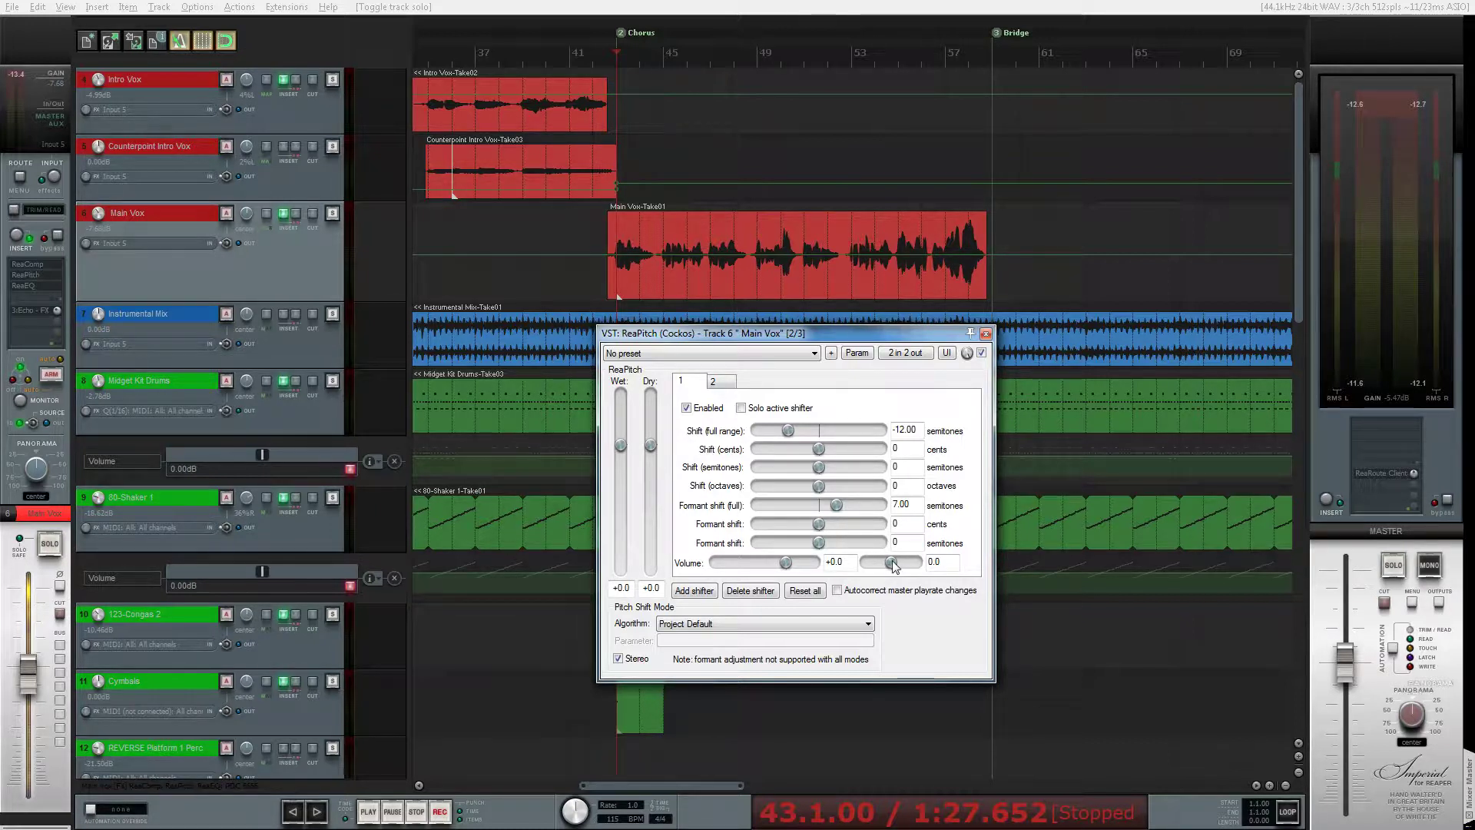
{"action": "left_click_drag", "start_coordinate": [894, 566], "coordinate": [881, 567]}
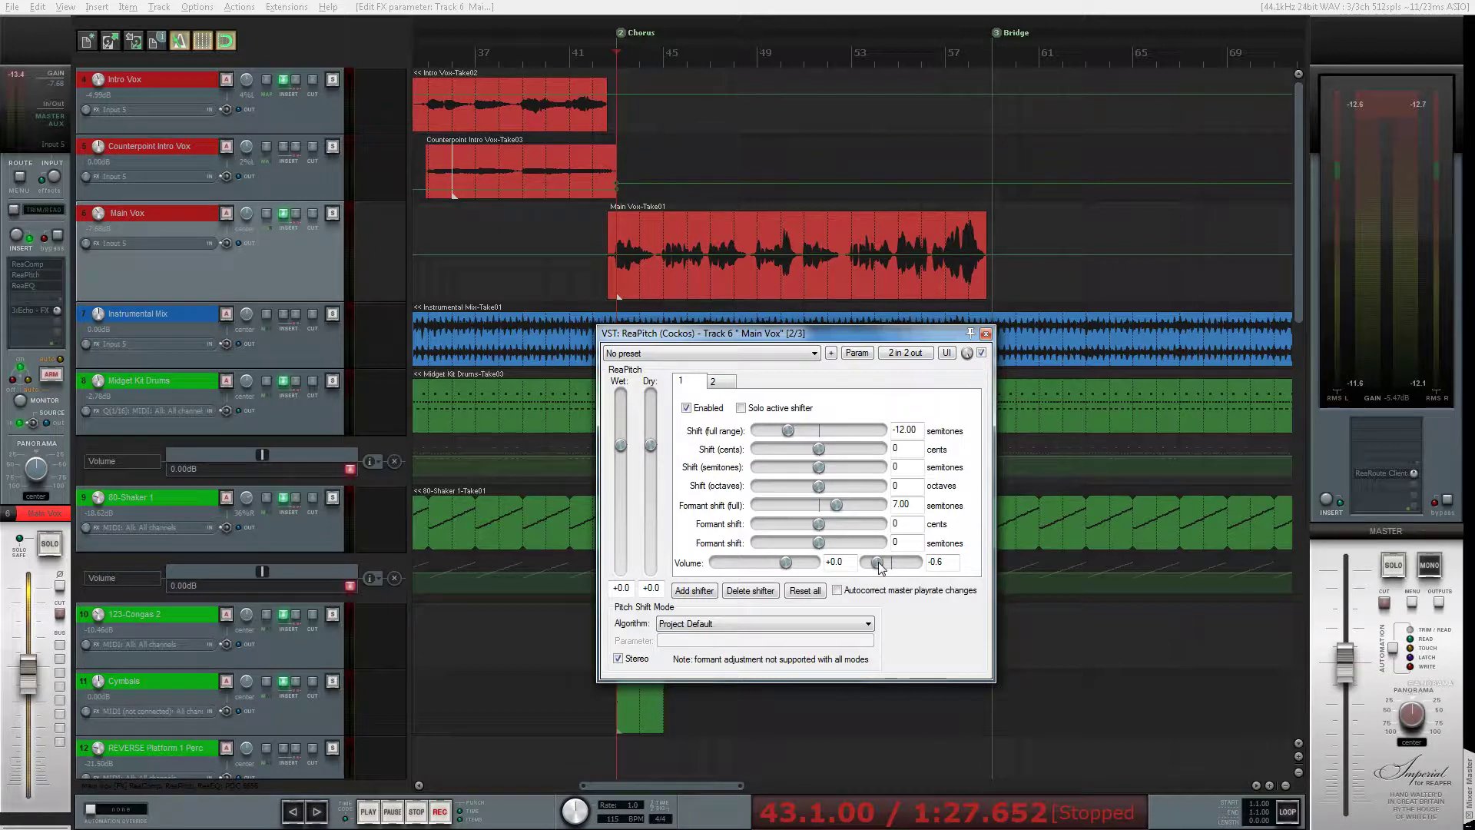
{"action": "left_click", "coordinate": [721, 382]}
{"action": "left_click_drag", "start_coordinate": [894, 566], "coordinate": [897, 567]}
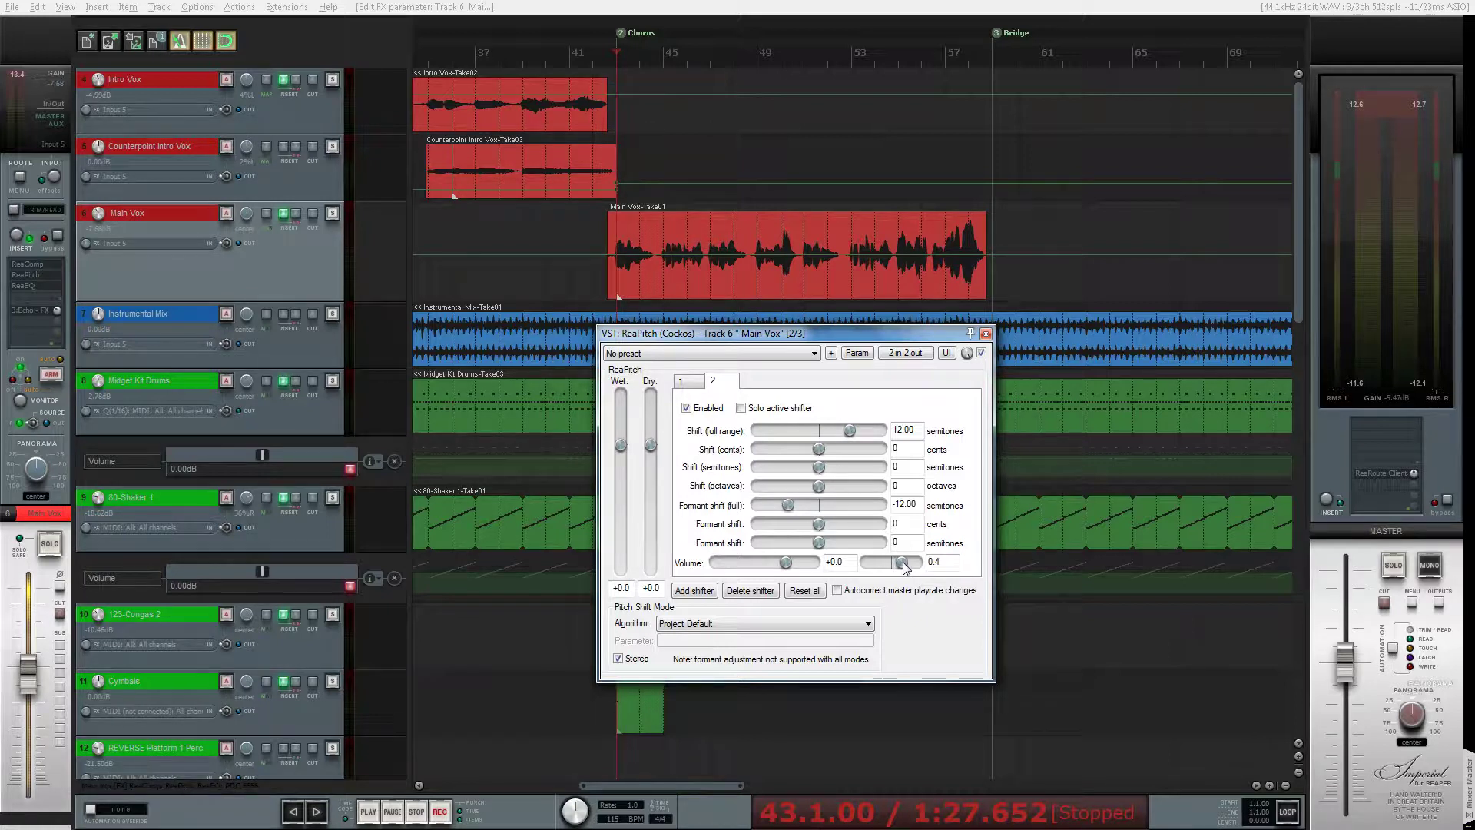
Play the chorus with Main Vox soloed, unsoloing it during playback to hear the panned shifters in the full mix.
{"action": "left_click", "coordinate": [333, 213]}
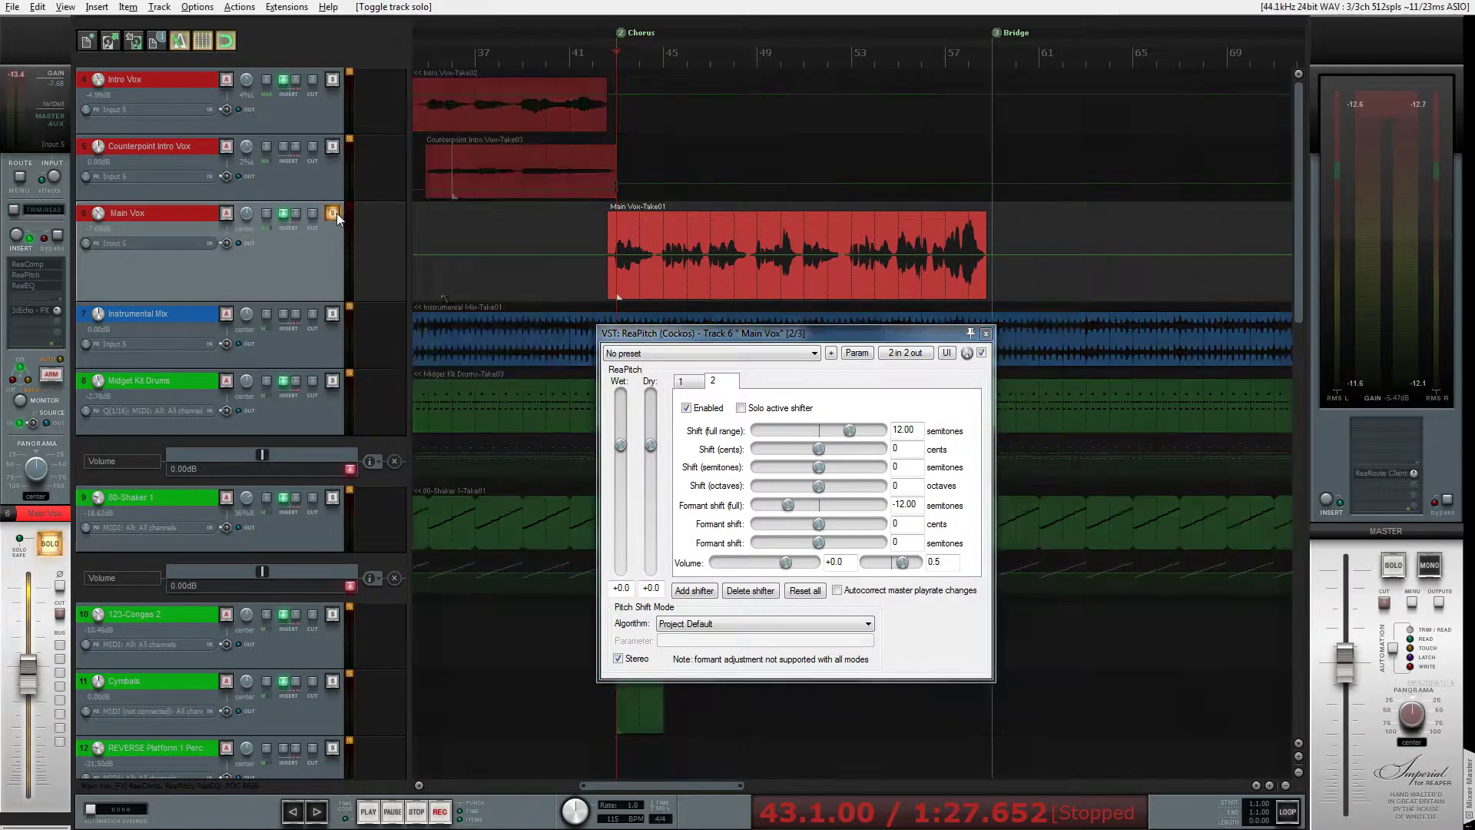
{"action": "key", "text": "space"}
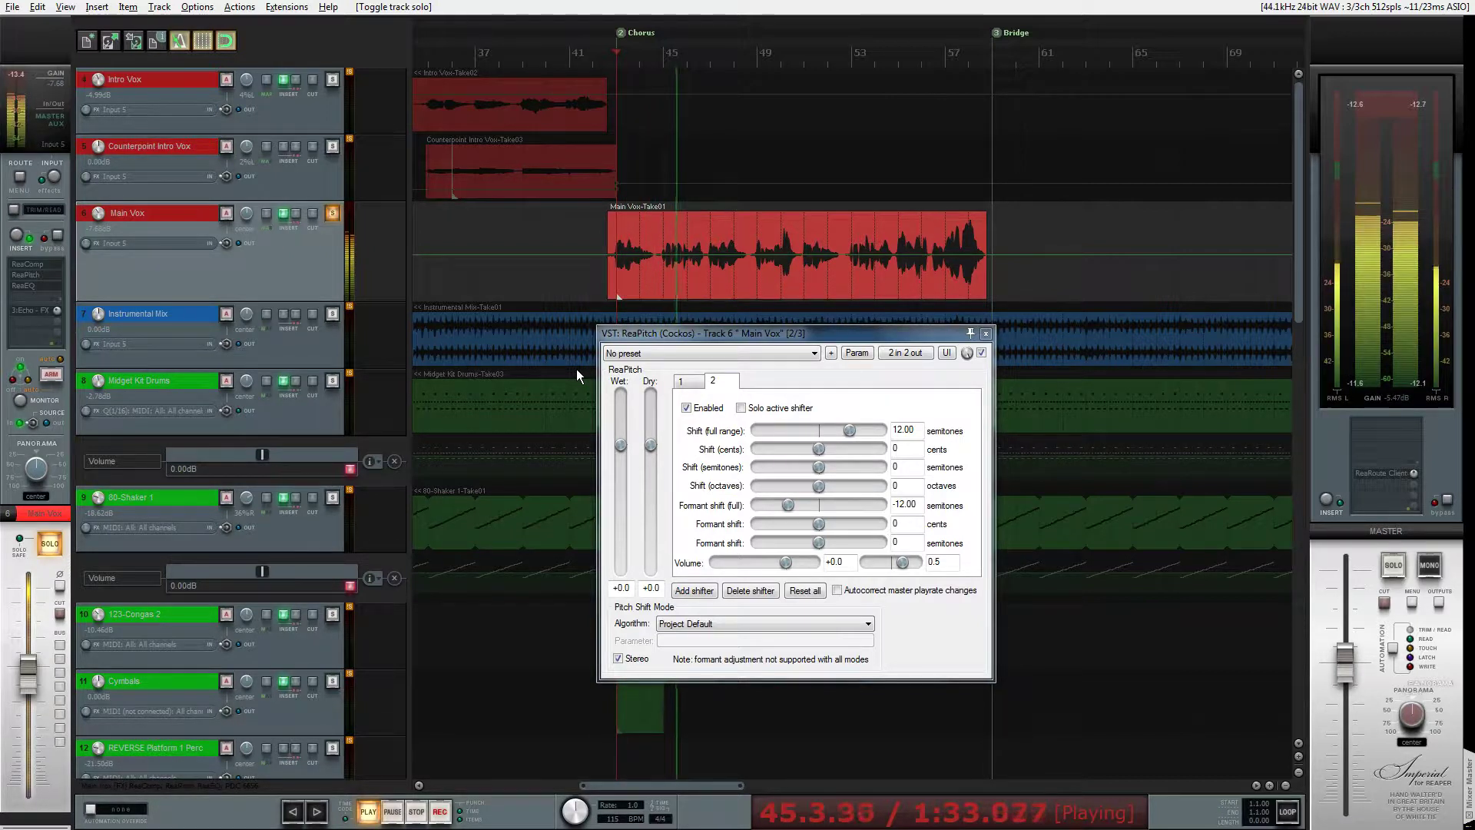
{"action": "left_click", "coordinate": [332, 213]}
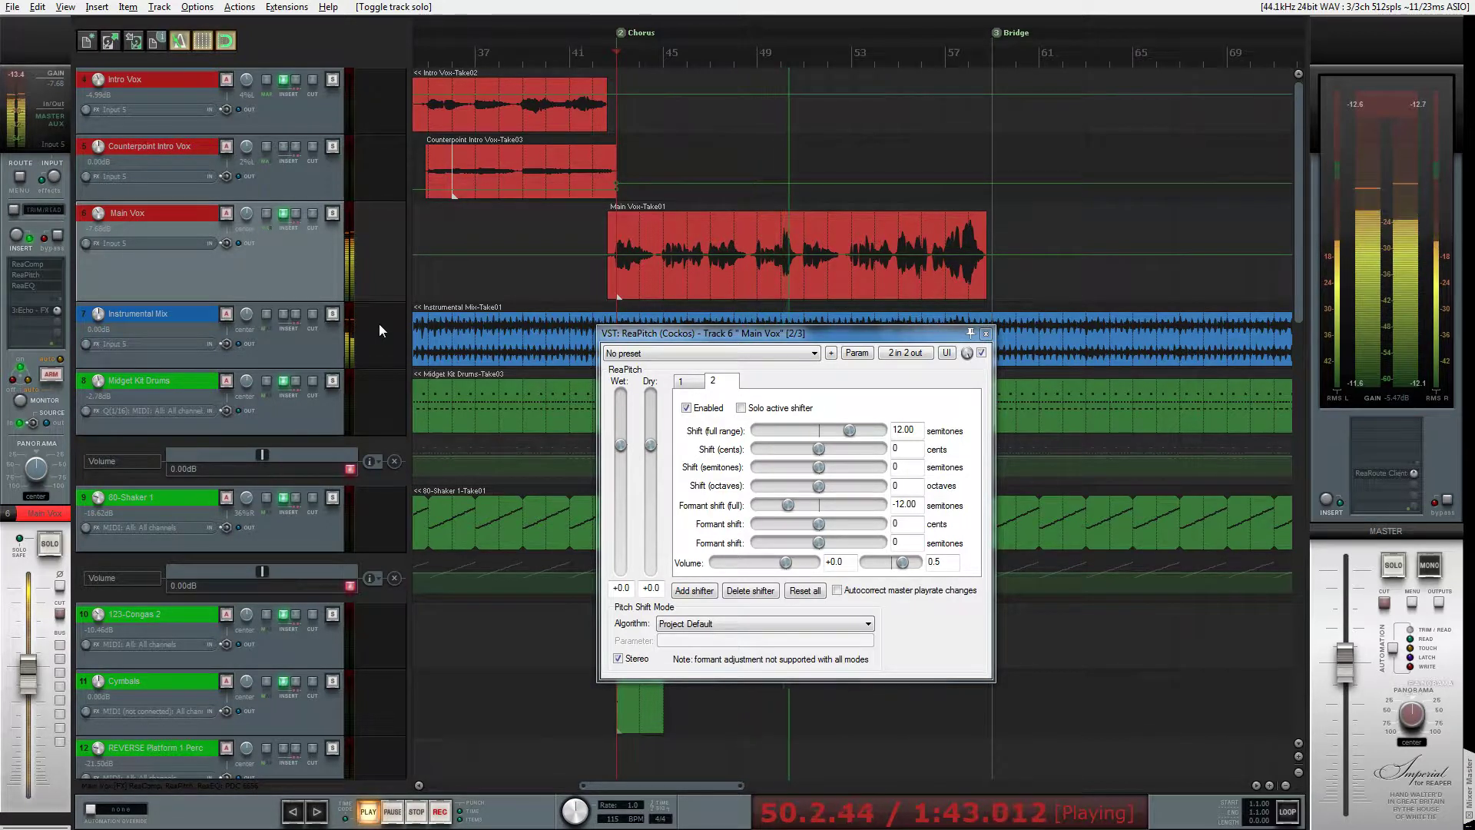
{"action": "key", "text": "space"}
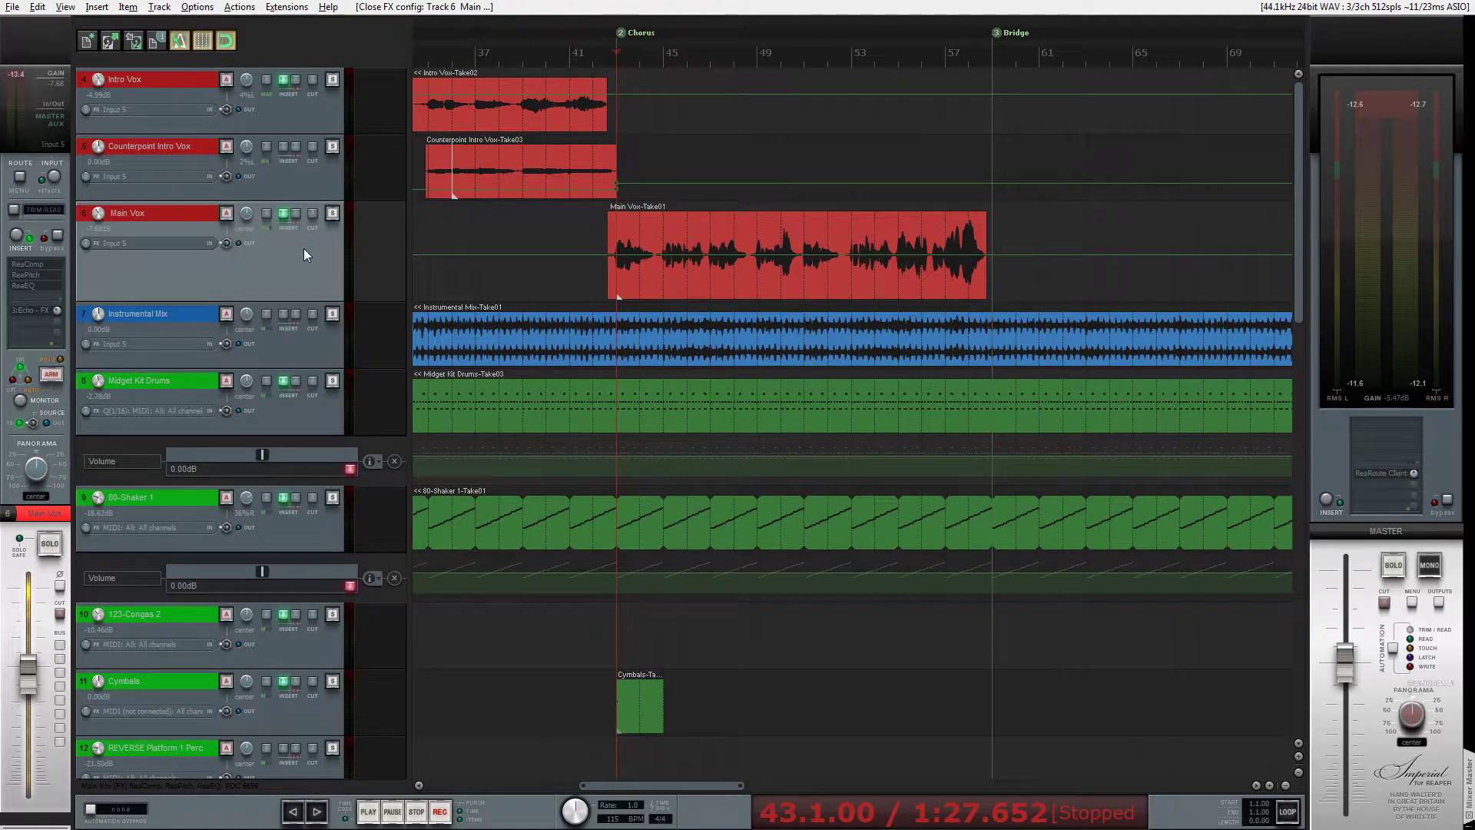
Bypass ReaPitch on the Main Vox track and play the chorus, soloing the track during playback.
{"action": "left_click", "coordinate": [284, 213]}
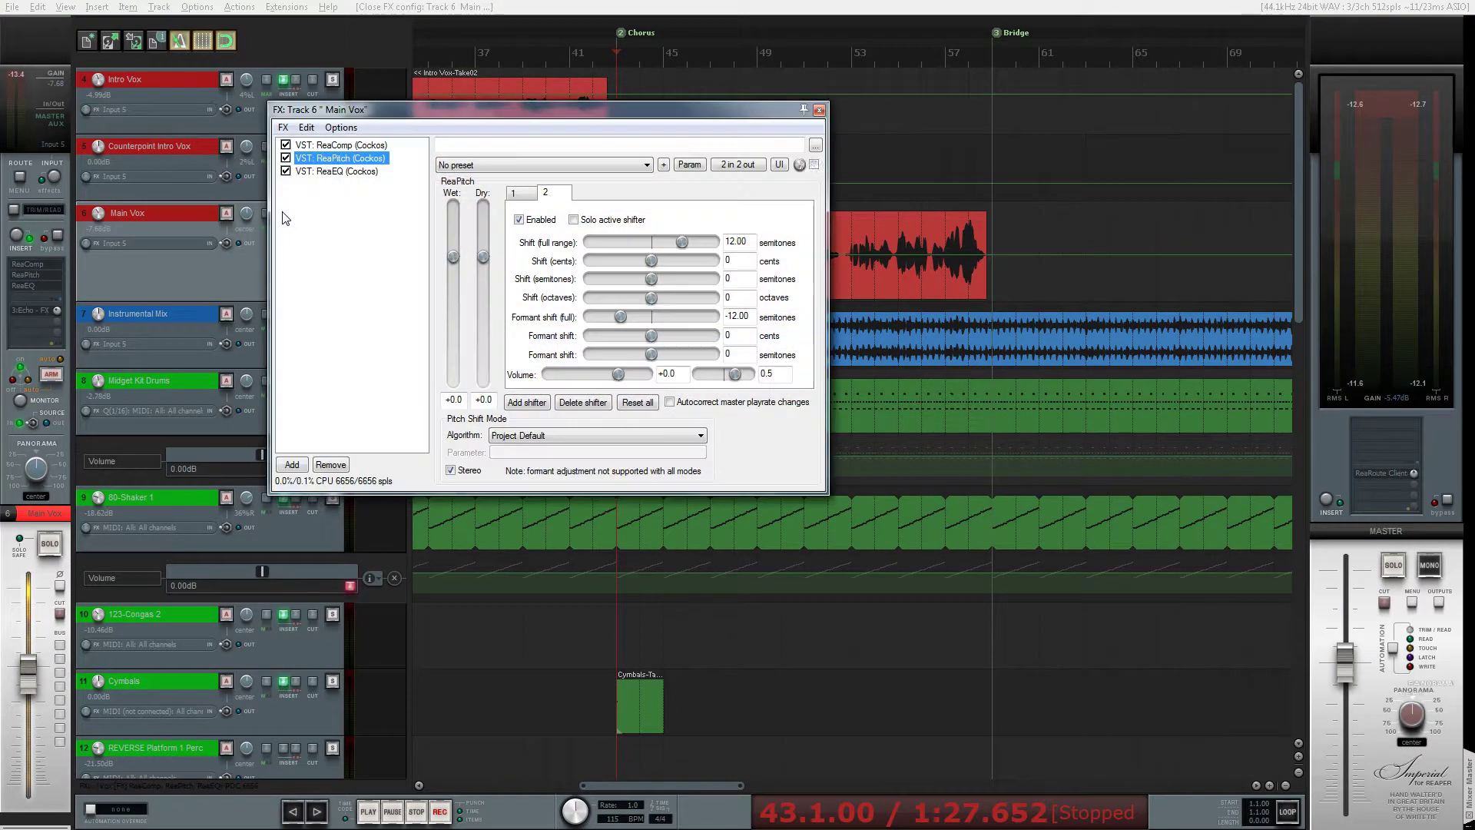
{"action": "left_click", "coordinate": [285, 158]}
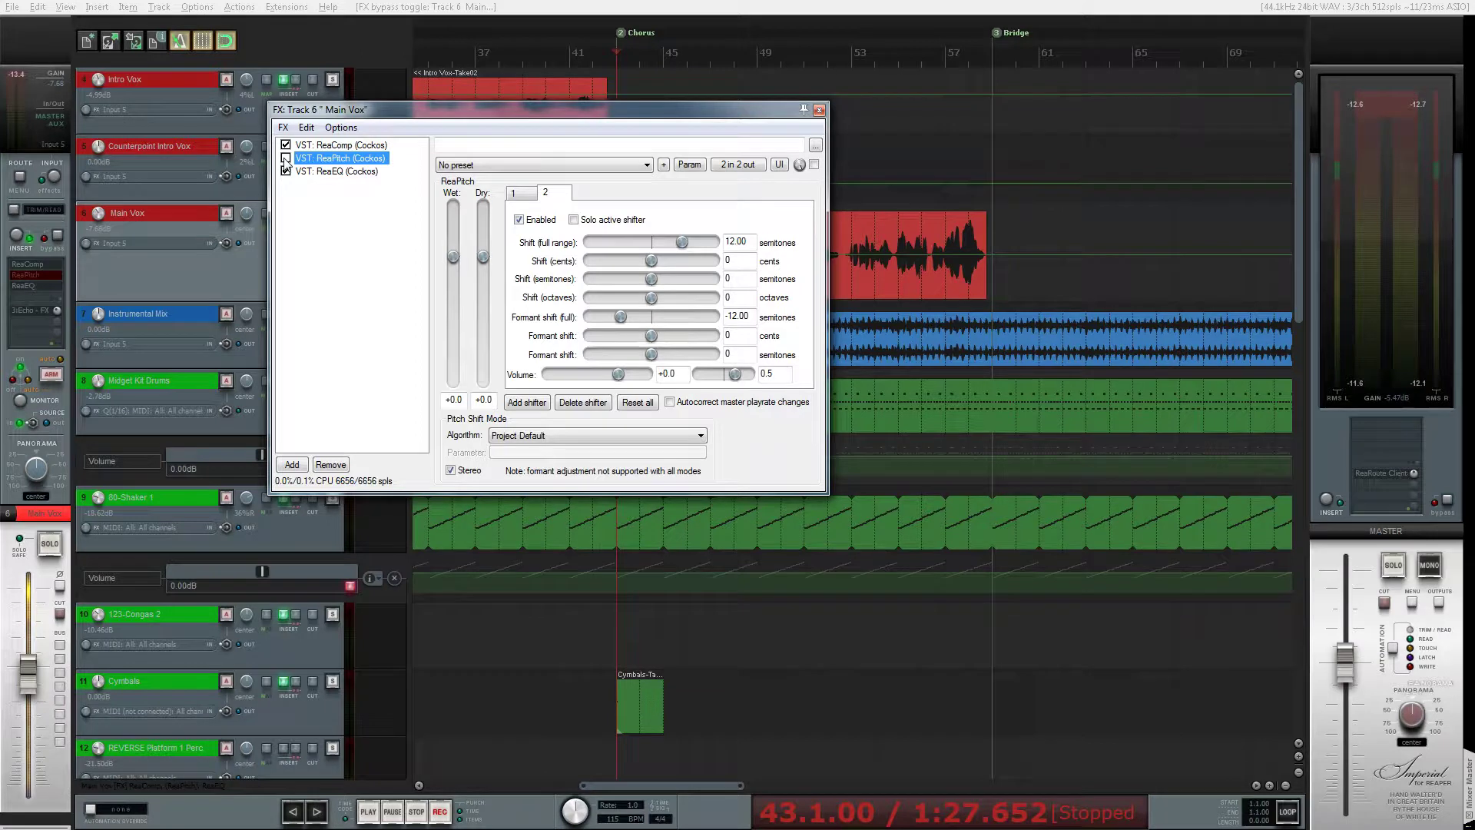
{"action": "left_click", "coordinate": [819, 110]}
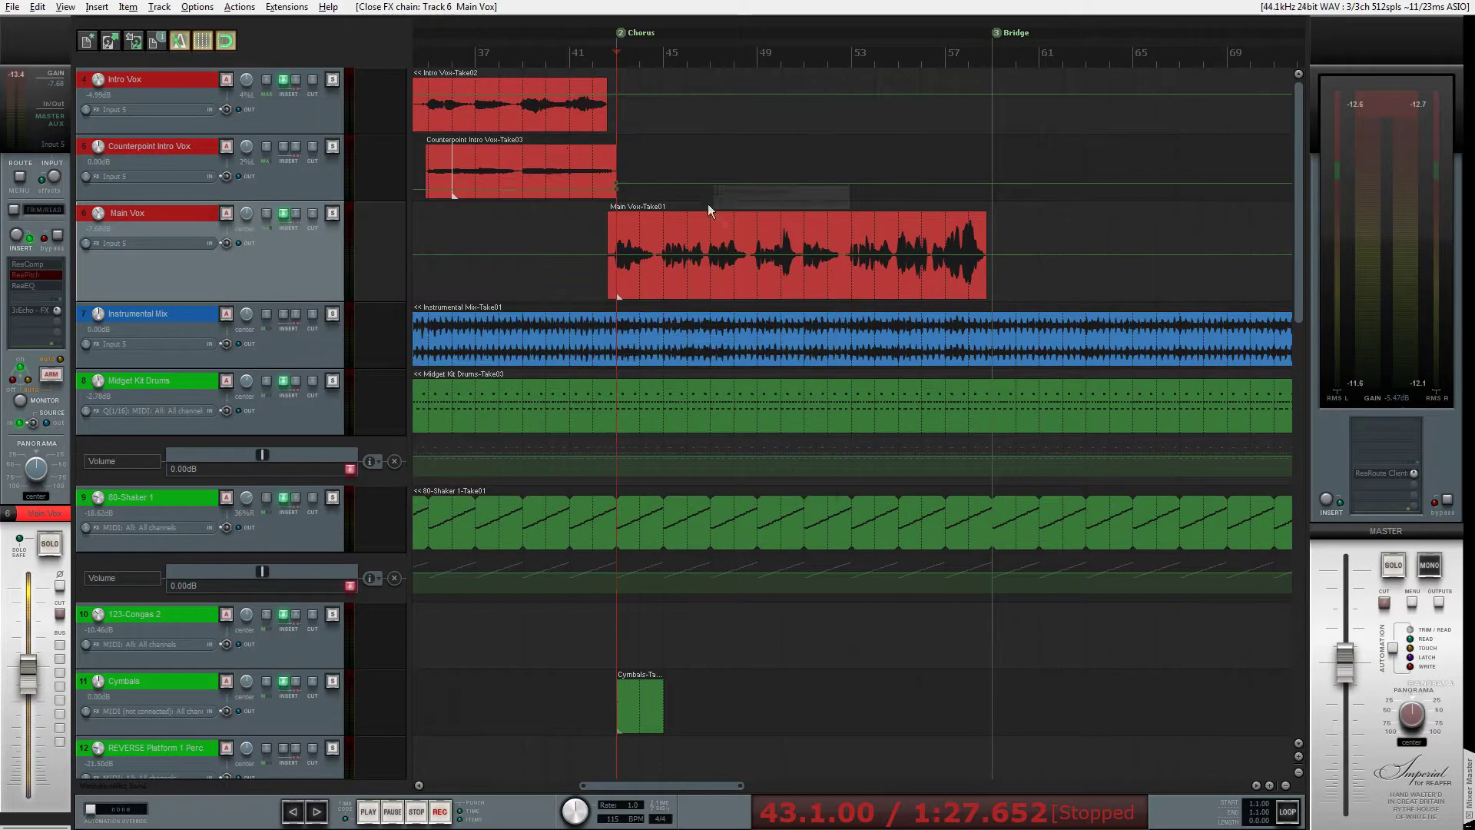
{"action": "key", "text": "space"}
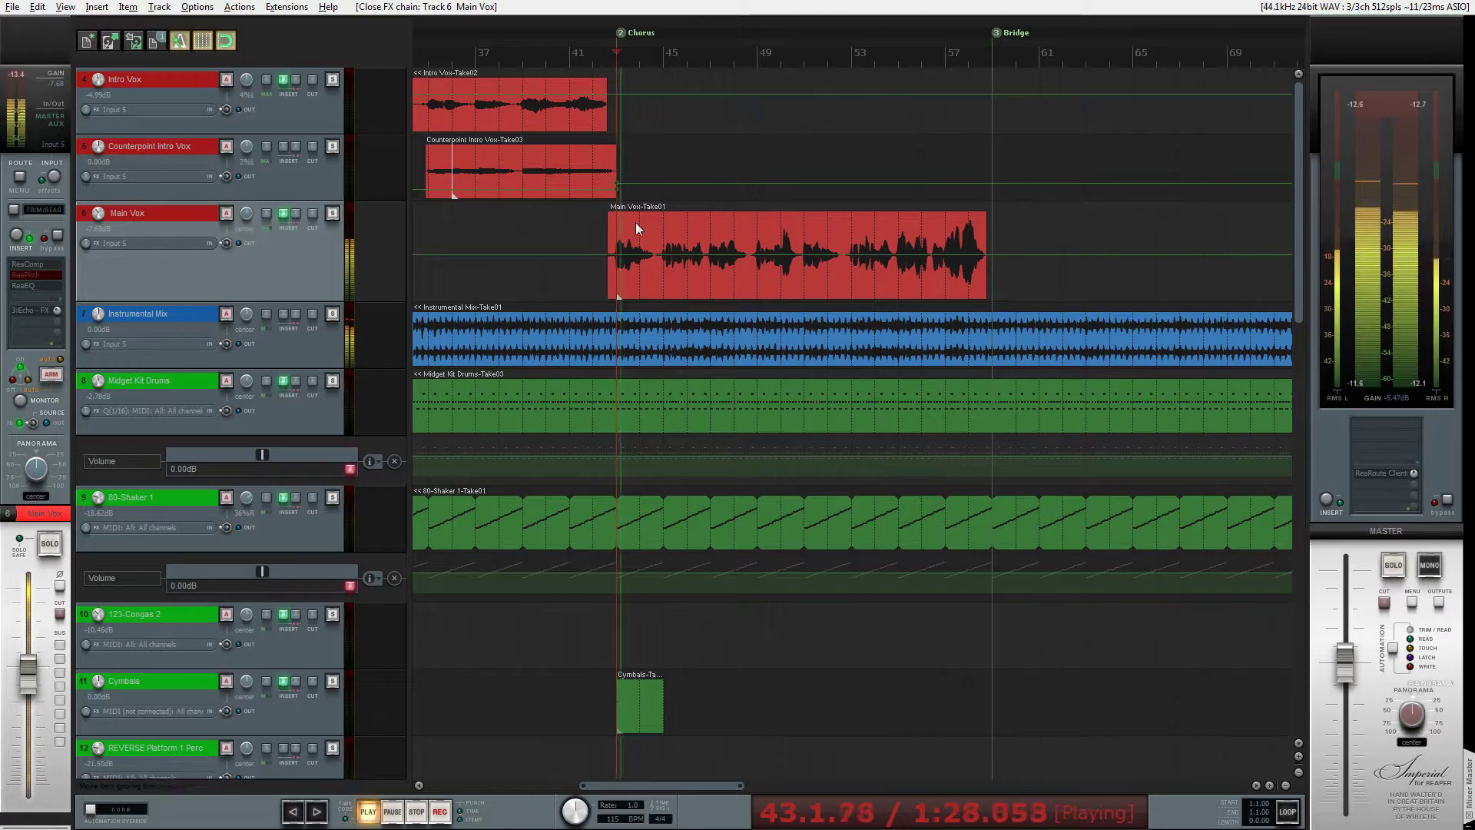
{"action": "key", "text": "F6"}
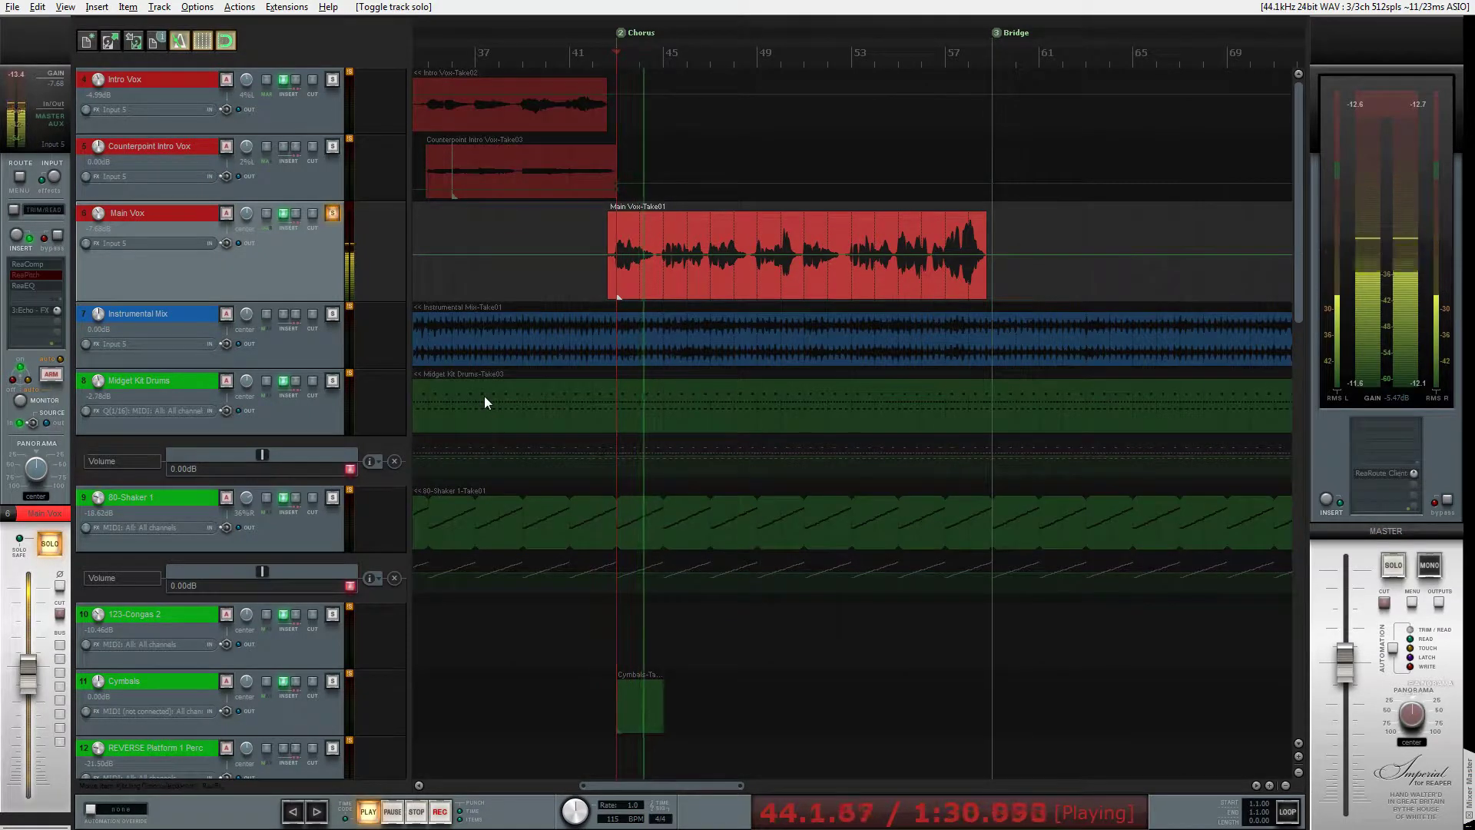
{"action": "key", "text": "space"}
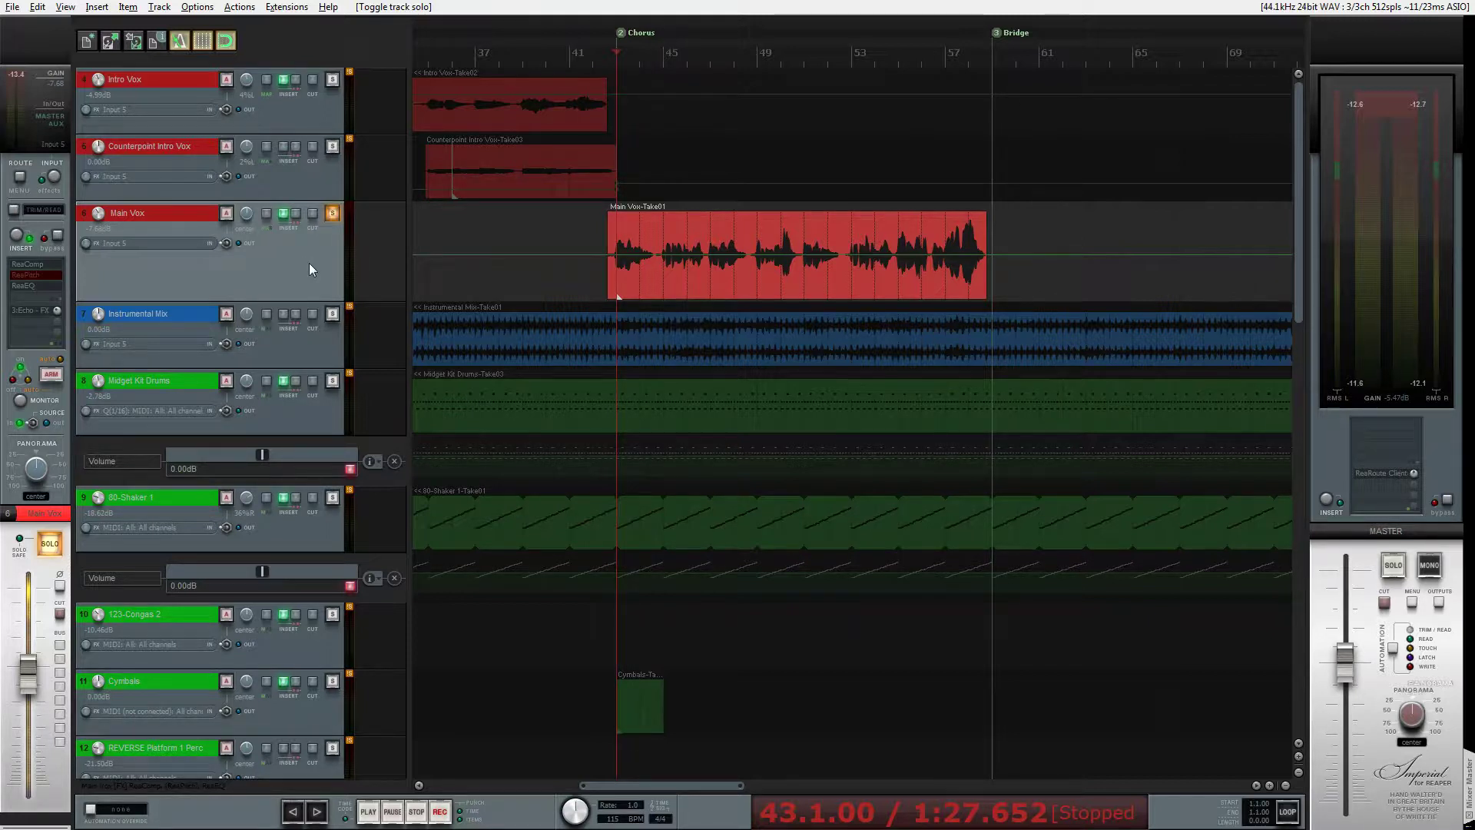
Duplicate the Main Vox track and name the copy "Harmony Vox".
{"action": "key", "text": "ctrl+alt+d"}
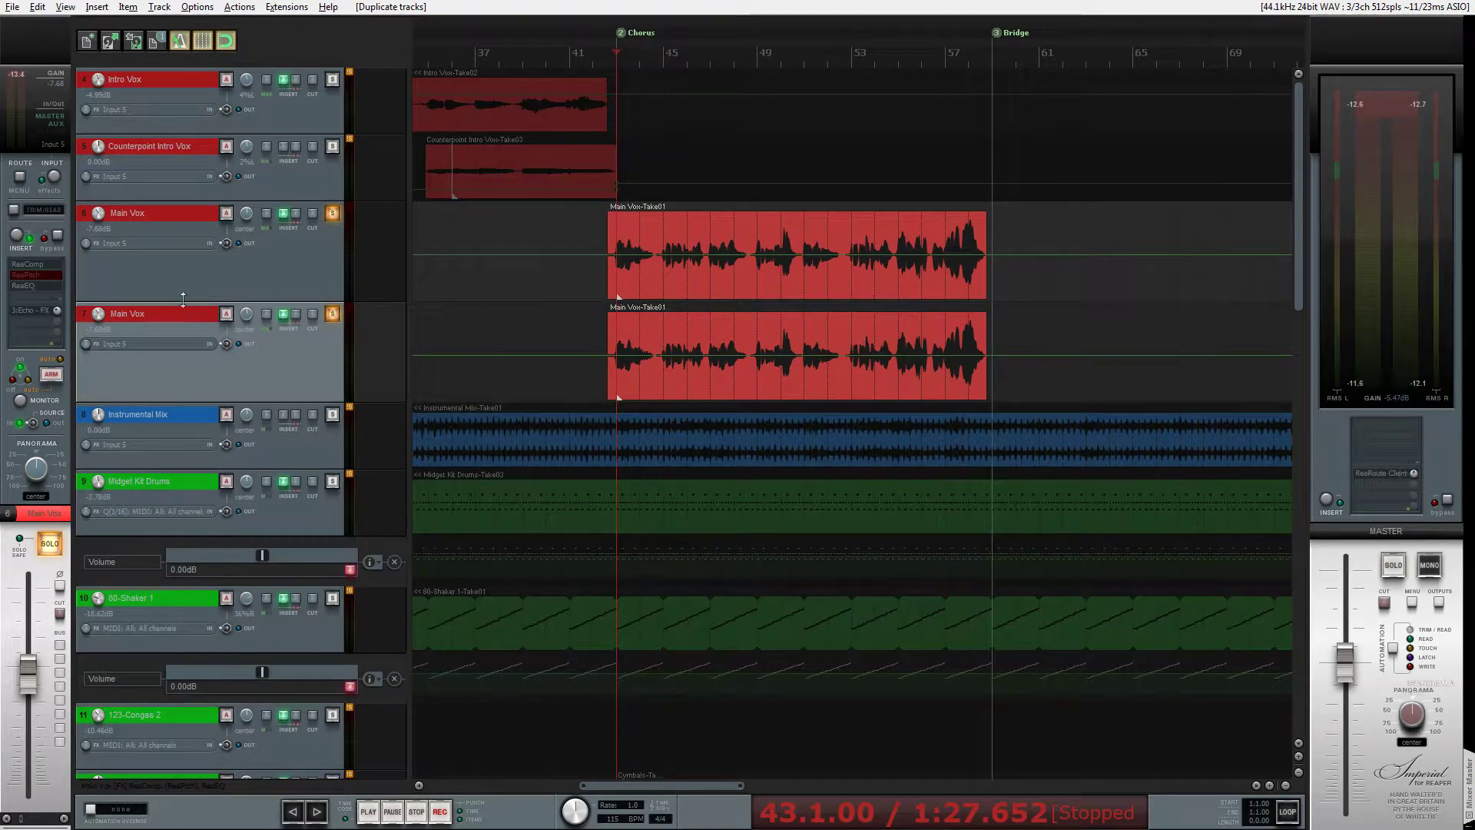
{"action": "double_click", "coordinate": [159, 311]}
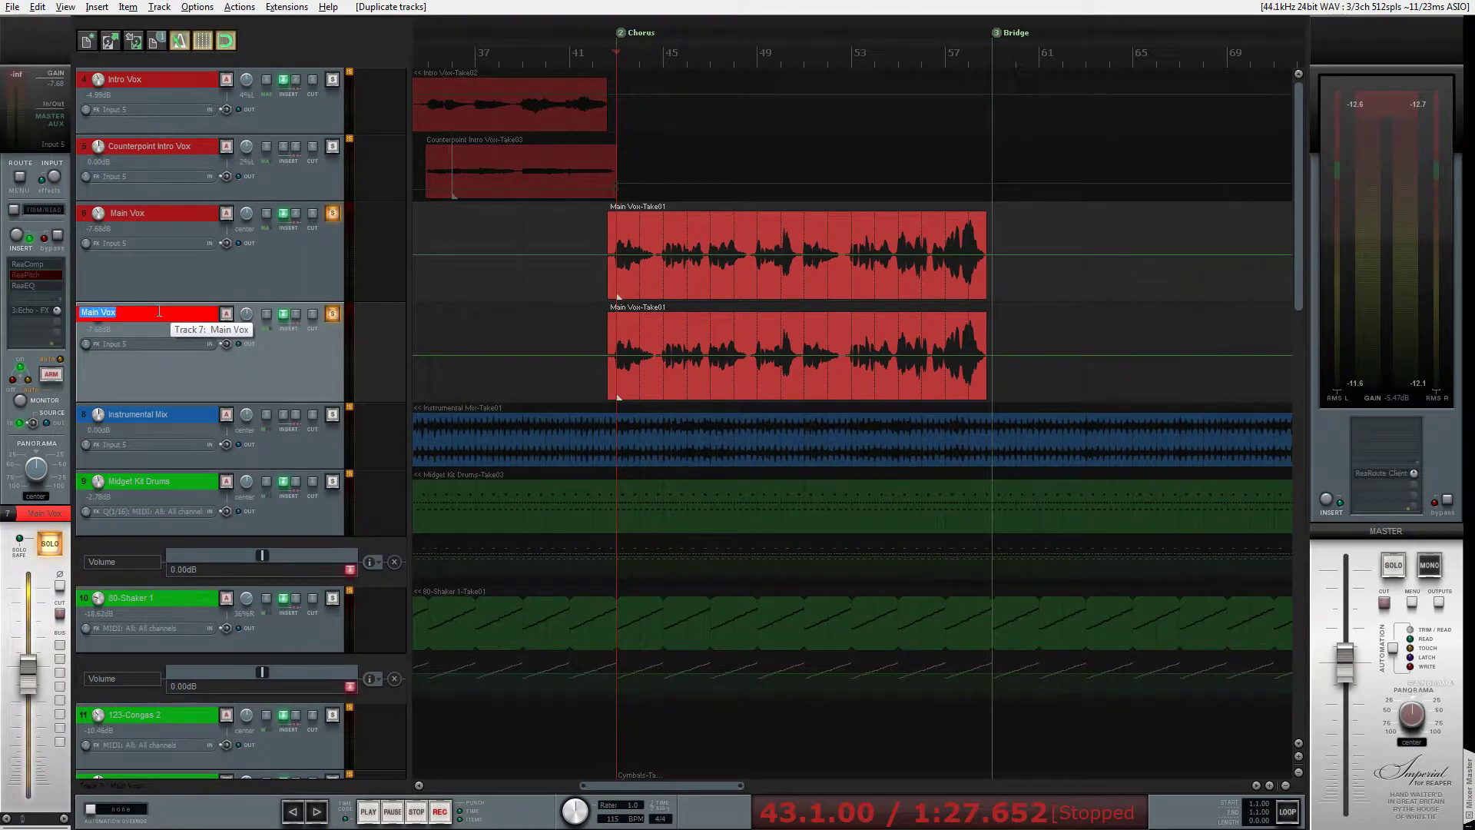
{"action": "type", "text": "Harmony"}
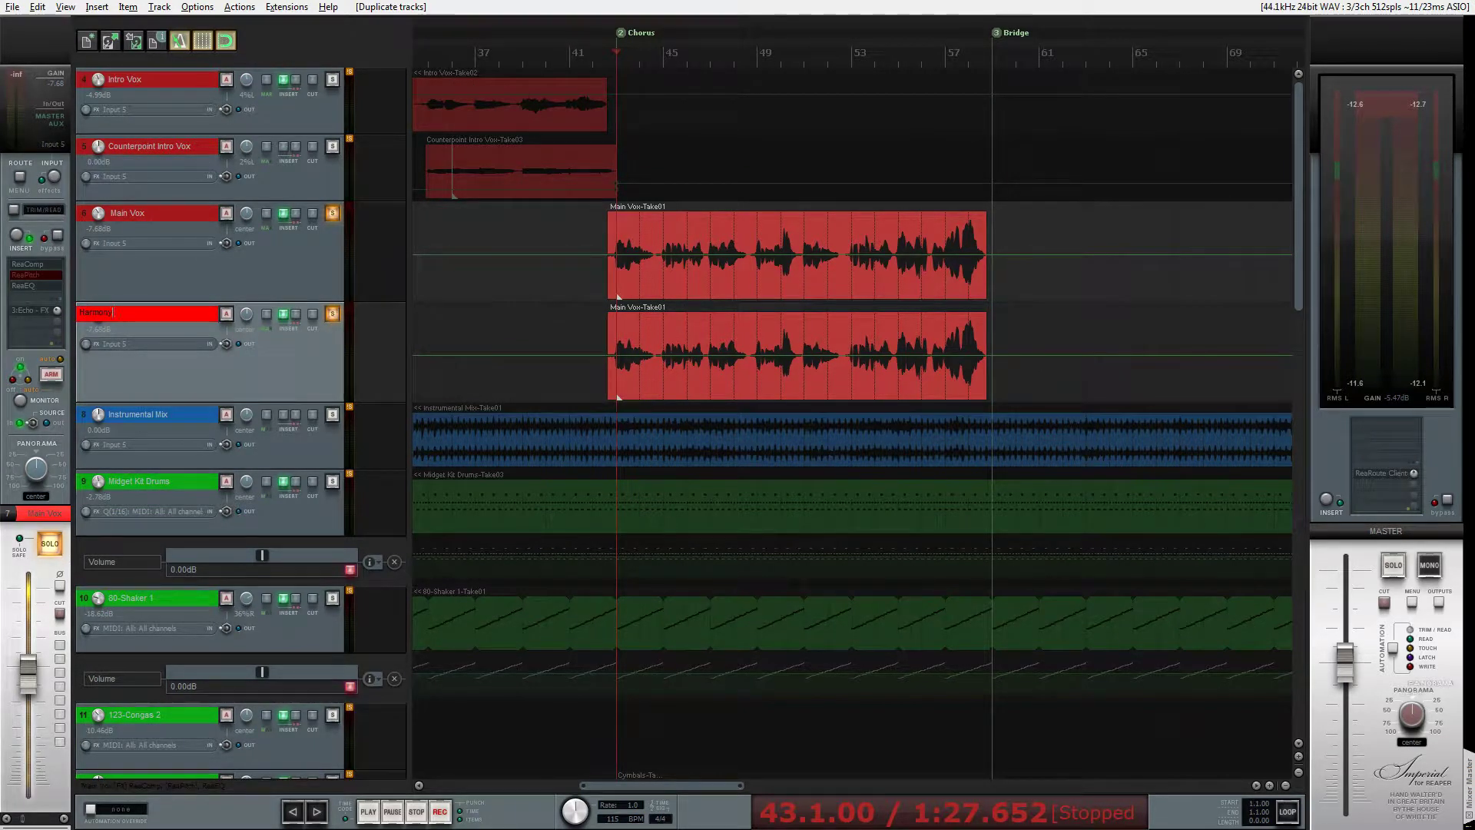
{"action": "key", "text": "Return"}
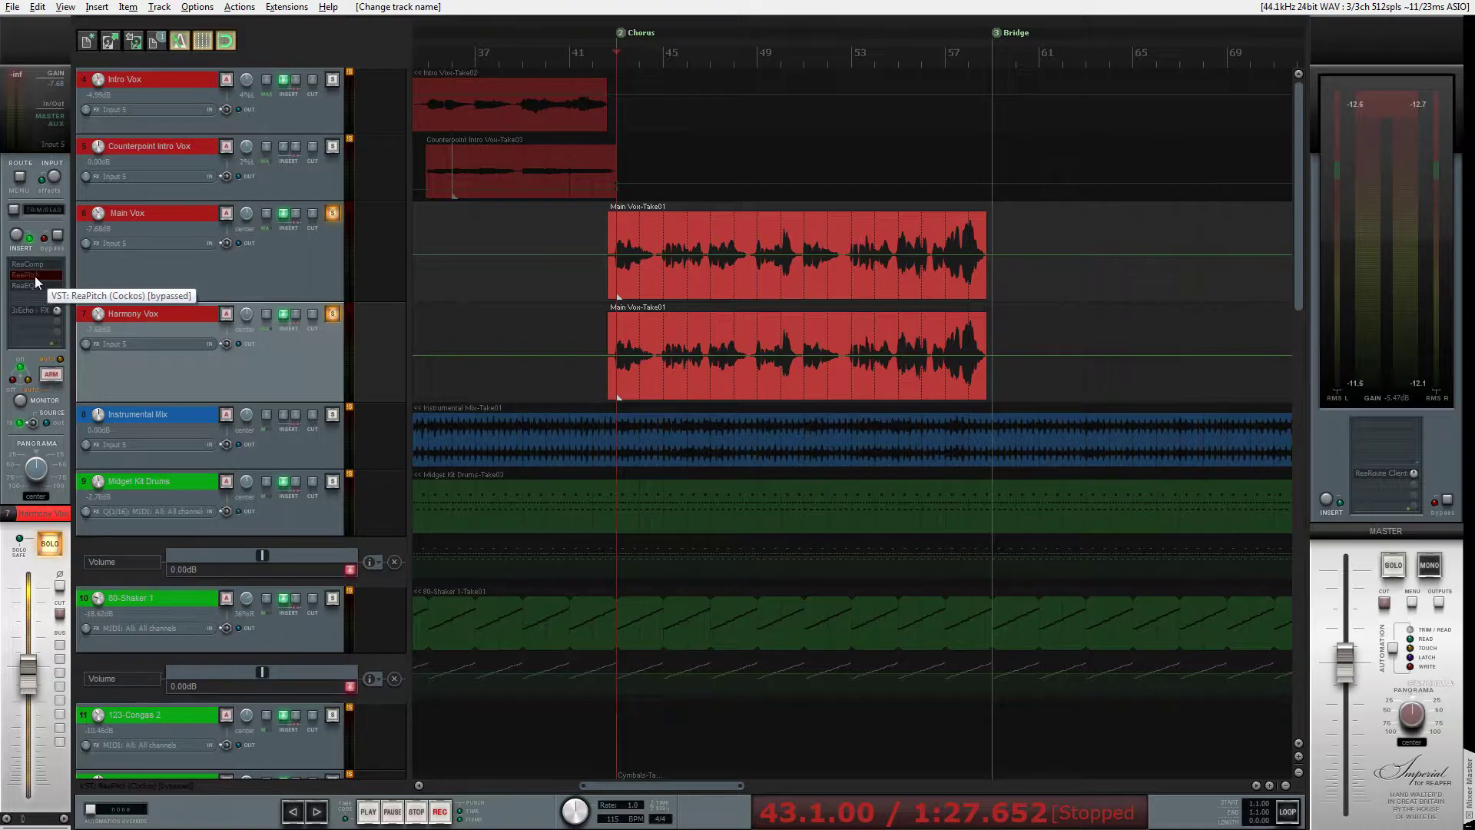
Replace ReaPitch with ReaVoice on the Harmony Vox track, placing it between ReaComp and ReaEQ.
{"action": "left_click", "coordinate": [283, 316]}
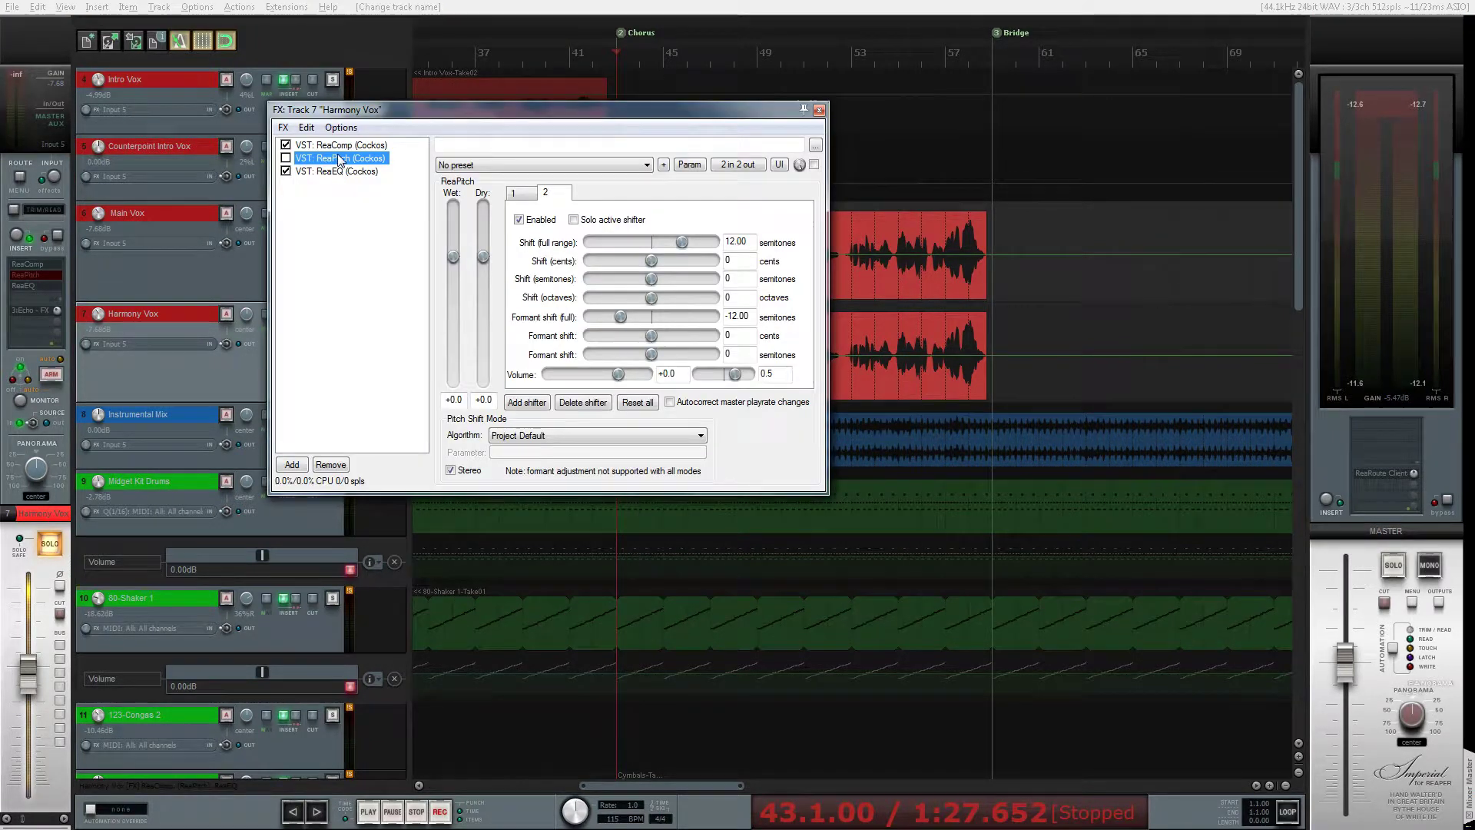
{"action": "left_click", "coordinate": [336, 464]}
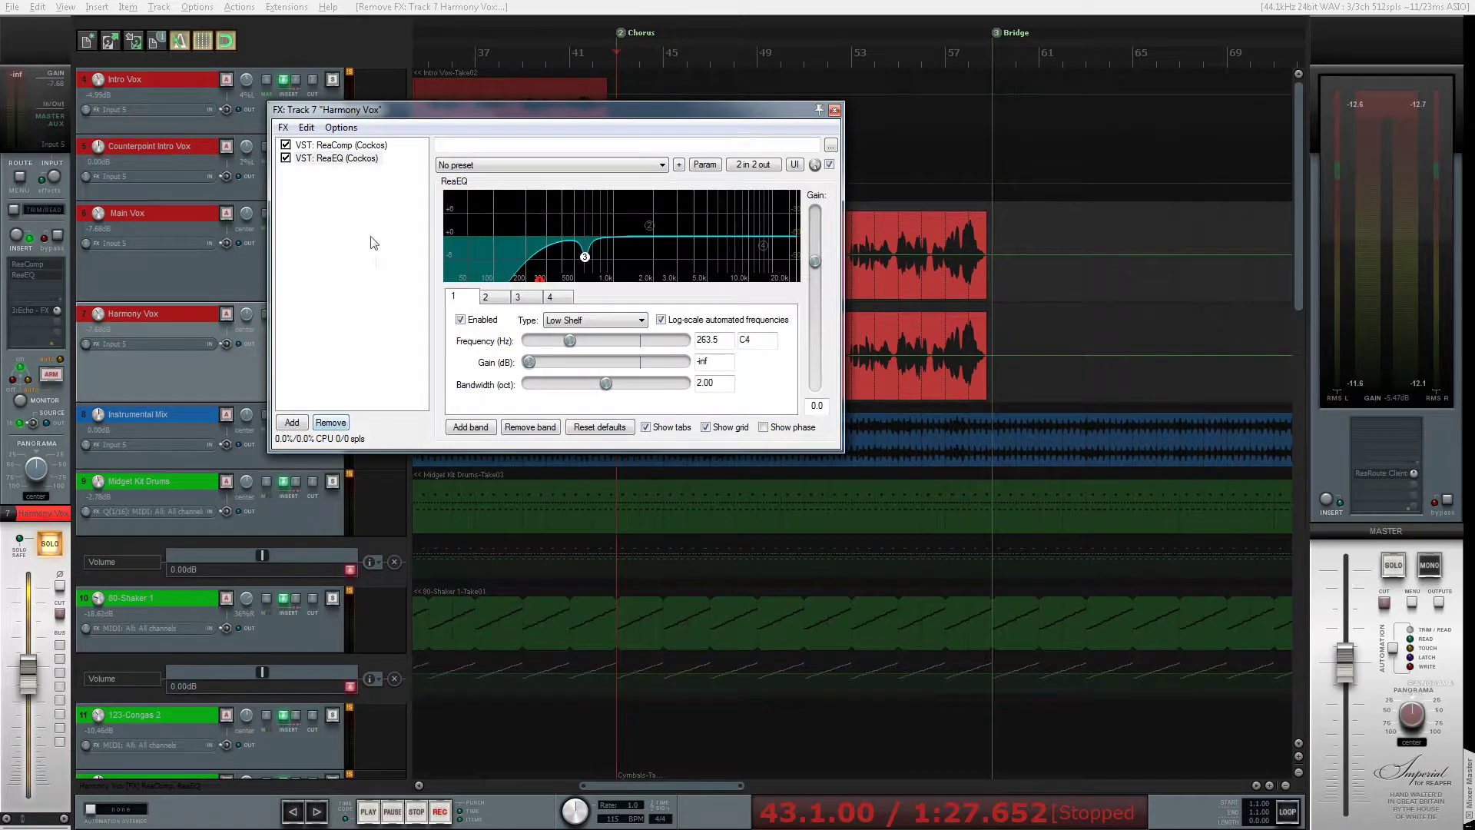
{"action": "left_click", "coordinate": [292, 423]}
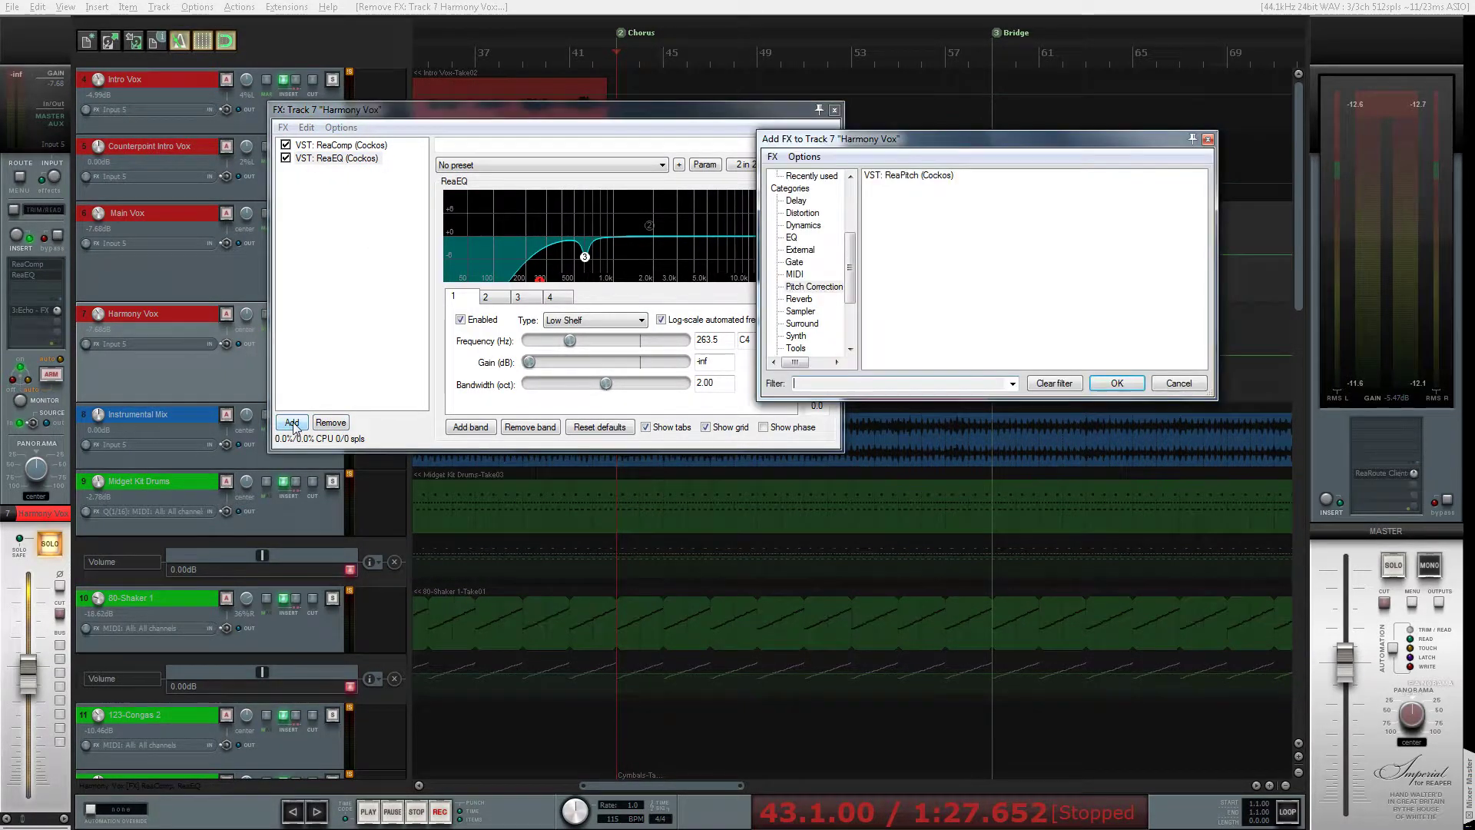
{"action": "left_click", "coordinate": [797, 350]}
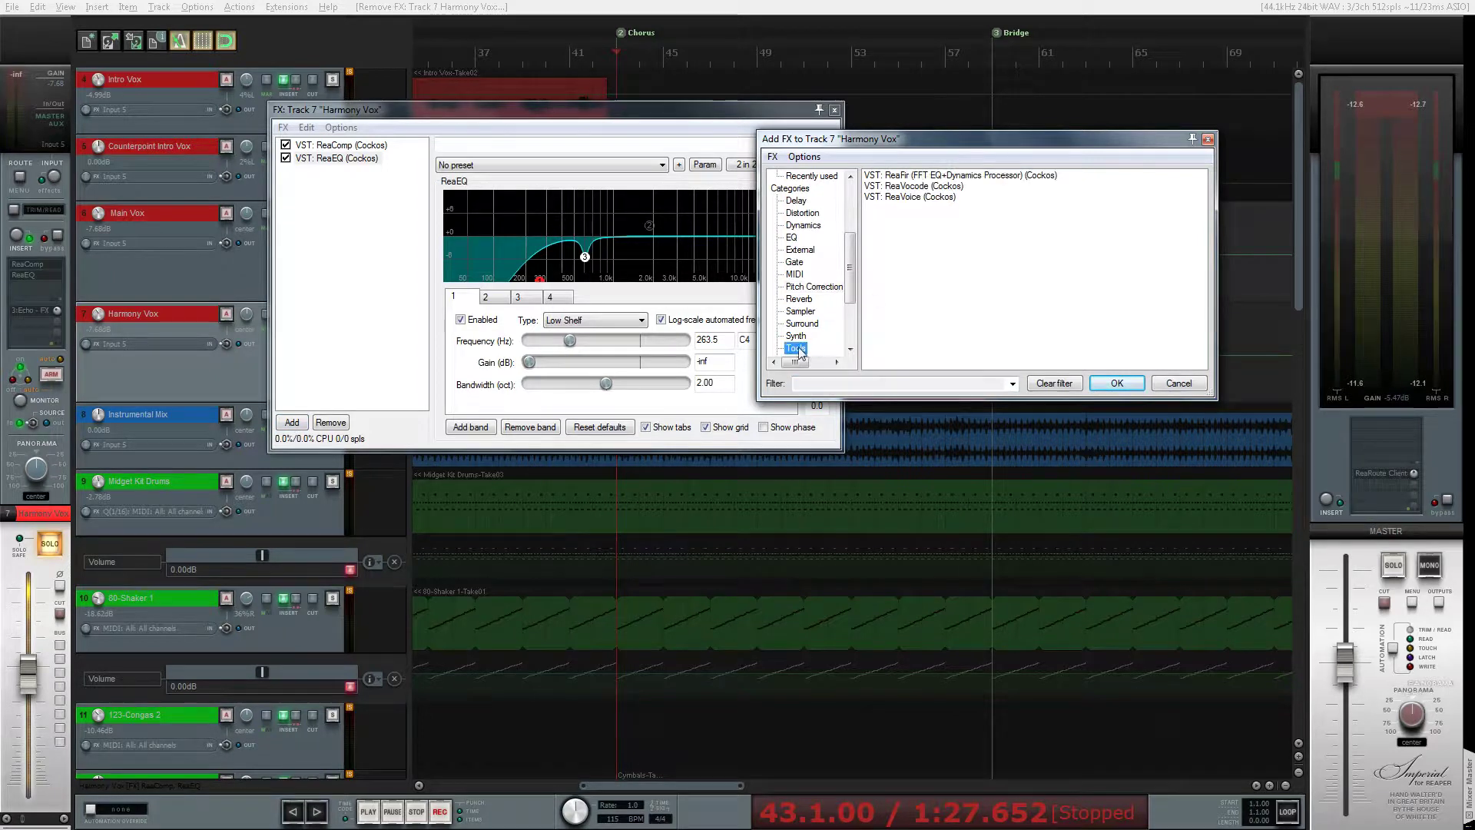
{"action": "double_click", "coordinate": [903, 198]}
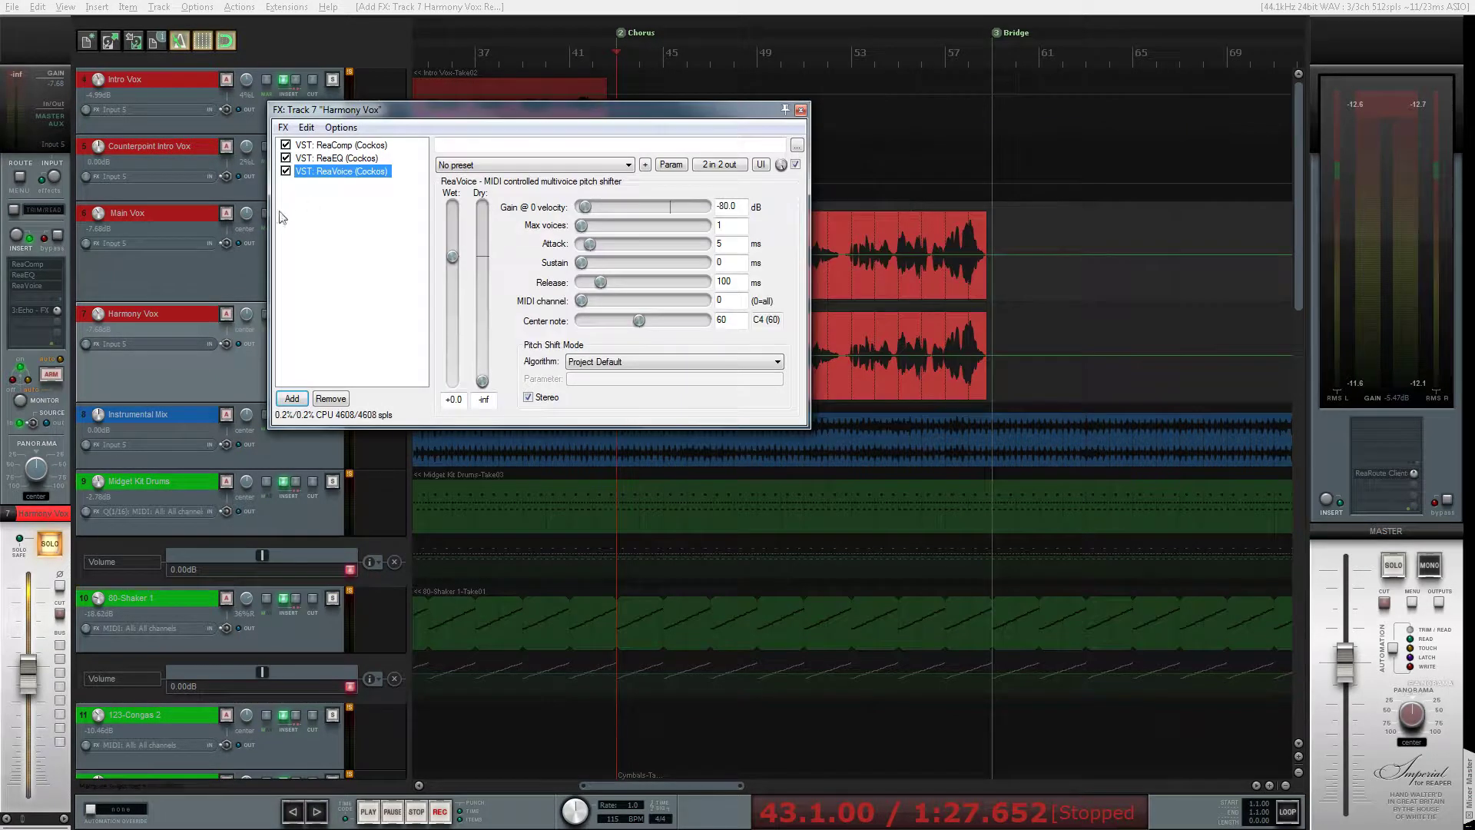
{"action": "left_click_drag", "start_coordinate": [333, 176], "coordinate": [335, 158]}
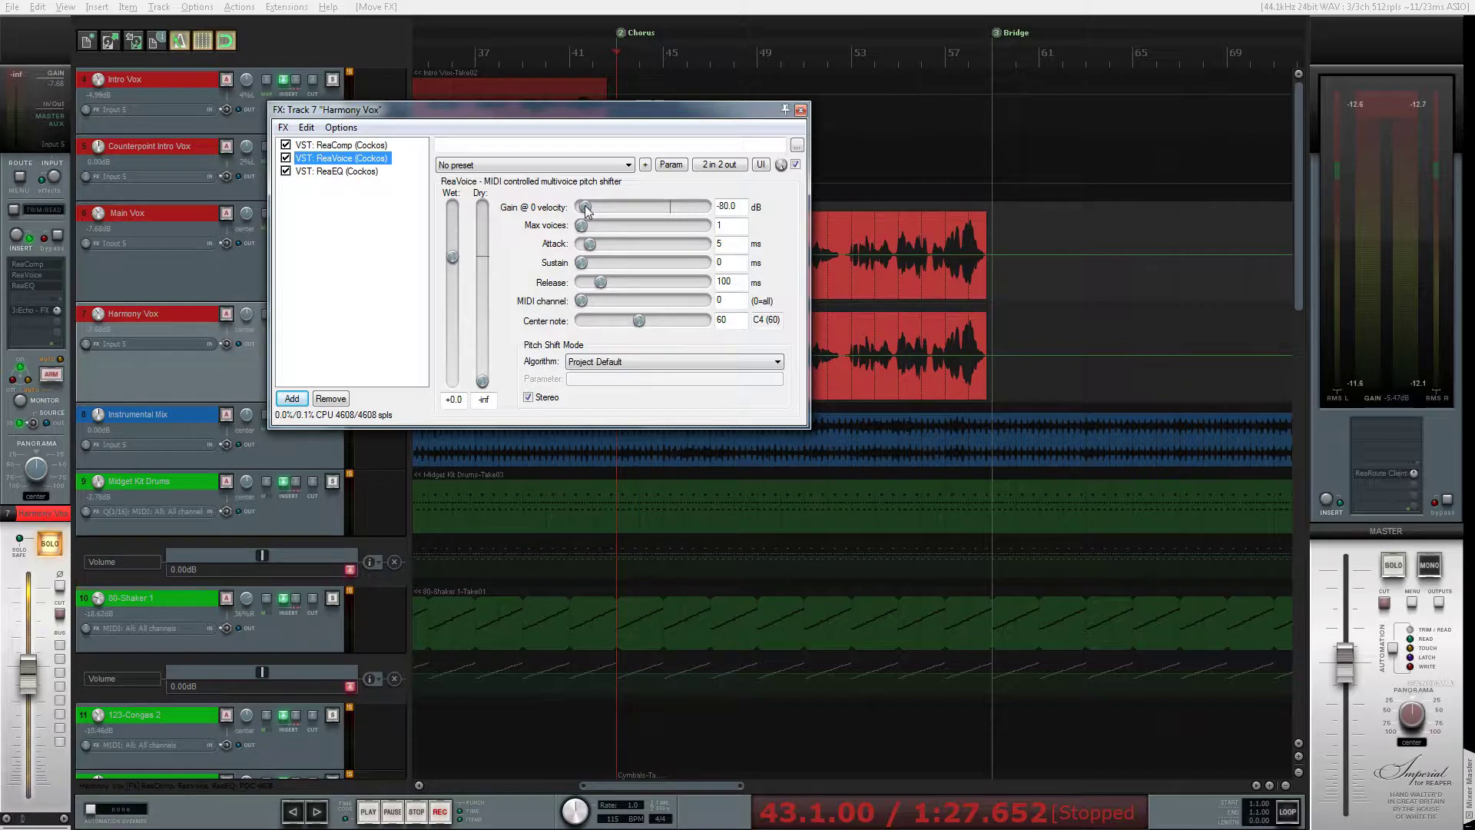
Set ReaVoice's gain at 0 velocity to +0.0 dB and audition Harmony Vox with Main Vox unsoloed.
{"action": "left_click_drag", "start_coordinate": [585, 207], "coordinate": [679, 210]}
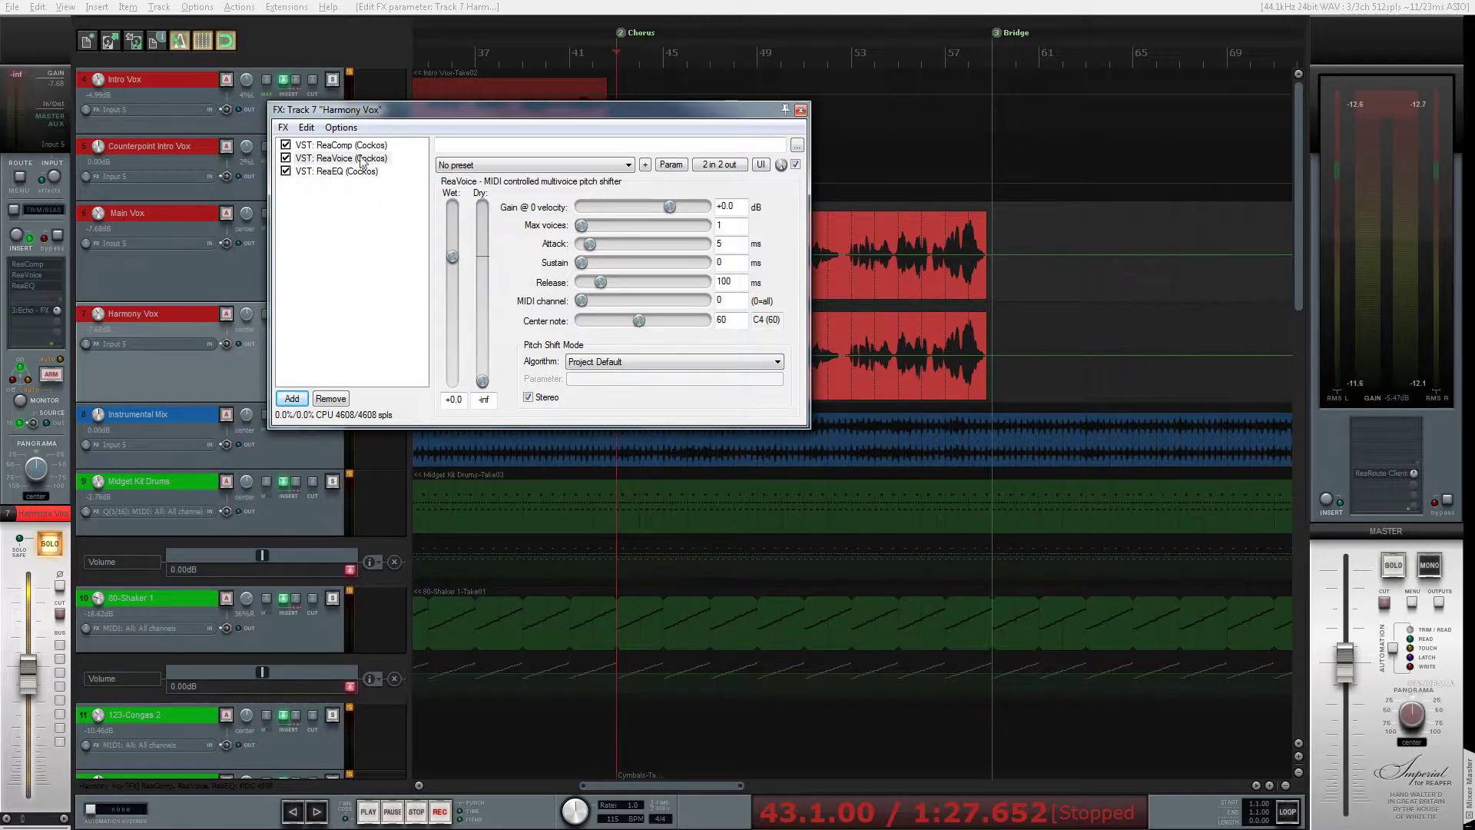
{"action": "left_click", "coordinate": [801, 110]}
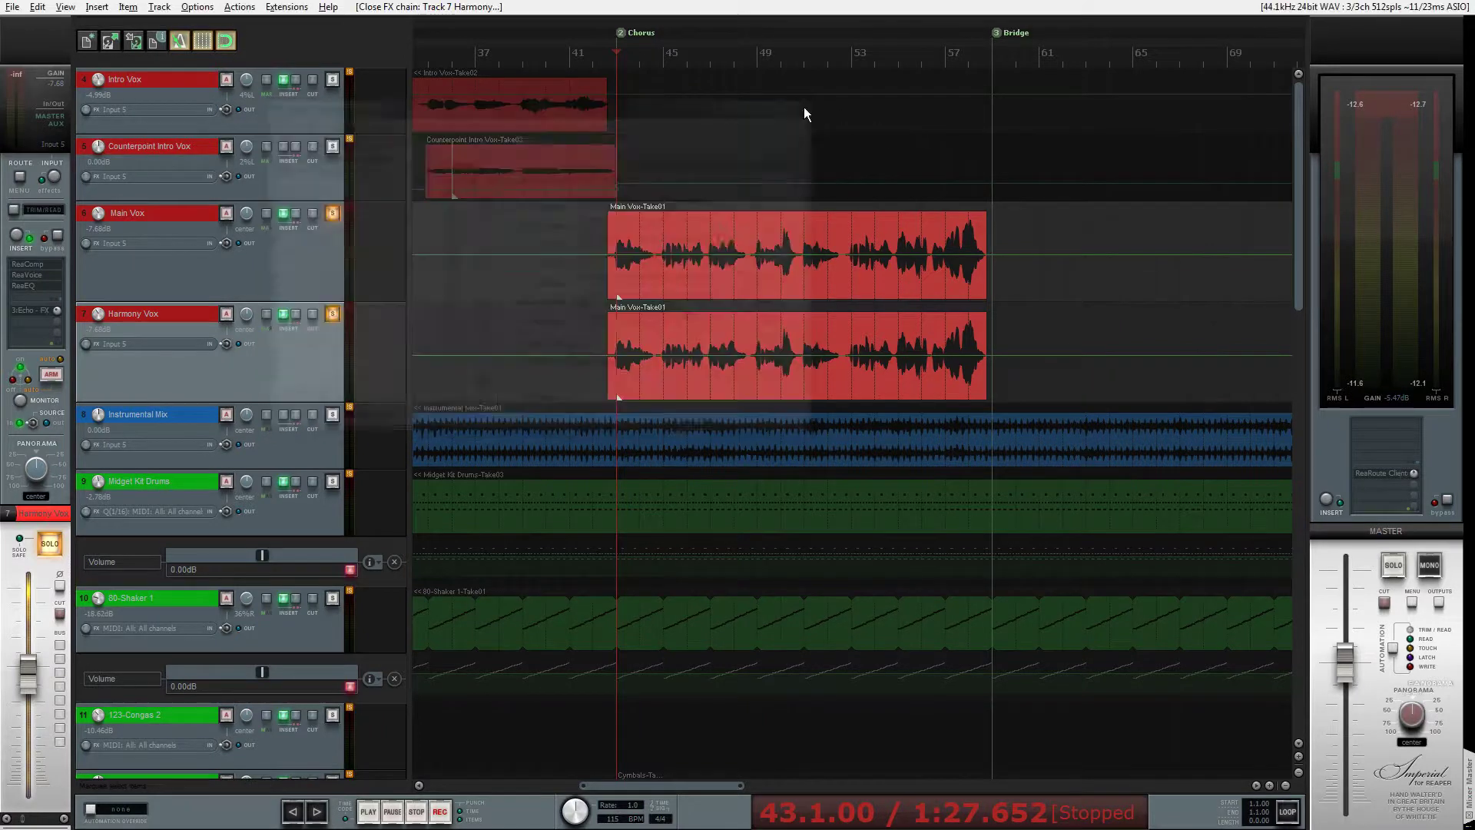
{"action": "left_click", "coordinate": [332, 213]}
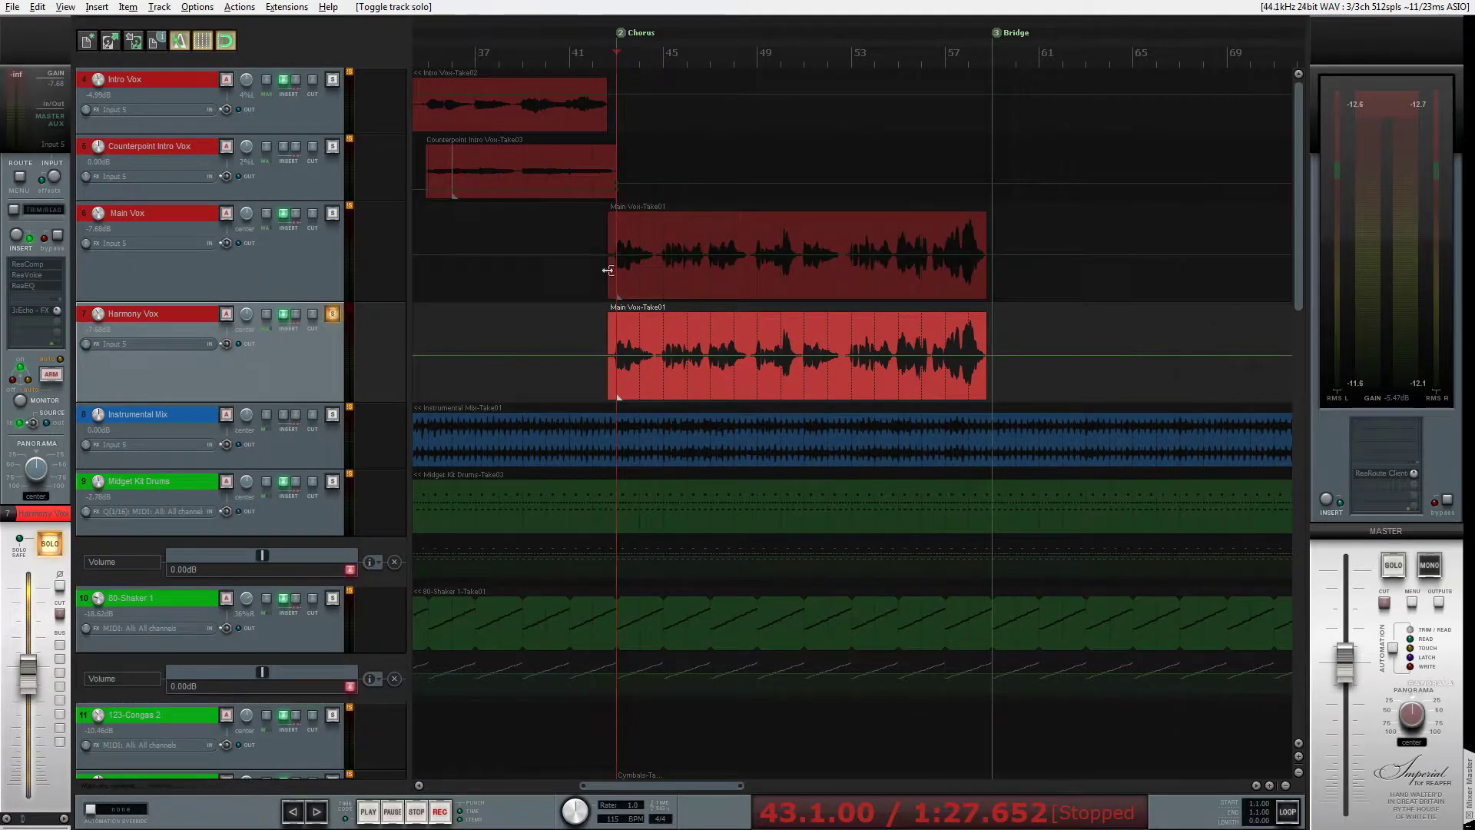
{"action": "key", "text": "space"}
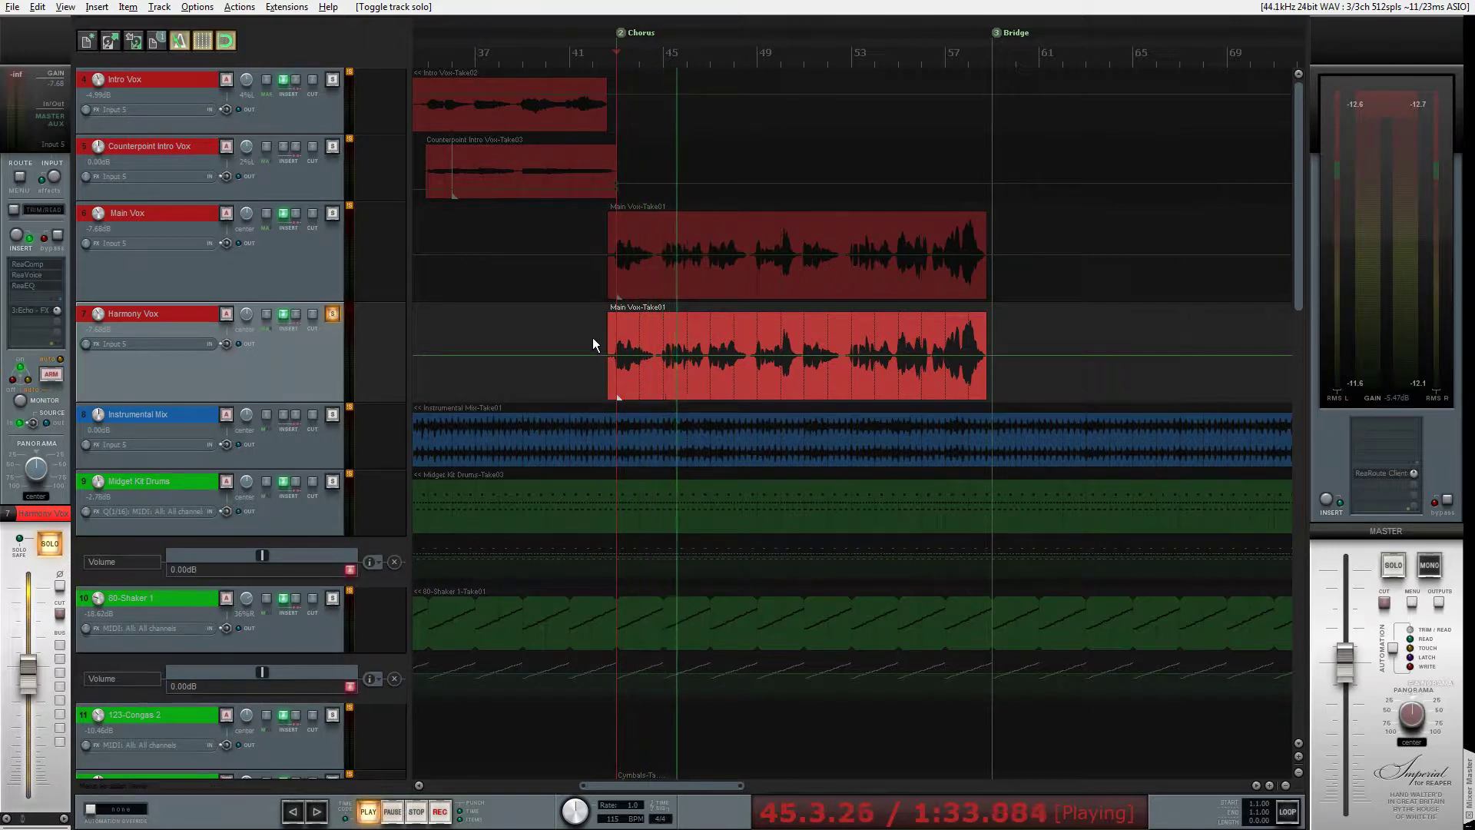
{"action": "key", "text": "space"}
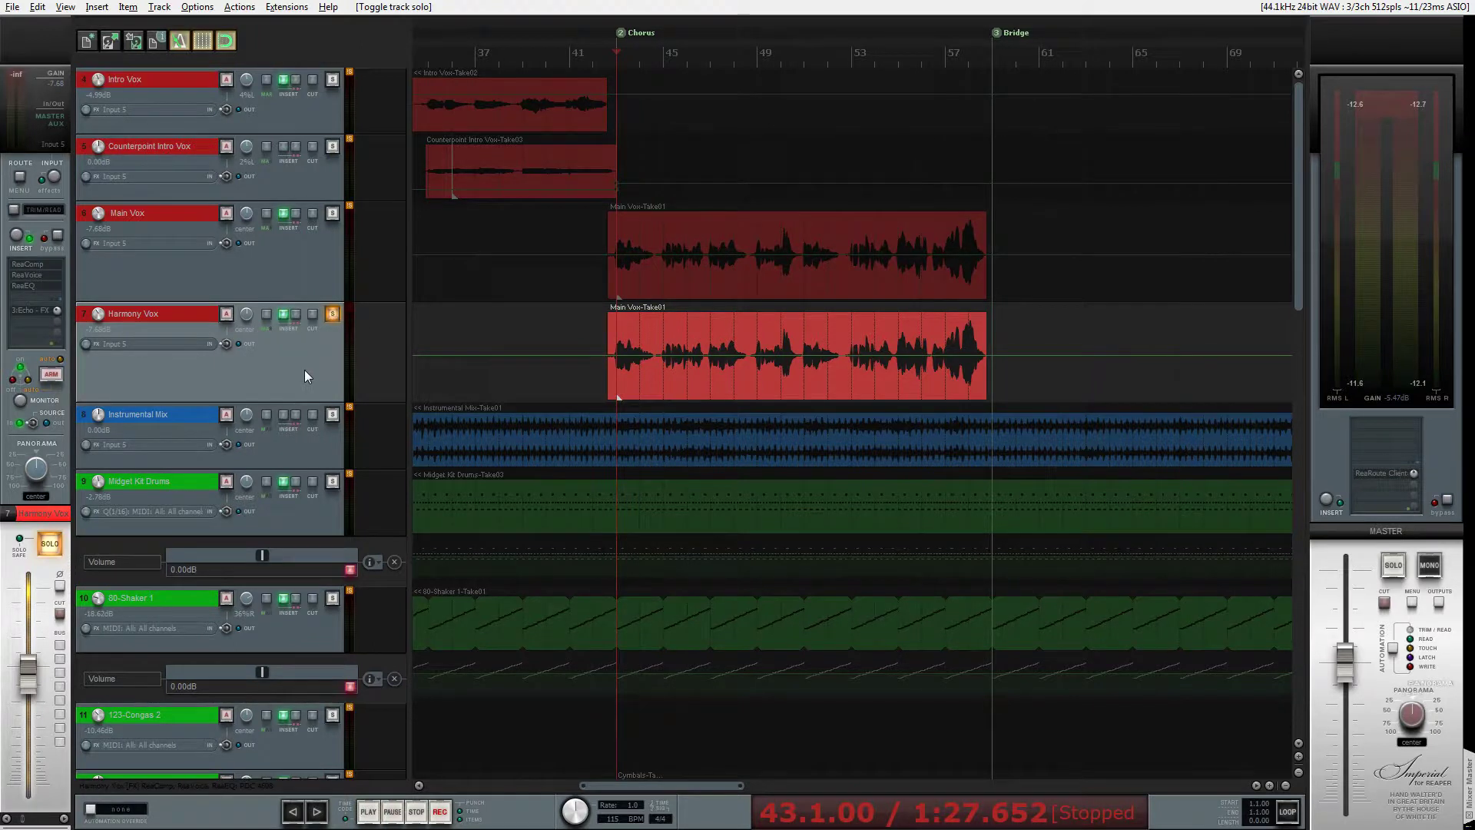
Add a new track below Harmony Vox and name it "Harmony Control".
{"action": "key", "text": "ctrl+t"}
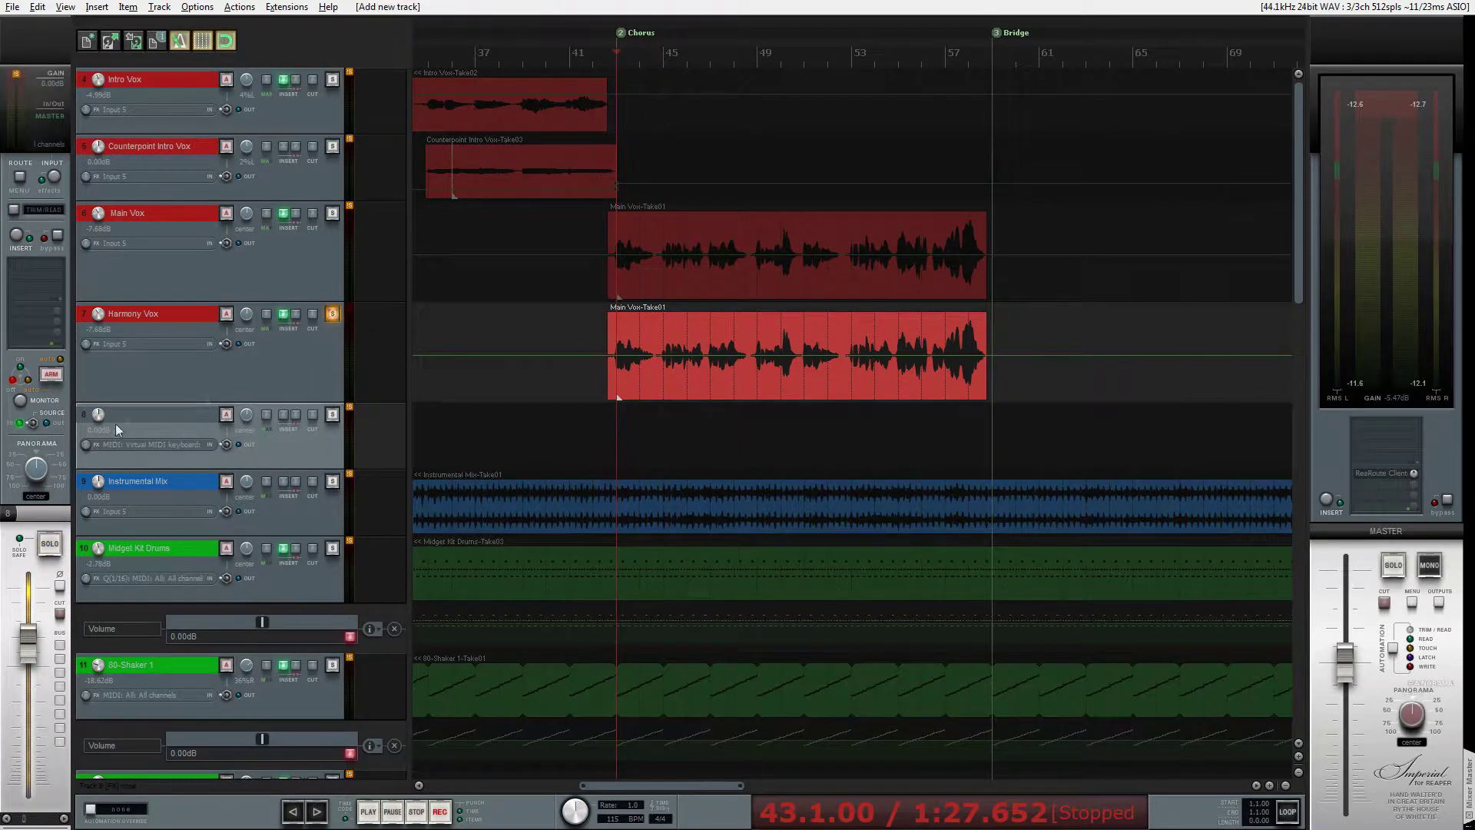
{"action": "double_click", "coordinate": [135, 412]}
{"action": "type", "text": "Ha"}
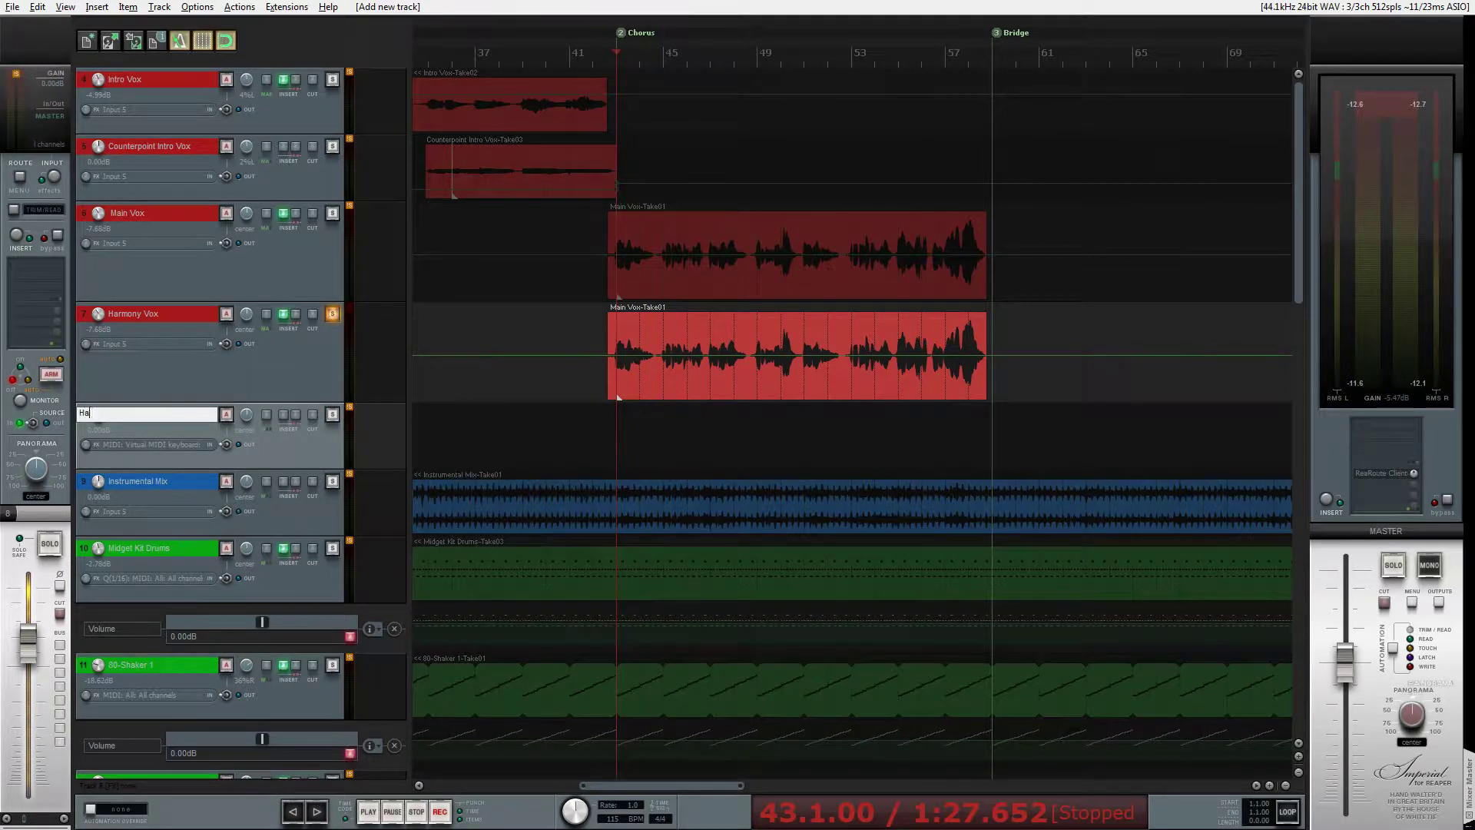
{"action": "type", "text": "rmony Control"}
{"action": "key", "text": "Return"}
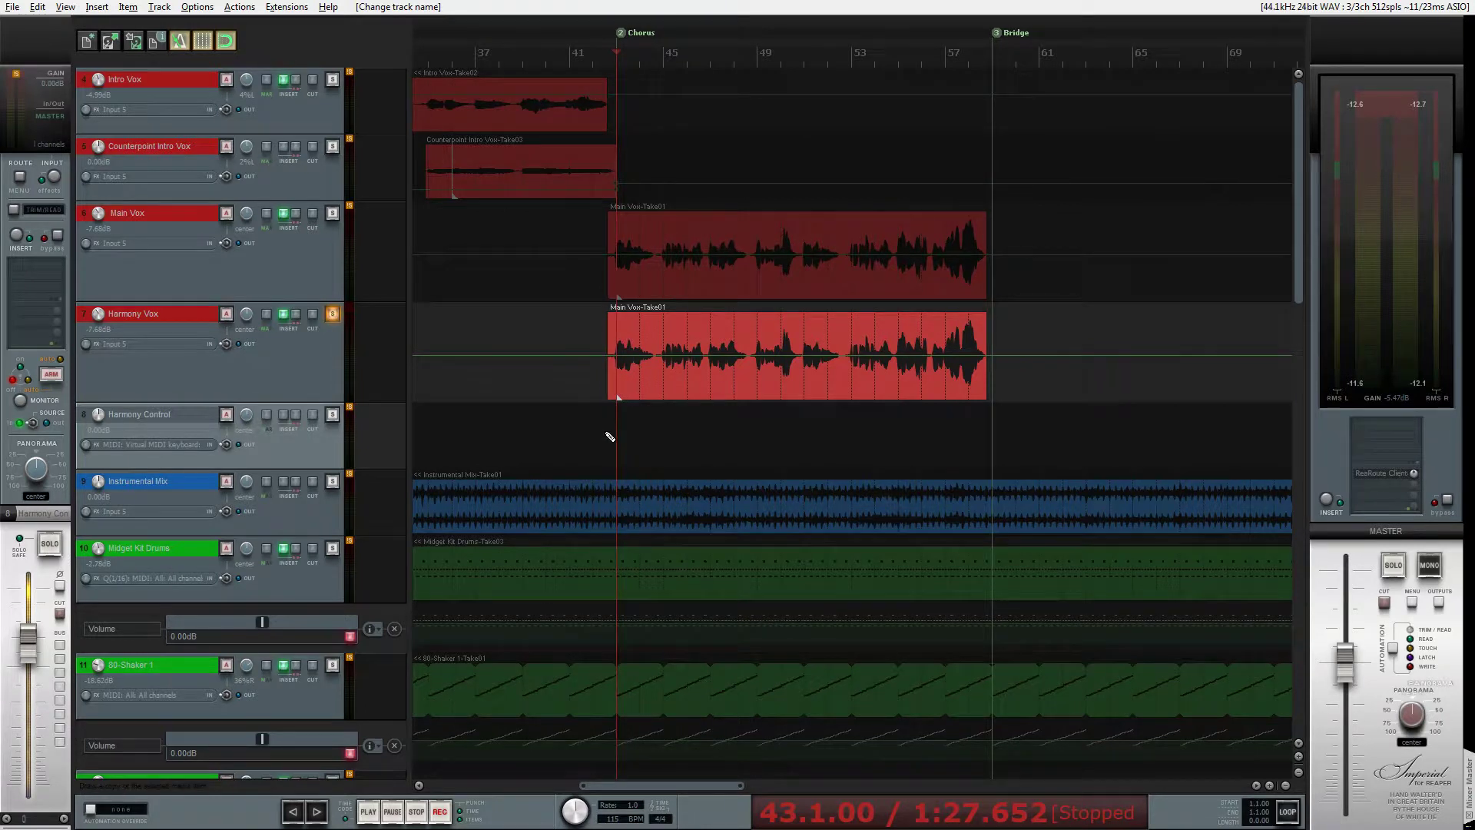
Create a MIDI item on Harmony Control spanning the chorus vocal and insert one sustained C4 note across nearly its whole length.
{"action": "left_click_drag", "start_coordinate": [598, 436], "coordinate": [992, 453]}
{"action": "double_click", "coordinate": [738, 442]}
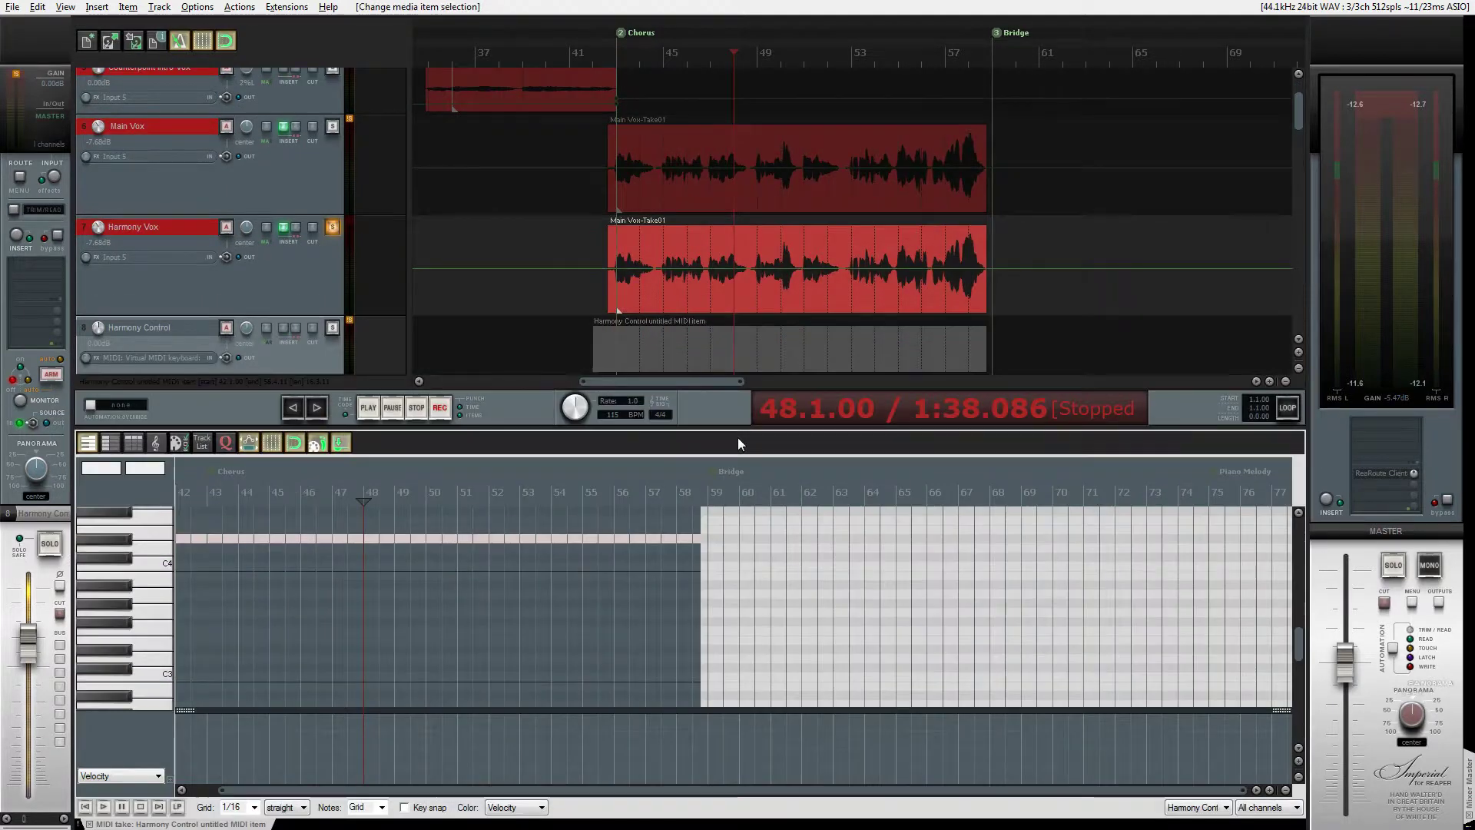
{"action": "key", "text": "ctrl+Page_Down"}
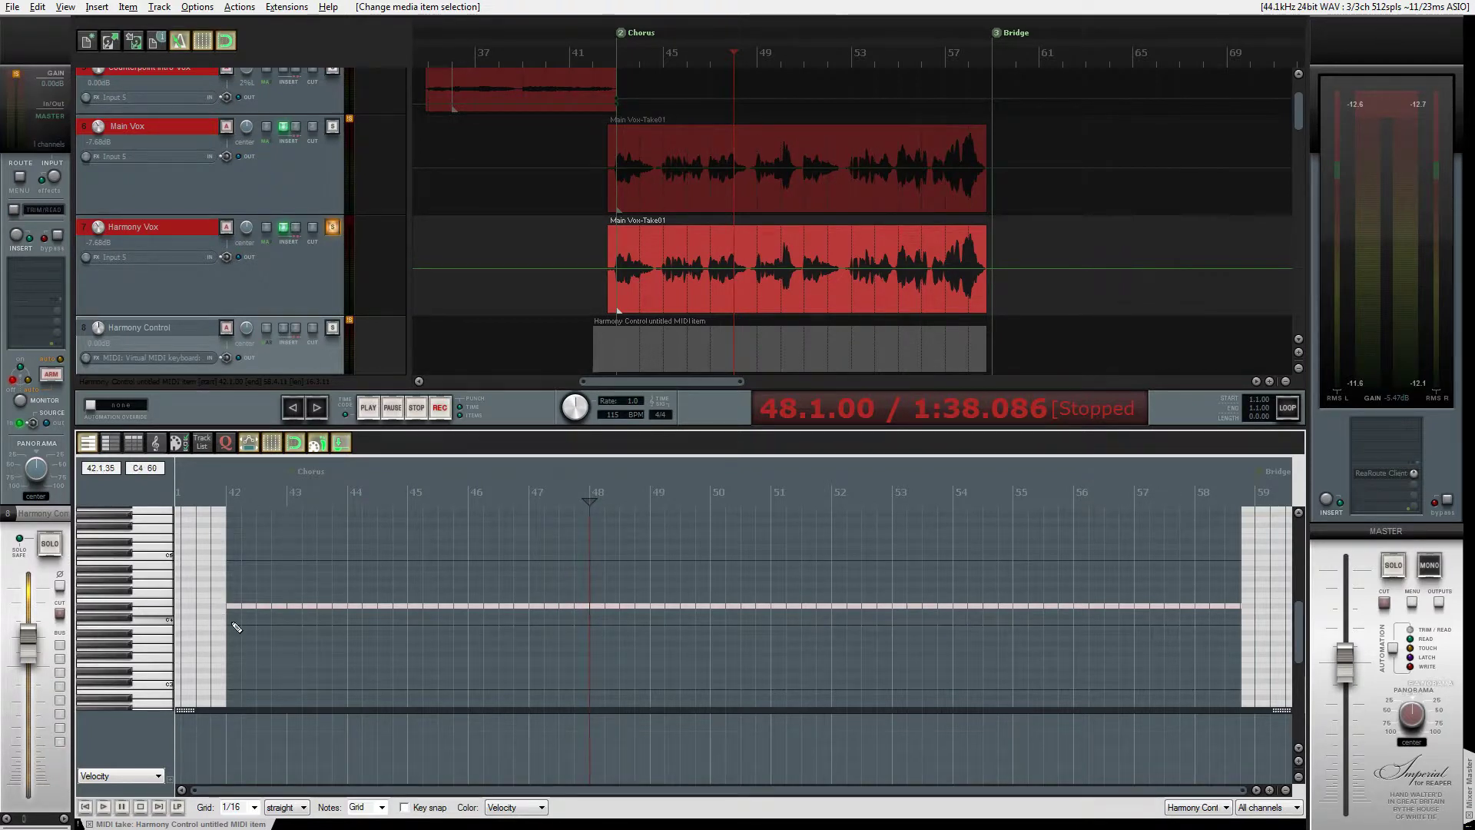
{"action": "mouse_move", "coordinate": [230, 602]}
{"action": "left_mouse_down"}
{"action": "mouse_move", "coordinate": [796, 604]}
{"action": "mouse_move", "coordinate": [1219, 627]}
{"action": "left_mouse_up"}
Play from the Chorus marker with Harmony Vox soloed to check the harmony output.
{"action": "left_click", "coordinate": [612, 33]}
{"action": "key", "text": "space"}
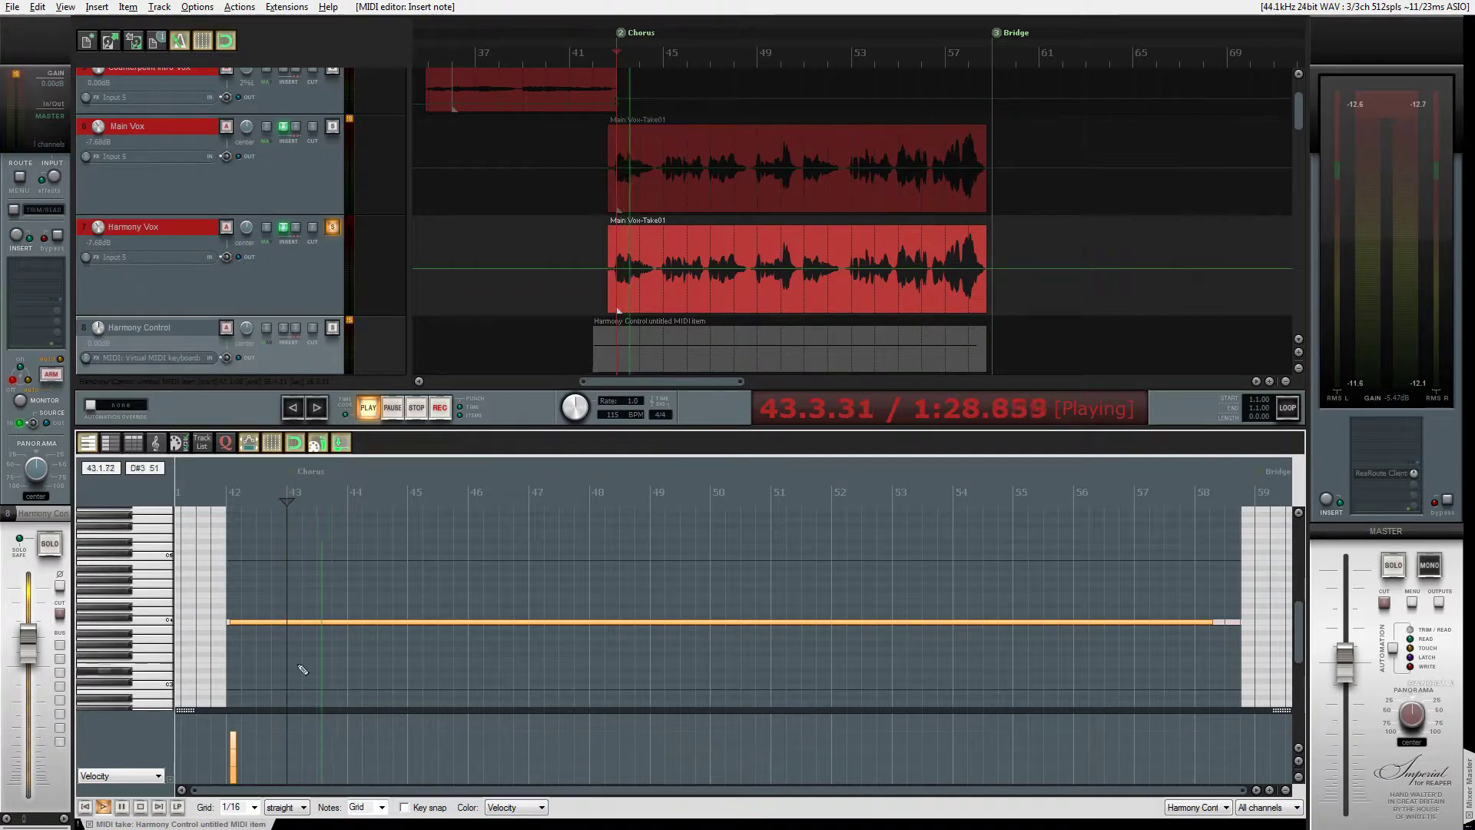
{"action": "key", "text": "space"}
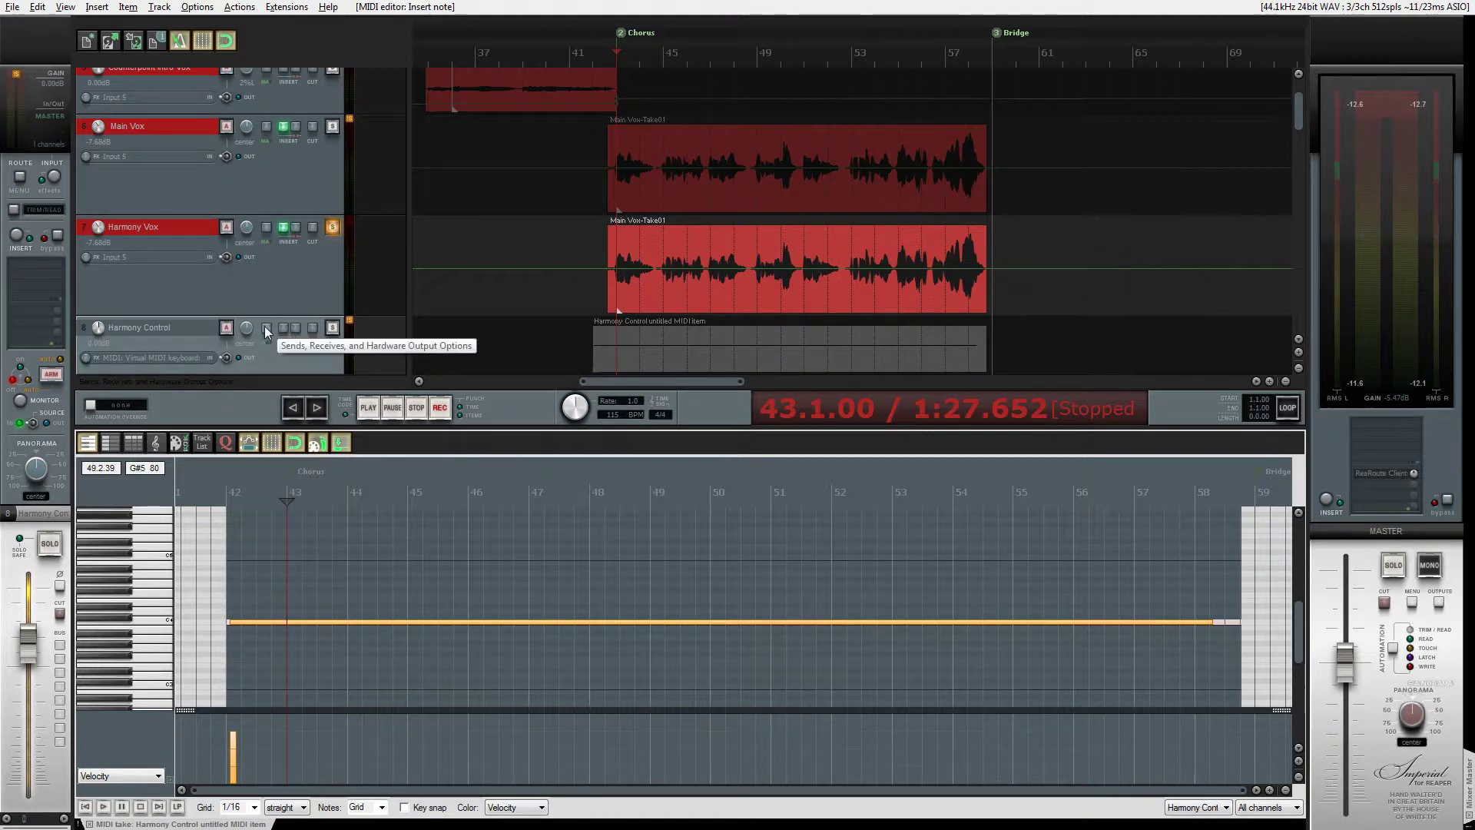
Add a send from Harmony Control to Harmony Vox with all MIDI channels and play the chorus.
{"action": "left_click_drag", "start_coordinate": [269, 242], "coordinate": [269, 242]}
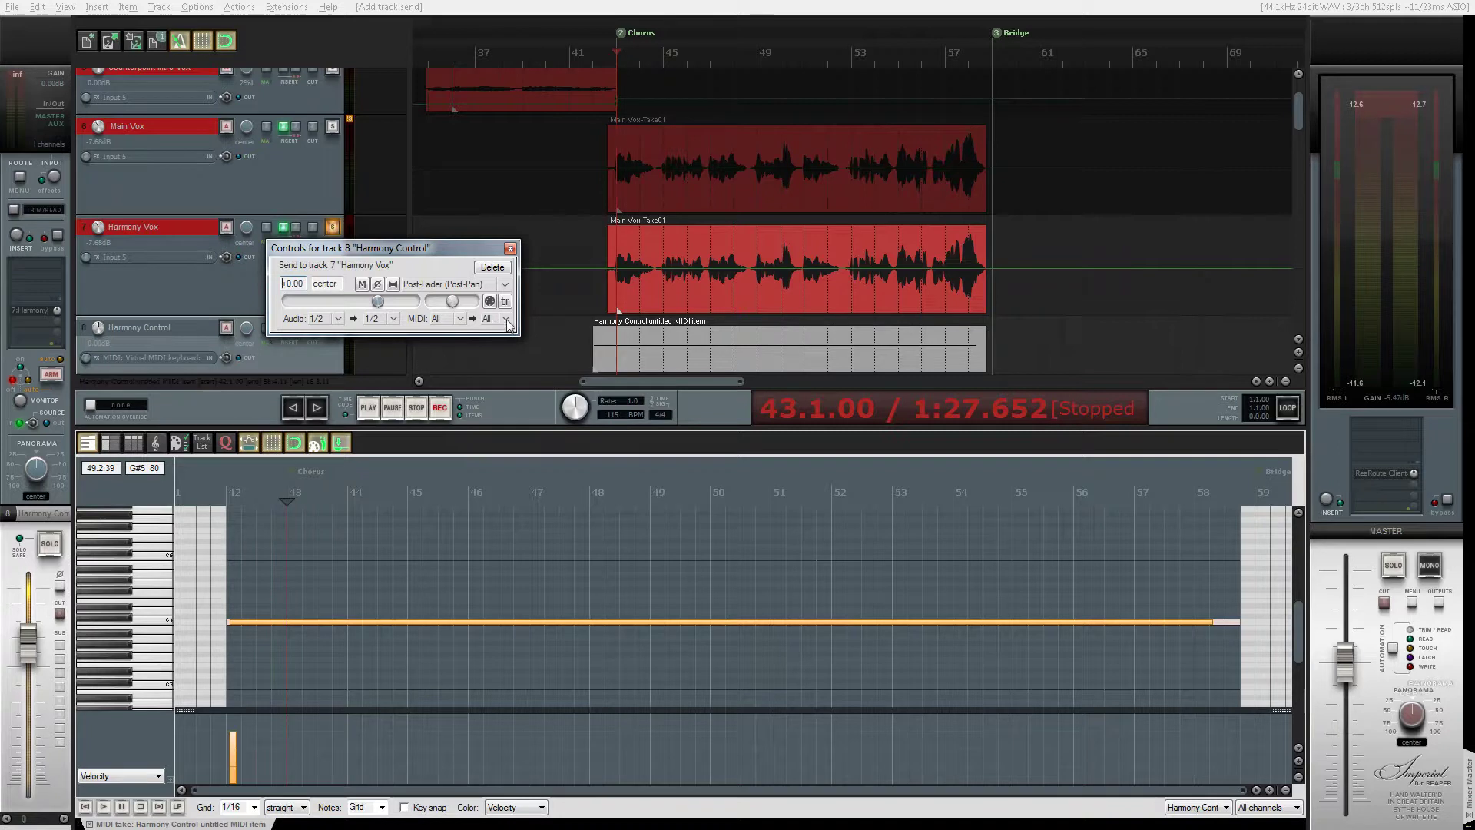
{"action": "left_click", "coordinate": [510, 248]}
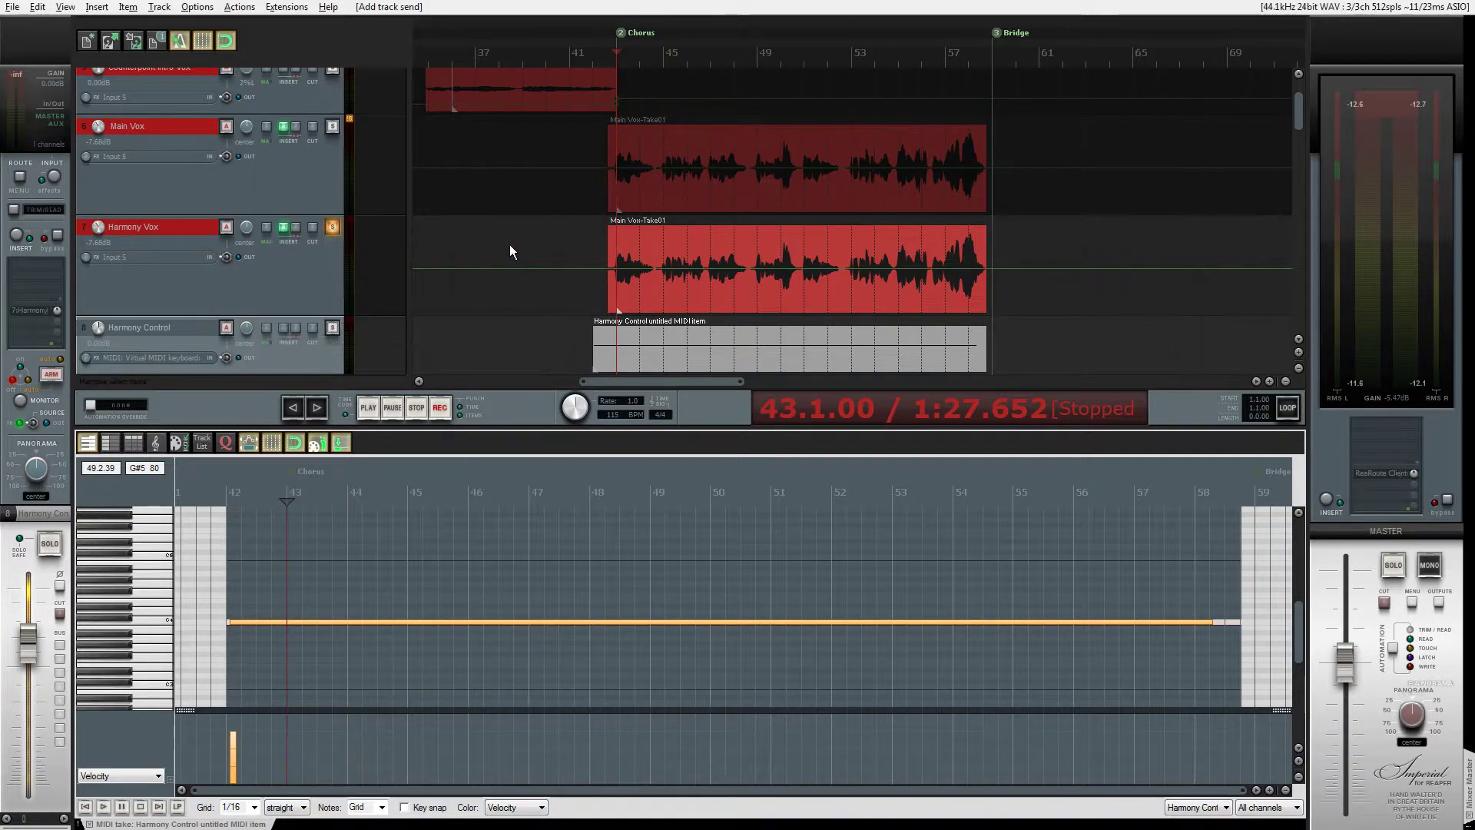
{"action": "key", "text": "space"}
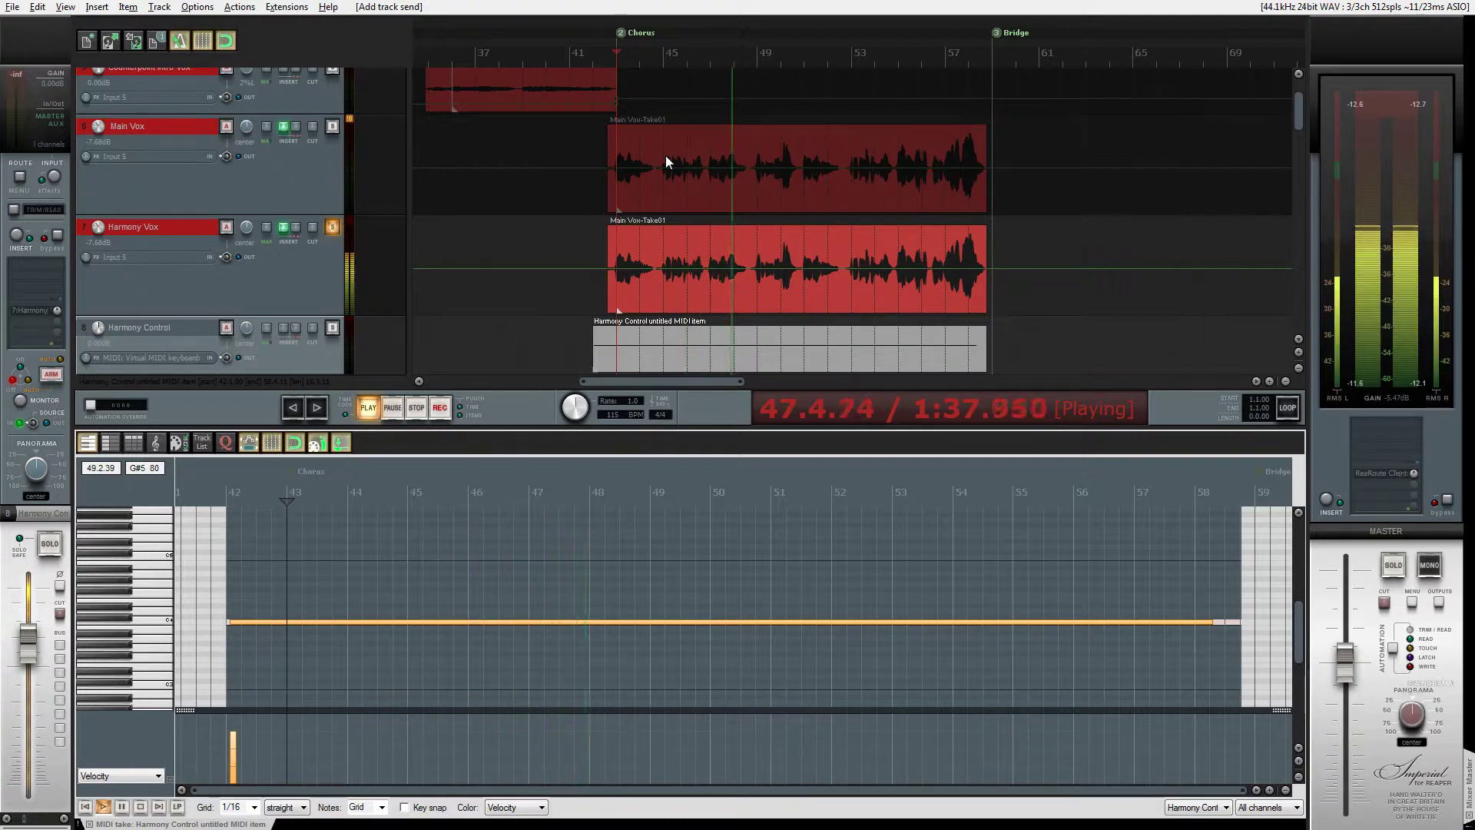
Trim the sustained C4 note to run from measure 43 to midway through measure 44, and play it back.
{"action": "key", "text": "space"}
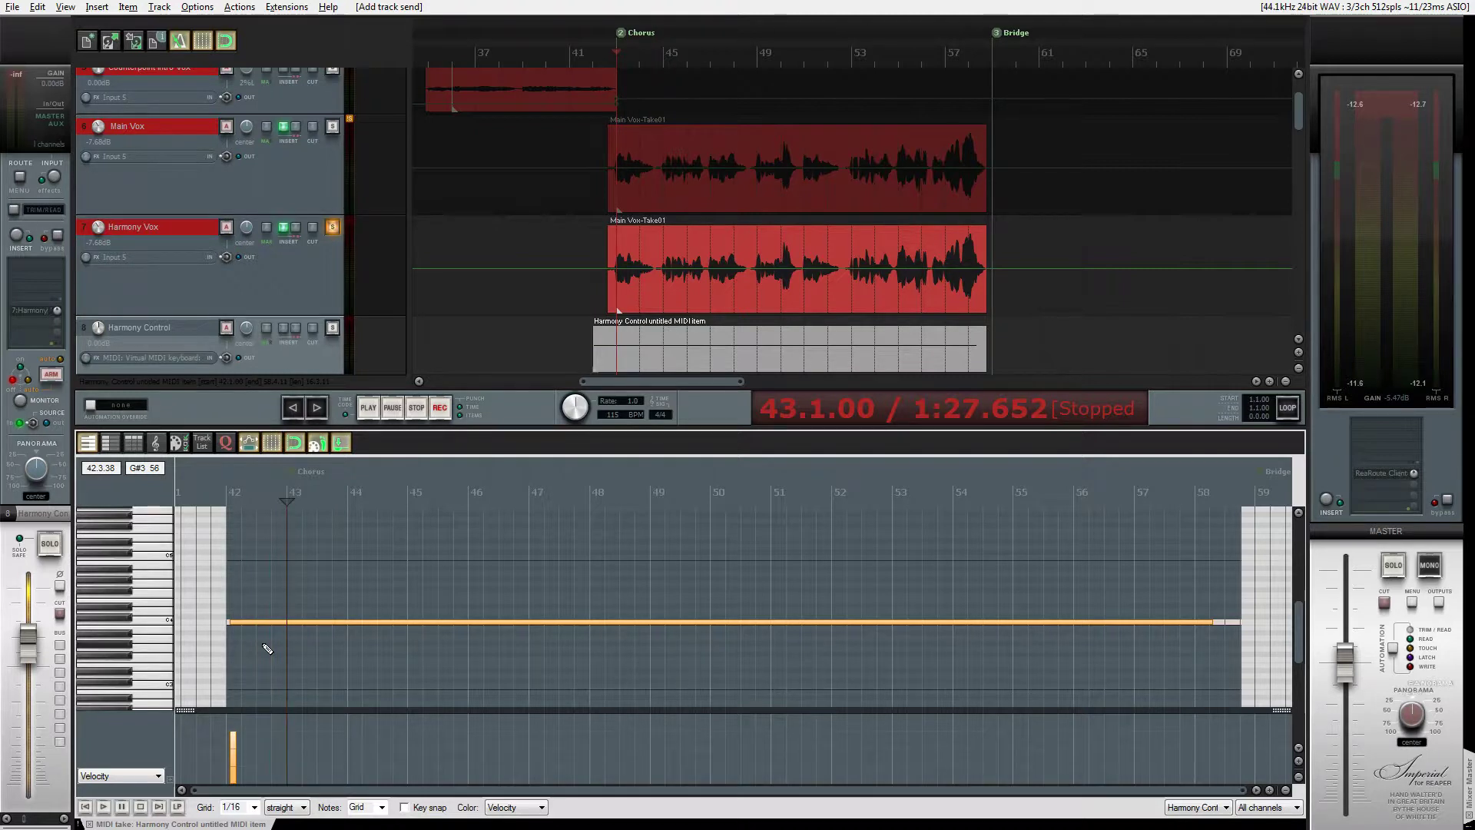
{"action": "left_click_drag", "start_coordinate": [228, 621], "coordinate": [284, 620]}
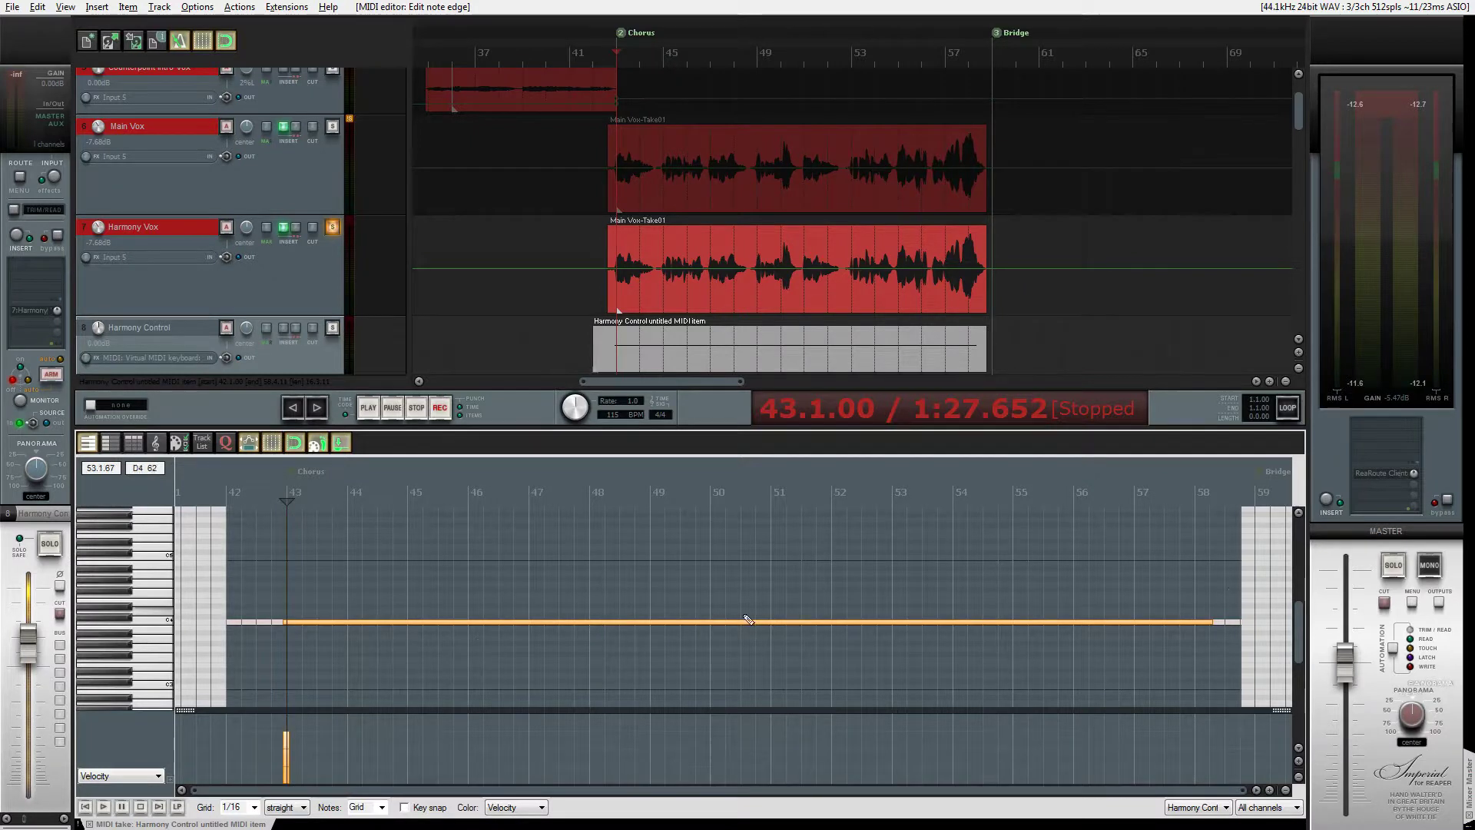
{"action": "left_click_drag", "start_coordinate": [1232, 621], "coordinate": [376, 628]}
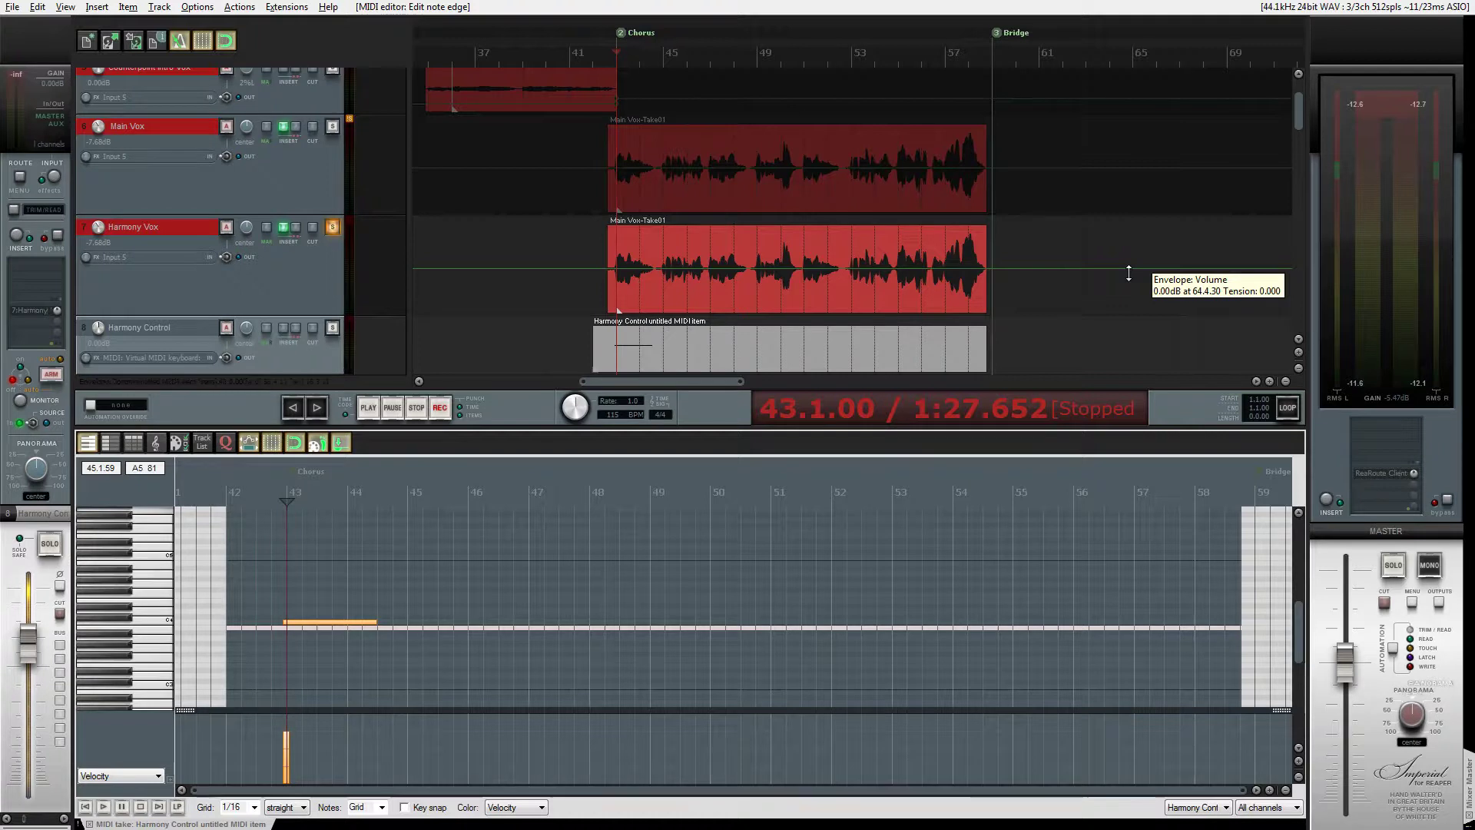
{"action": "key", "text": "space"}
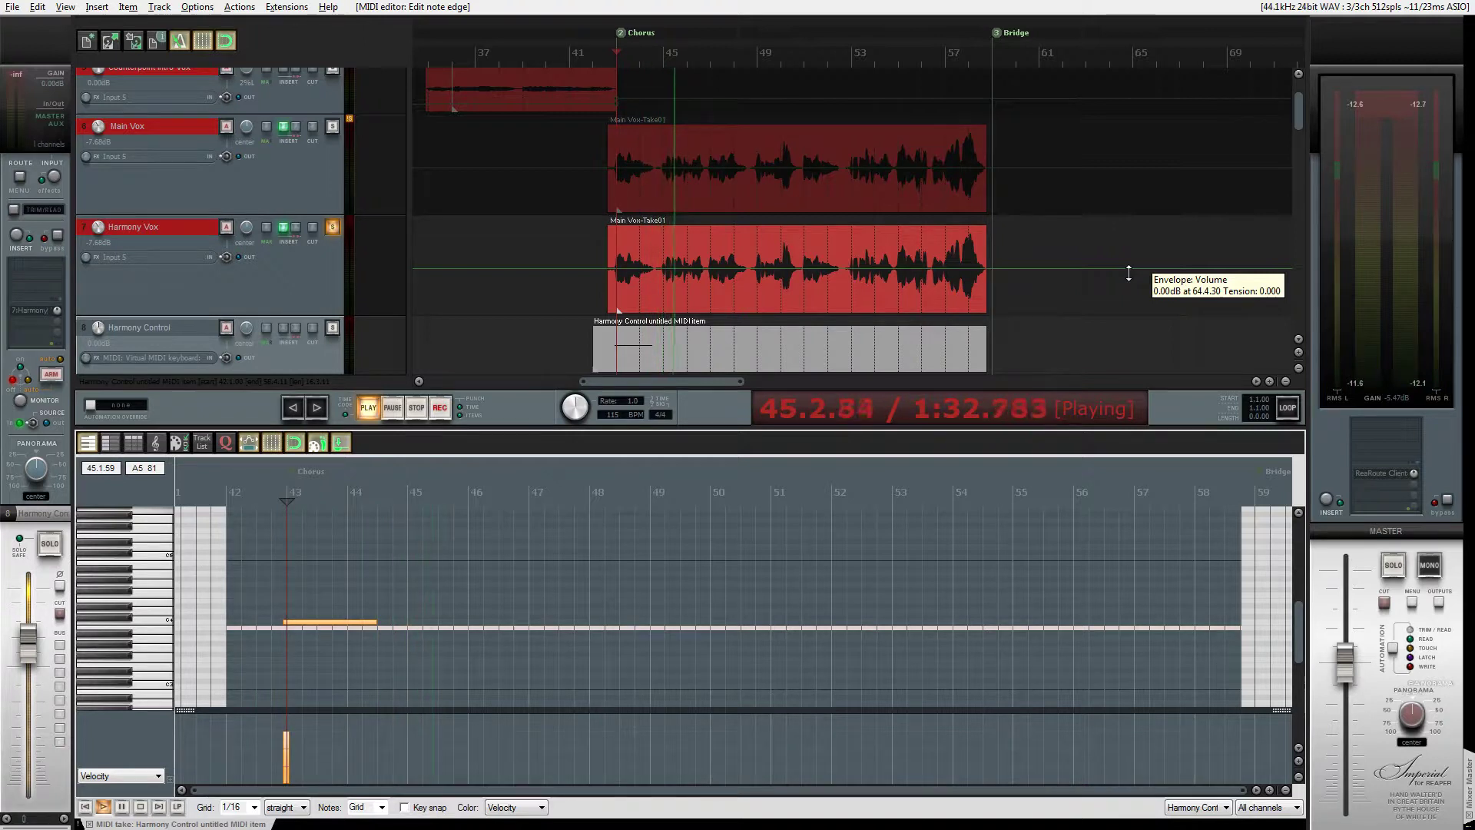
{"action": "key", "text": "space"}
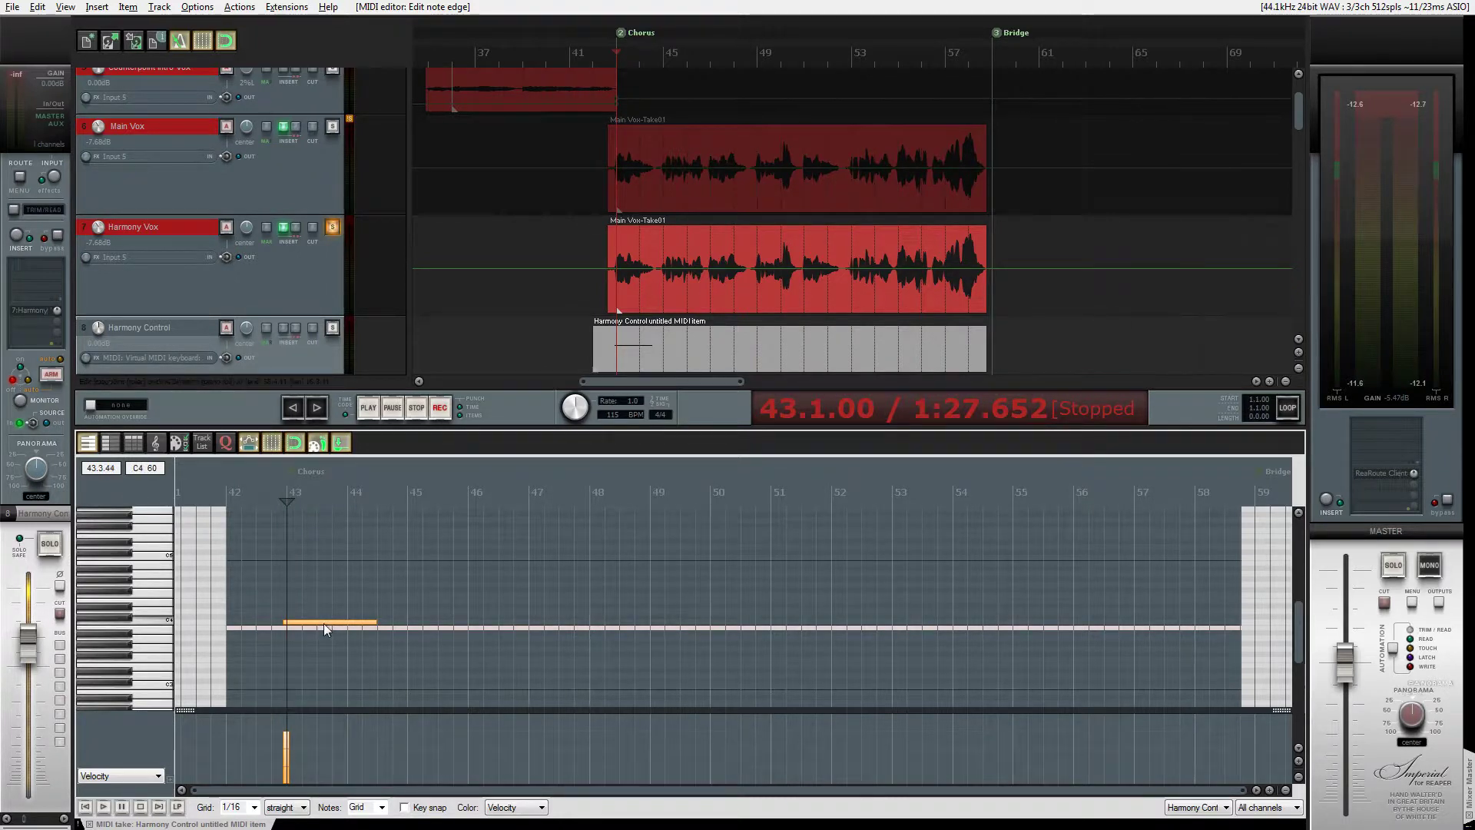
Insert three B3 notes, each about one and a half measures long, starting at measures 47, 51 and 55.
{"action": "mouse_move", "coordinate": [536, 627]}
{"action": "left_mouse_down"}
{"action": "mouse_move", "coordinate": [623, 628]}
{"action": "mouse_move", "coordinate": [587, 626]}
{"action": "left_mouse_up"}
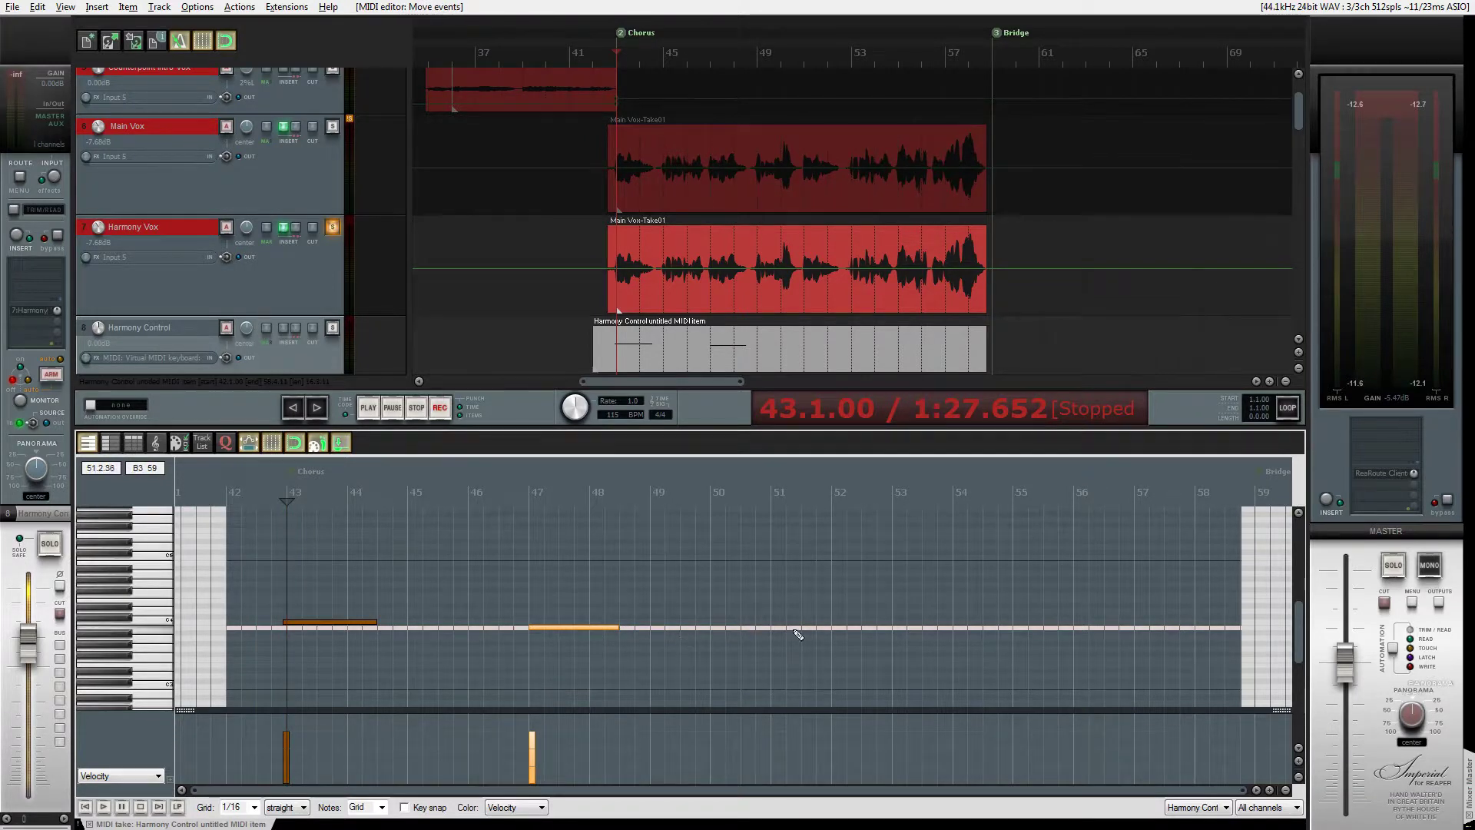
{"action": "left_click_drag", "start_coordinate": [778, 632], "coordinate": [879, 638]}
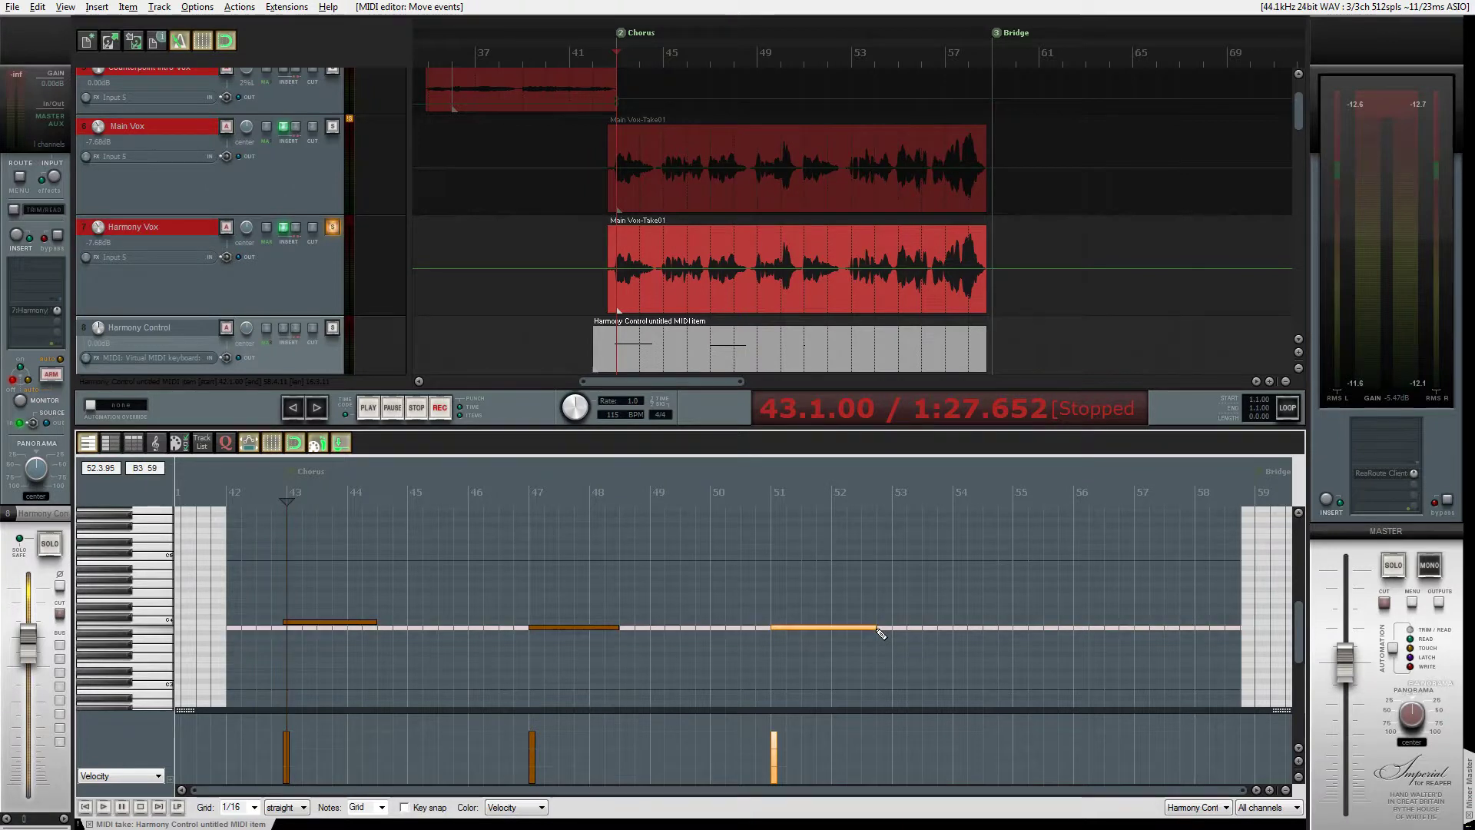
{"action": "left_click_drag", "start_coordinate": [880, 636], "coordinate": [866, 632]}
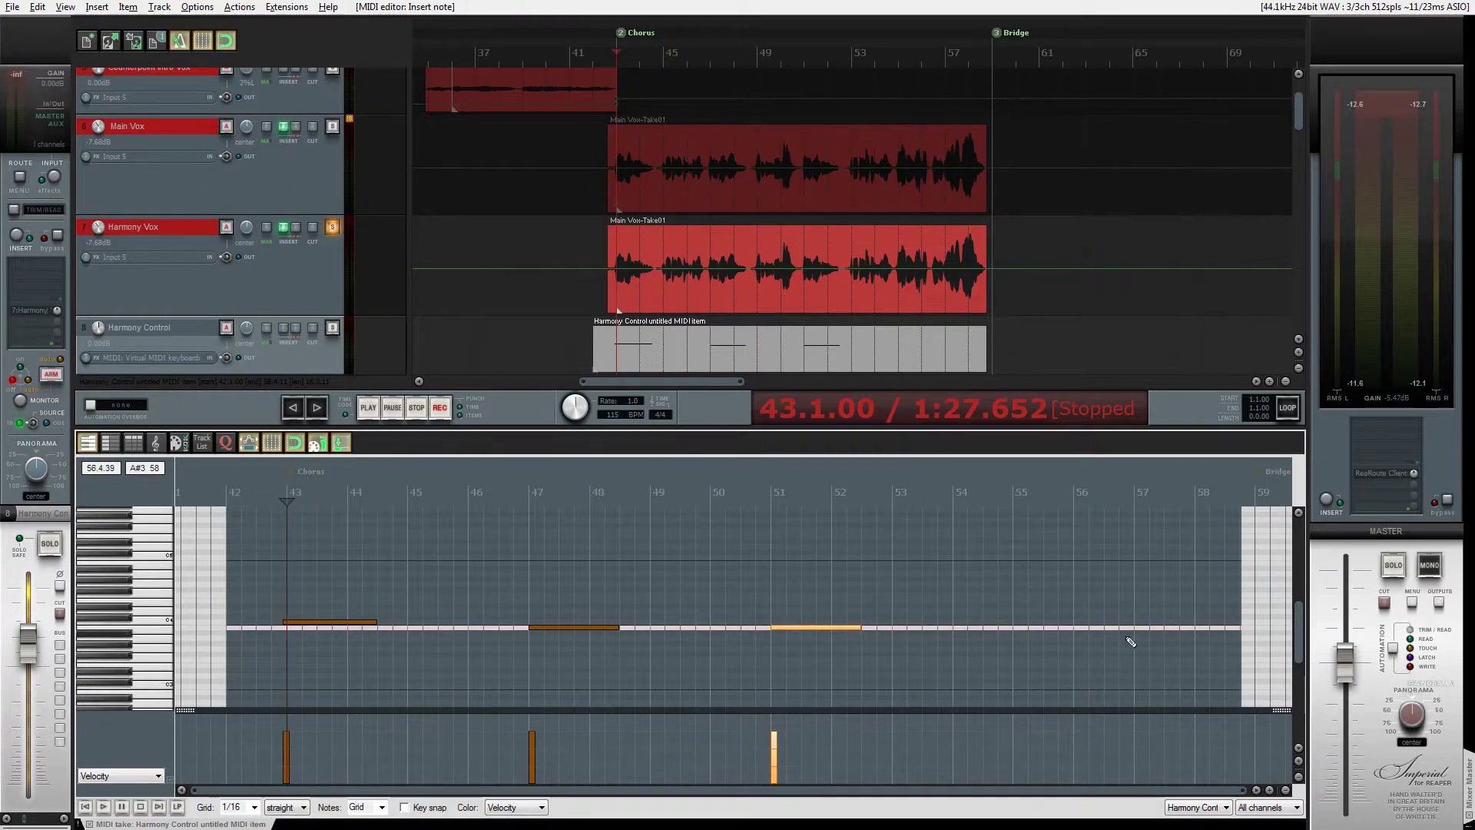
{"action": "left_click_drag", "start_coordinate": [1014, 633], "coordinate": [1107, 632]}
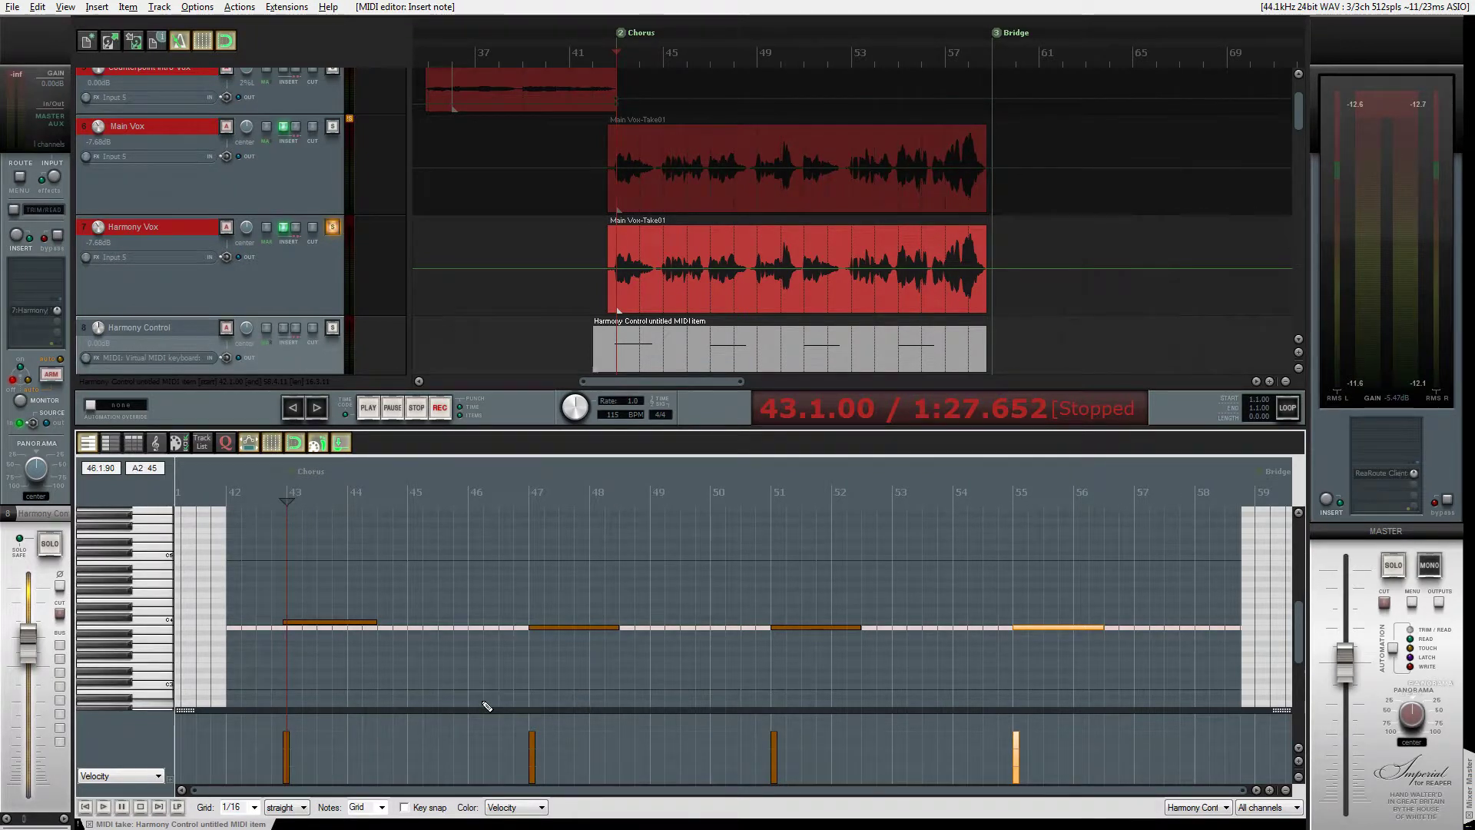
Raise the notes at measures 47, 51 and 55 to C4 while the chorus plays.
{"action": "key", "text": "space"}
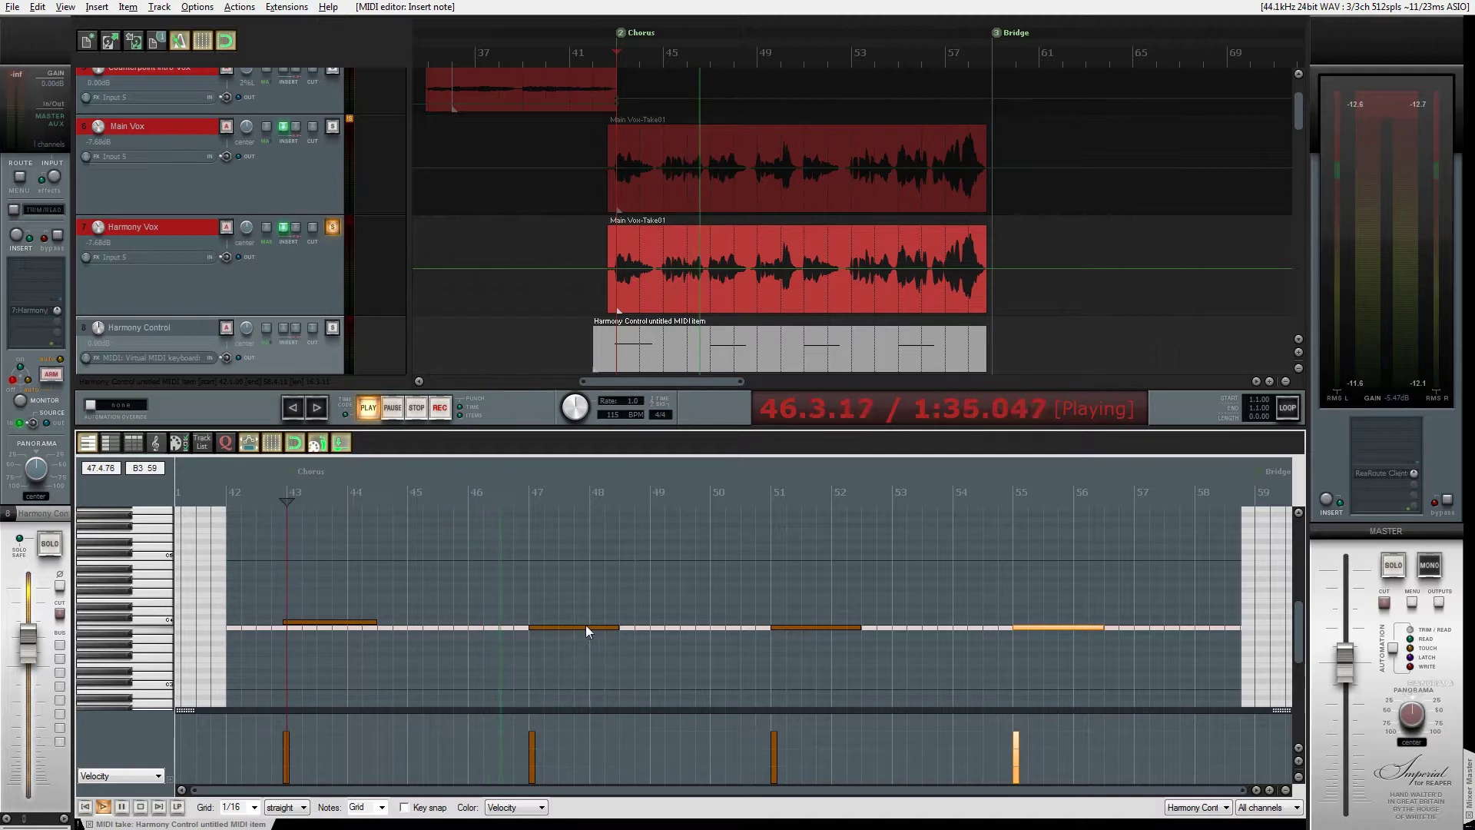
{"action": "left_click_drag", "start_coordinate": [586, 624], "coordinate": [585, 618]}
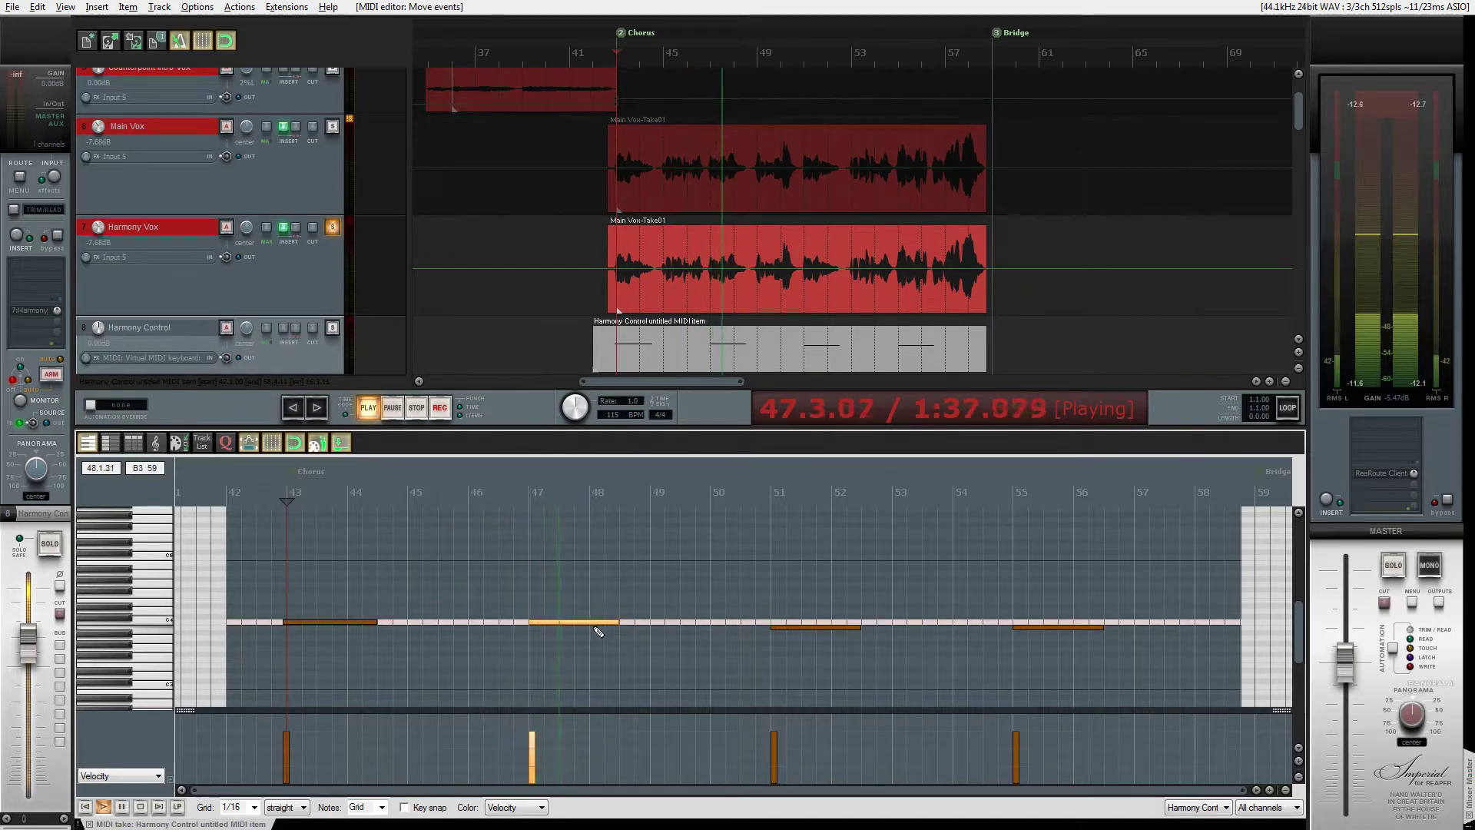
{"action": "left_click_drag", "start_coordinate": [827, 627], "coordinate": [827, 621]}
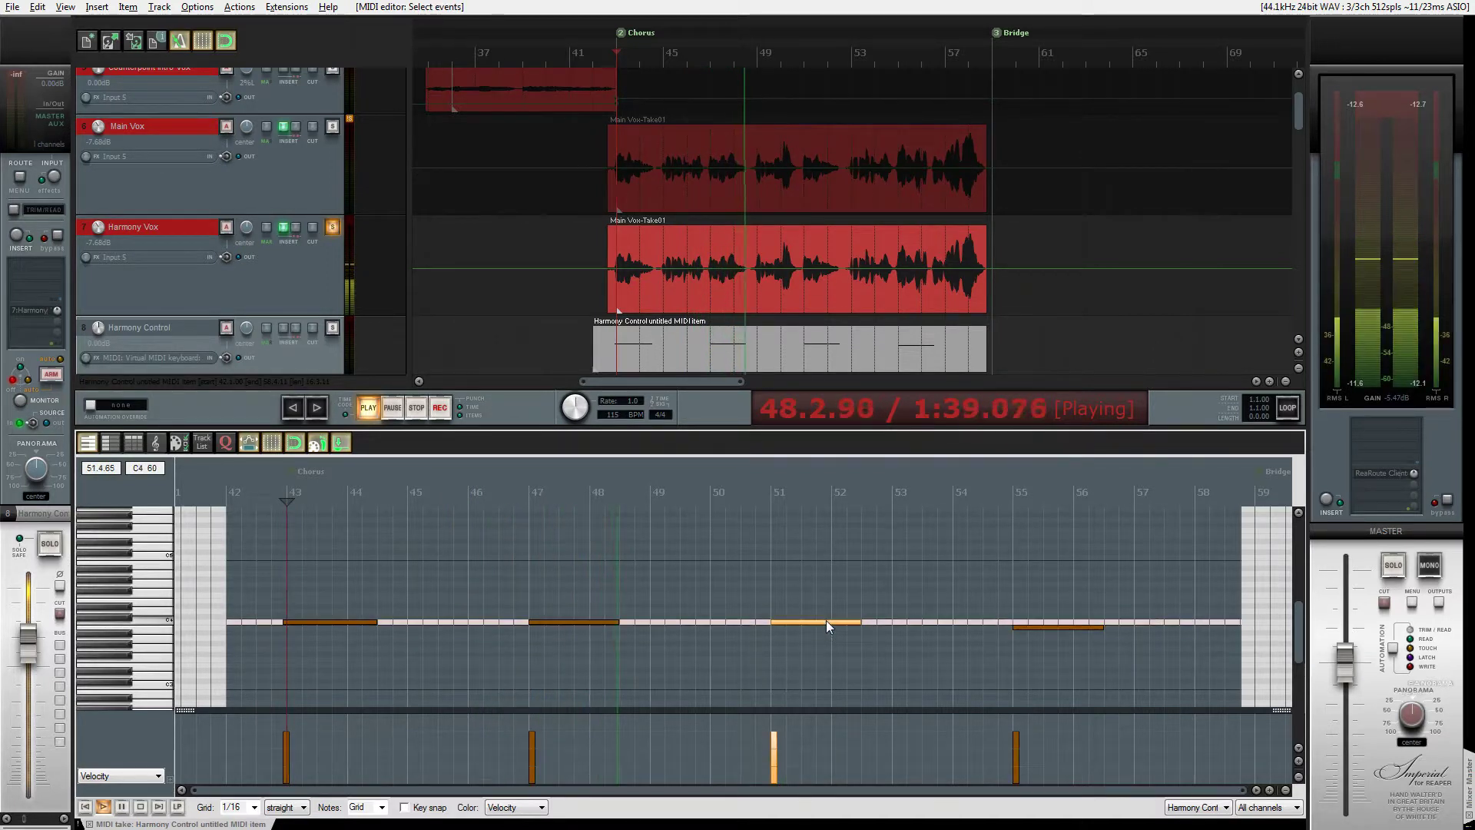
{"action": "left_click", "coordinate": [1065, 627]}
{"action": "left_click_drag", "start_coordinate": [1065, 625], "coordinate": [1064, 621]}
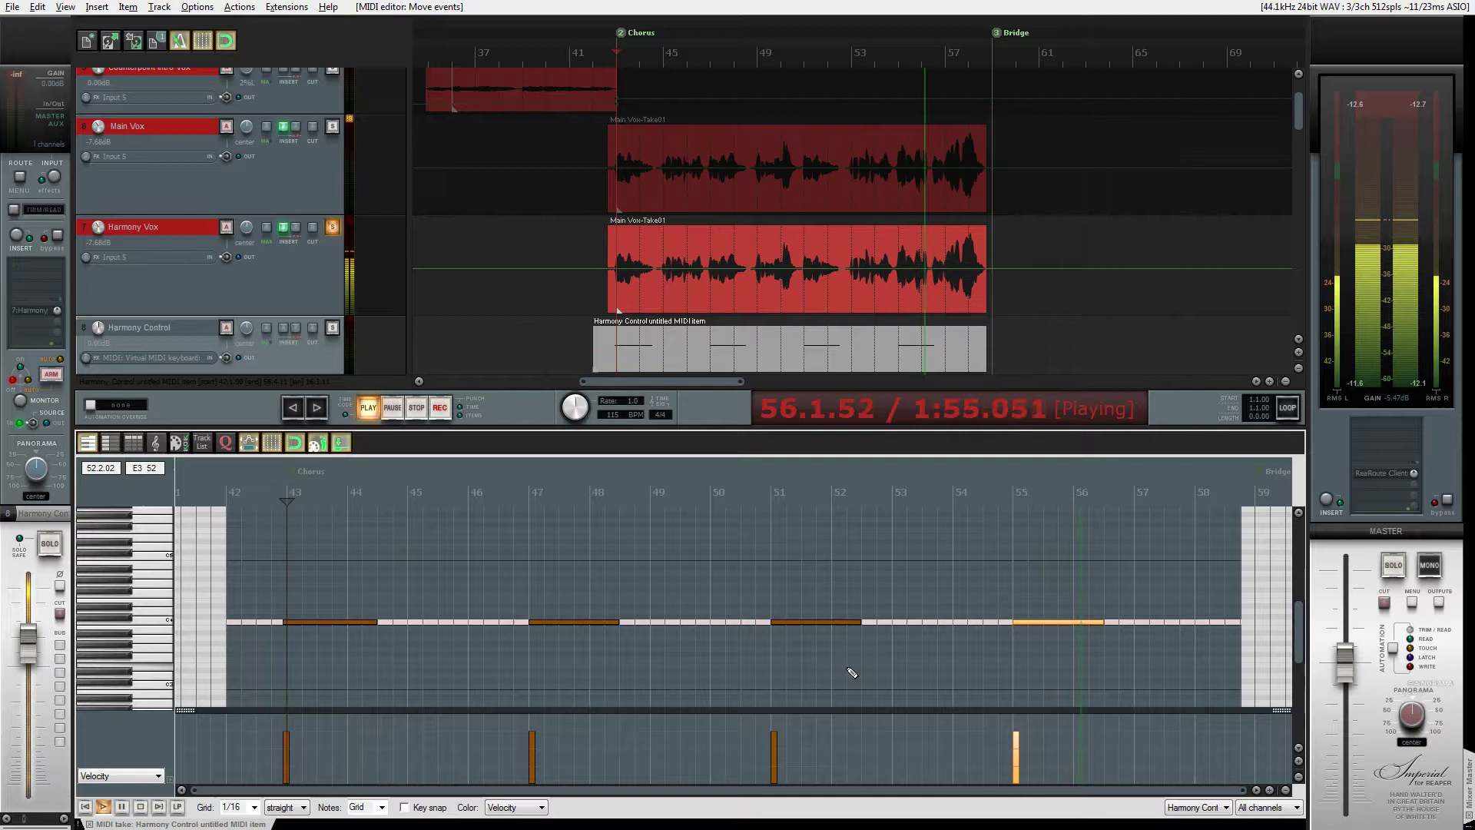
{"action": "key", "text": "space"}
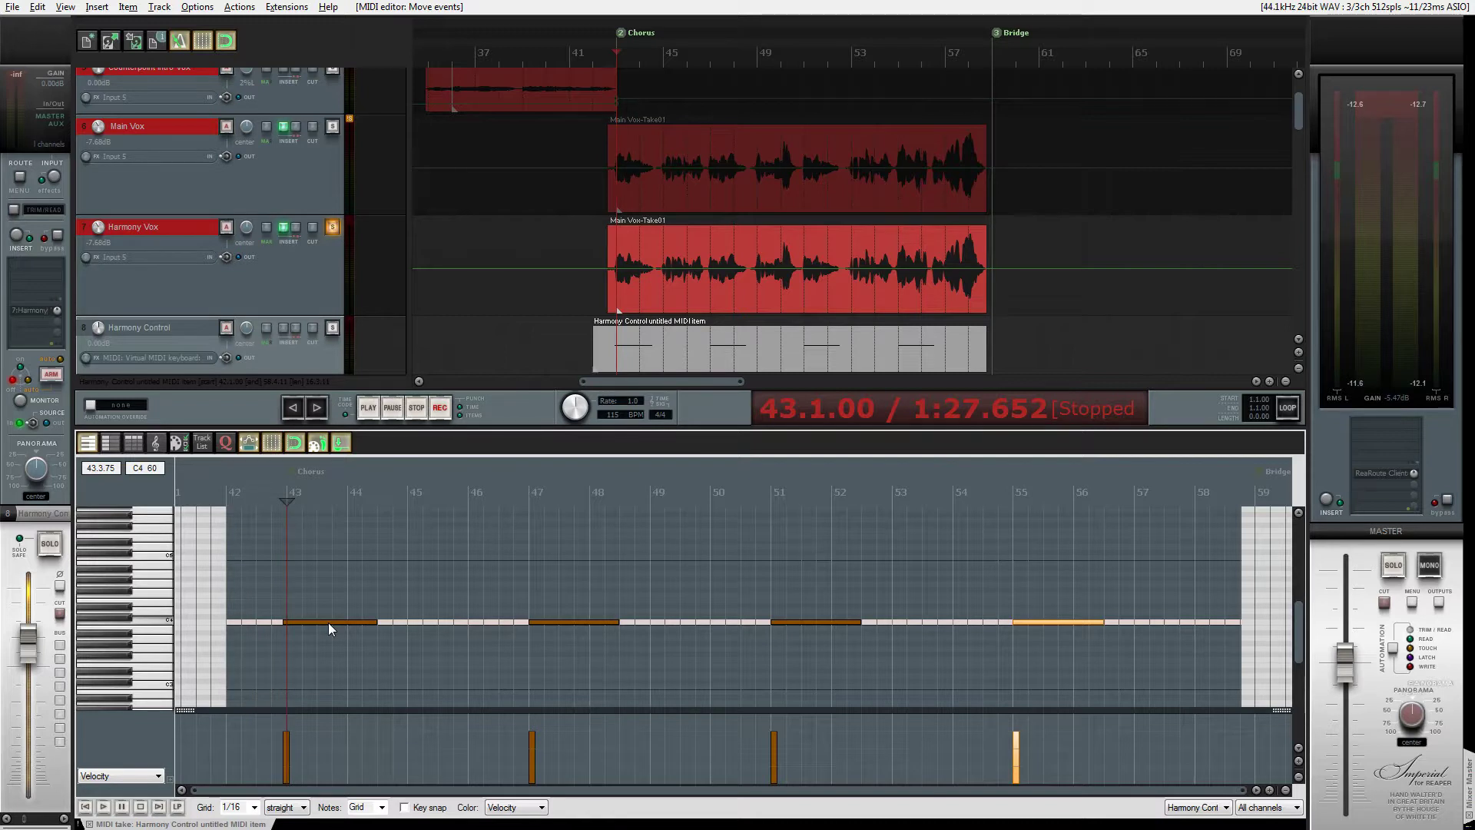
Move all four C4 notes down to G#3 together and play the start of the chorus.
{"action": "left_click", "coordinate": [157, 624]}
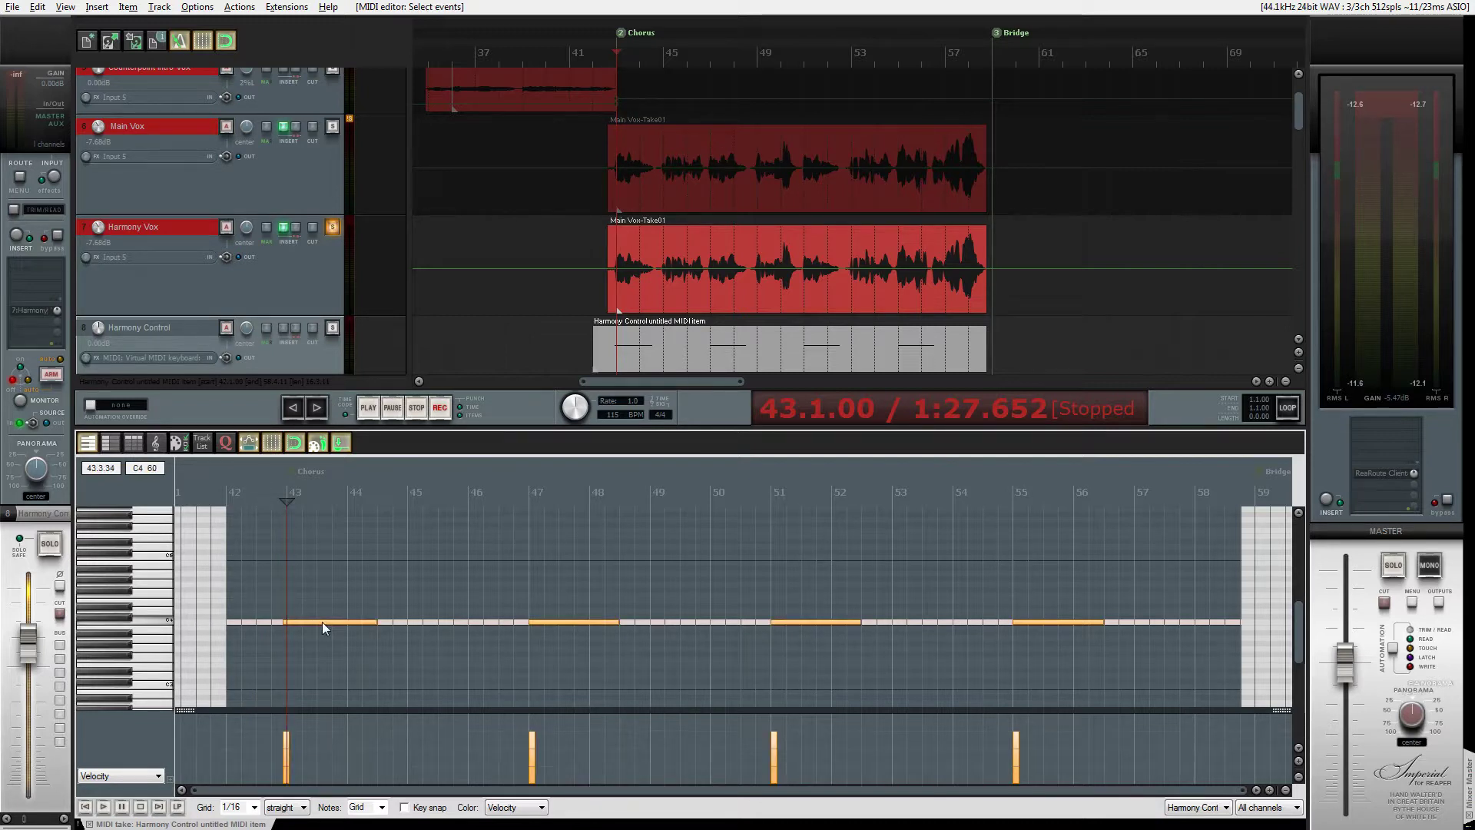
{"action": "left_click_drag", "start_coordinate": [321, 620], "coordinate": [325, 643]}
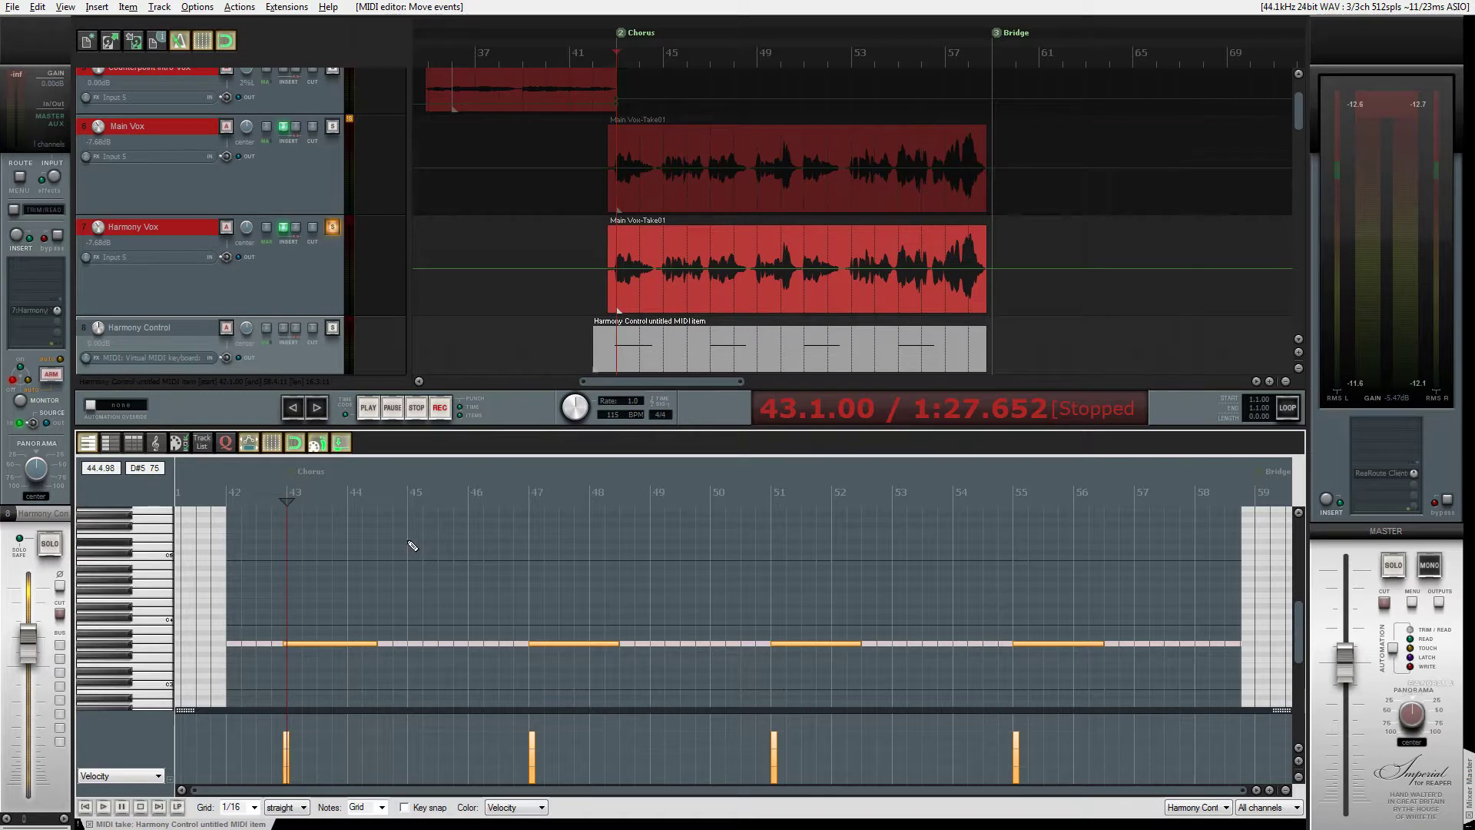
{"action": "key", "text": "space"}
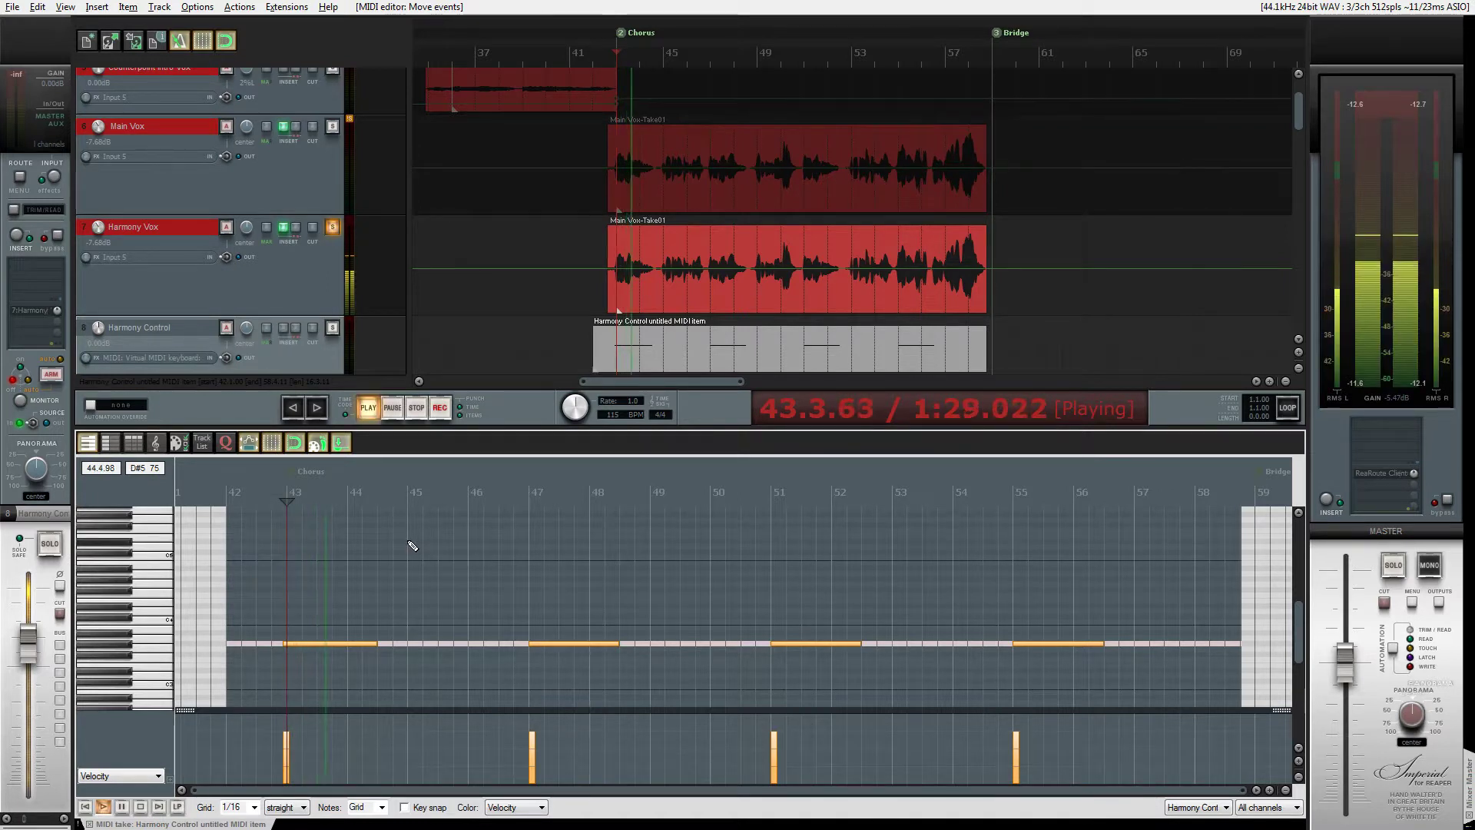
{"action": "key", "text": "space"}
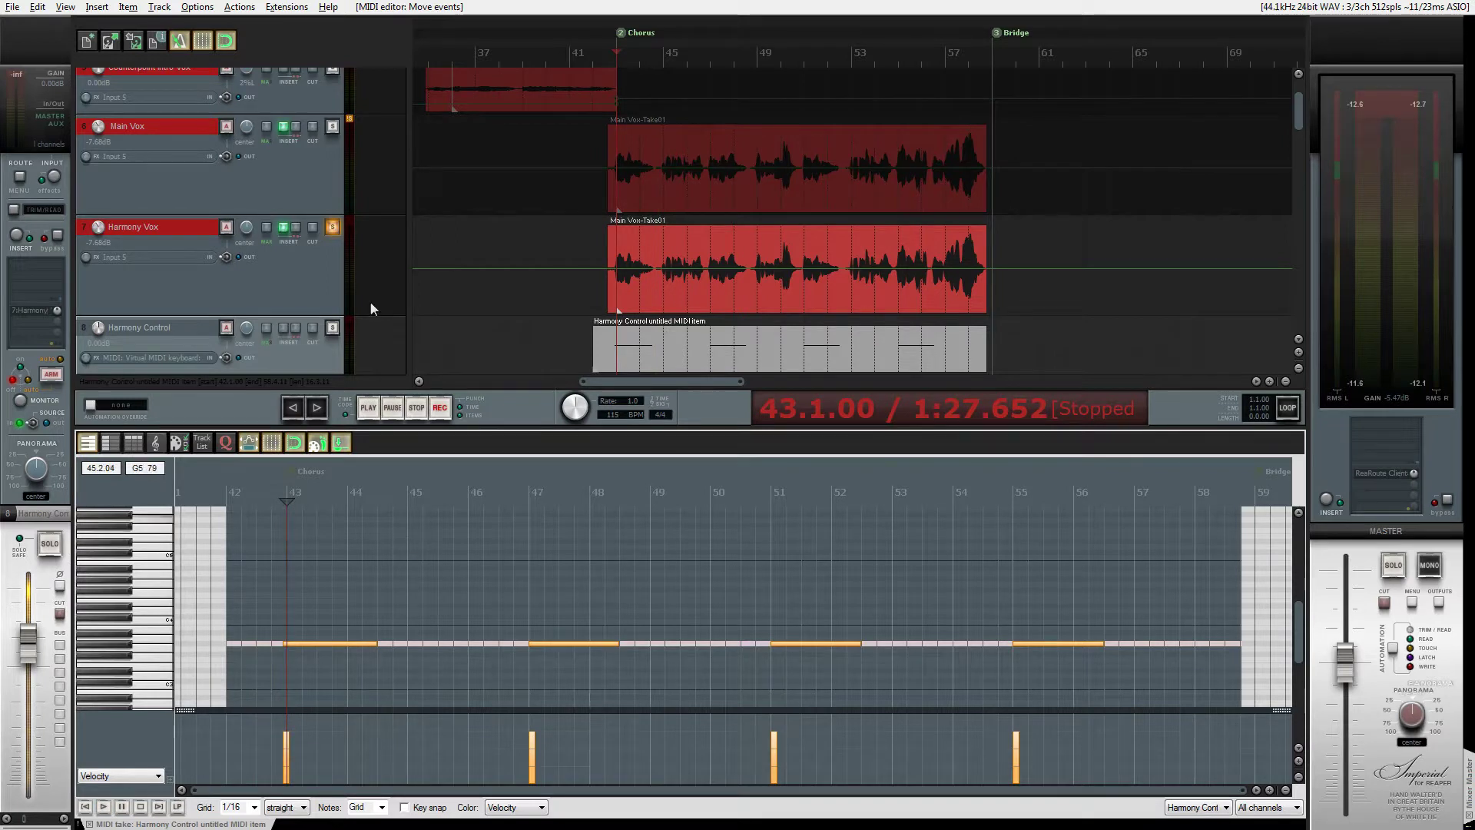
Solo Main Vox alongside Harmony Vox and play the chorus with both vocals.
{"action": "left_click", "coordinate": [334, 127]}
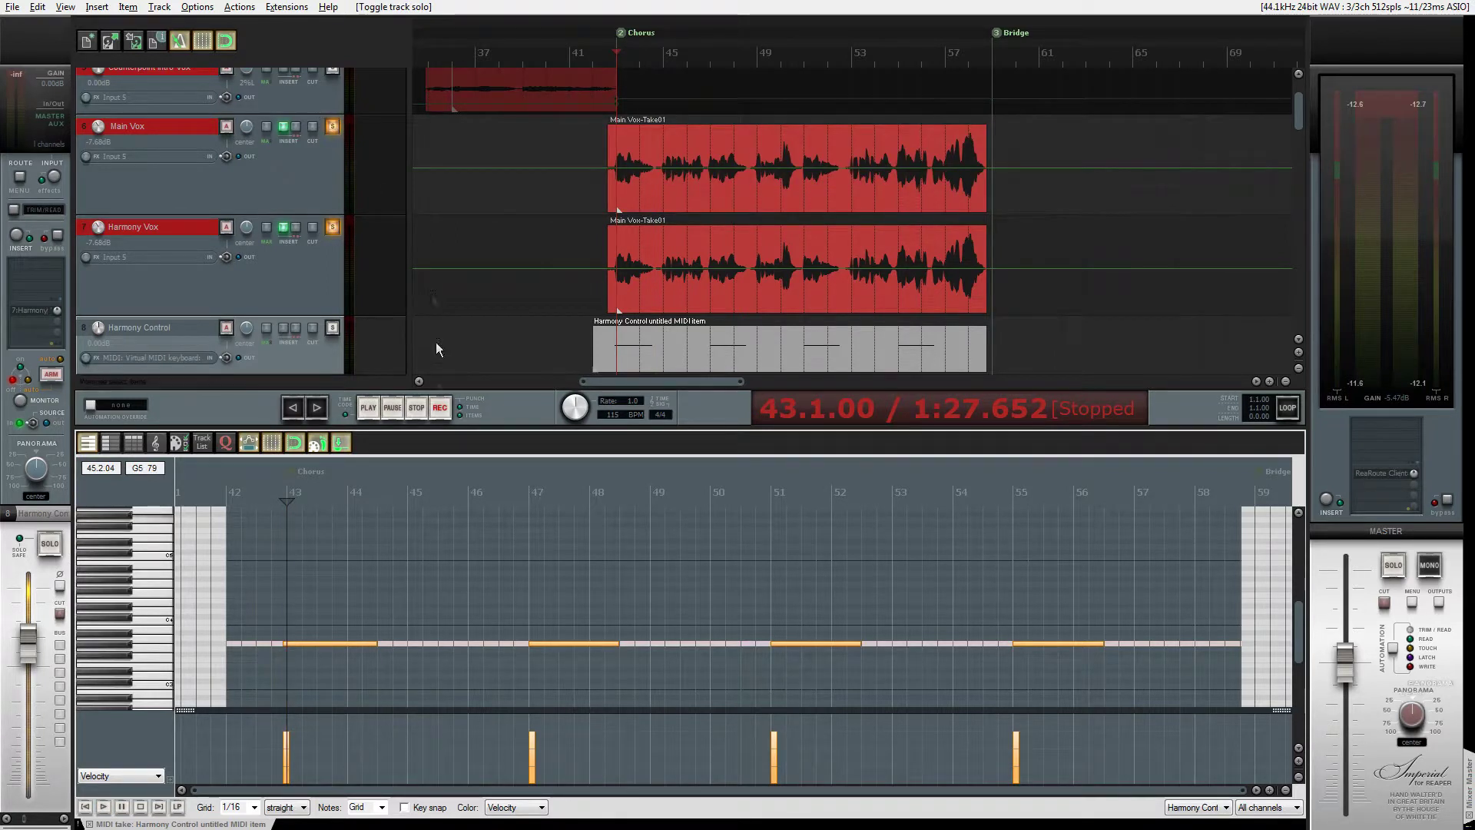
{"action": "key", "text": "space"}
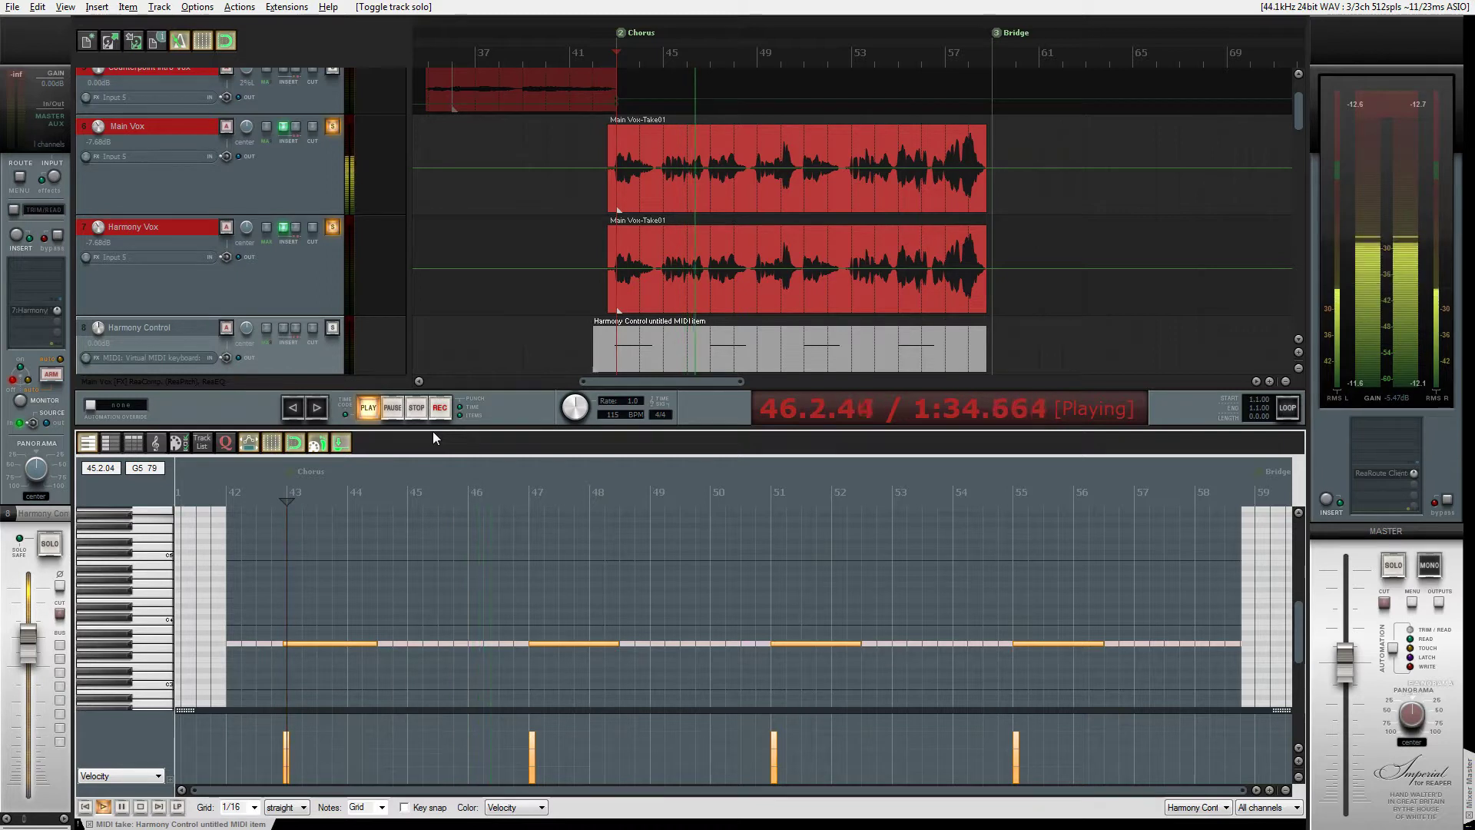
{"action": "key", "text": "space"}
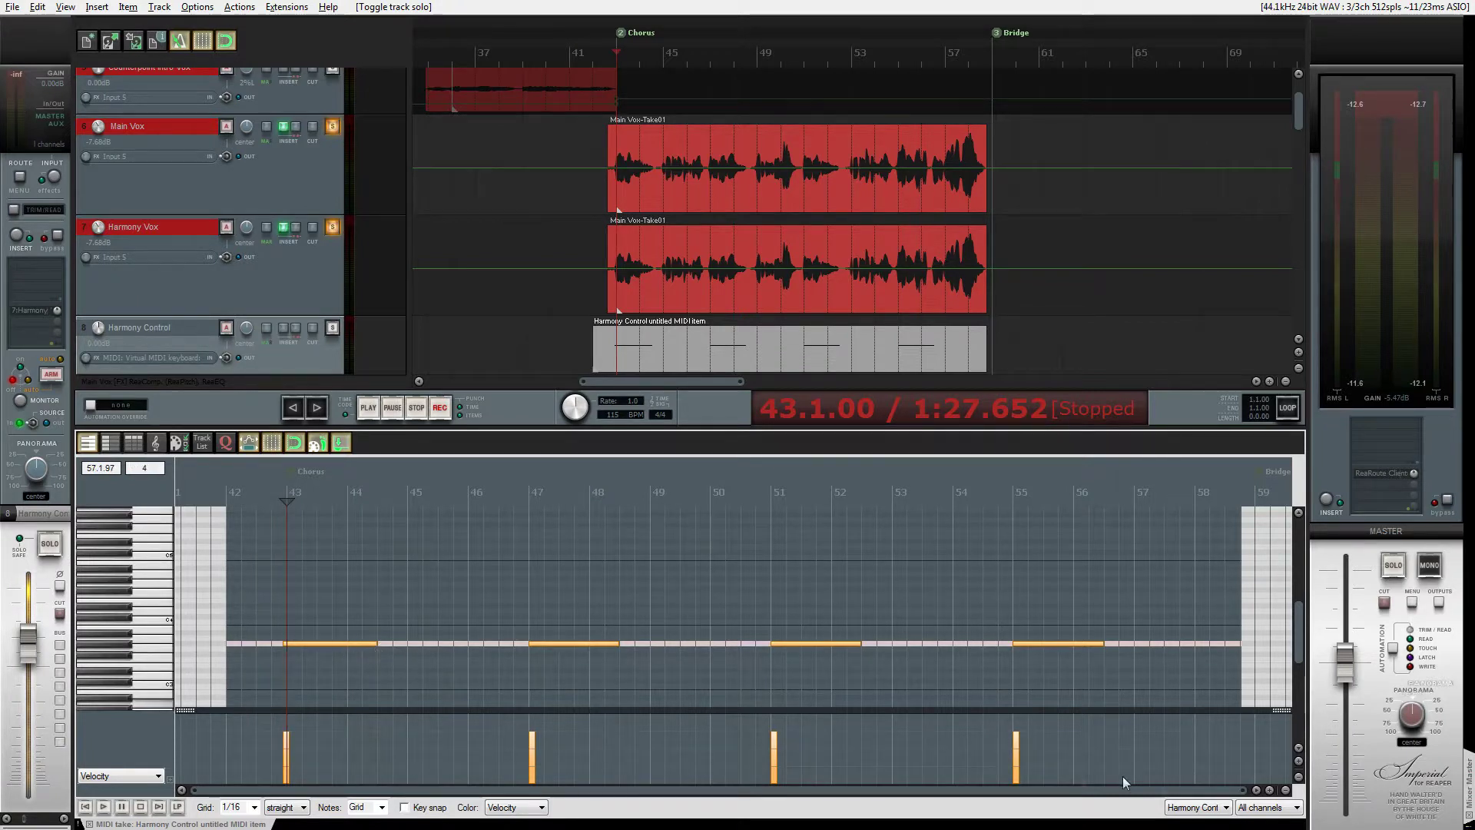
Shorten all four G#3 notes together so each ends midway through its first measure.
{"action": "left_click_drag", "start_coordinate": [1242, 789], "coordinate": [835, 813]}
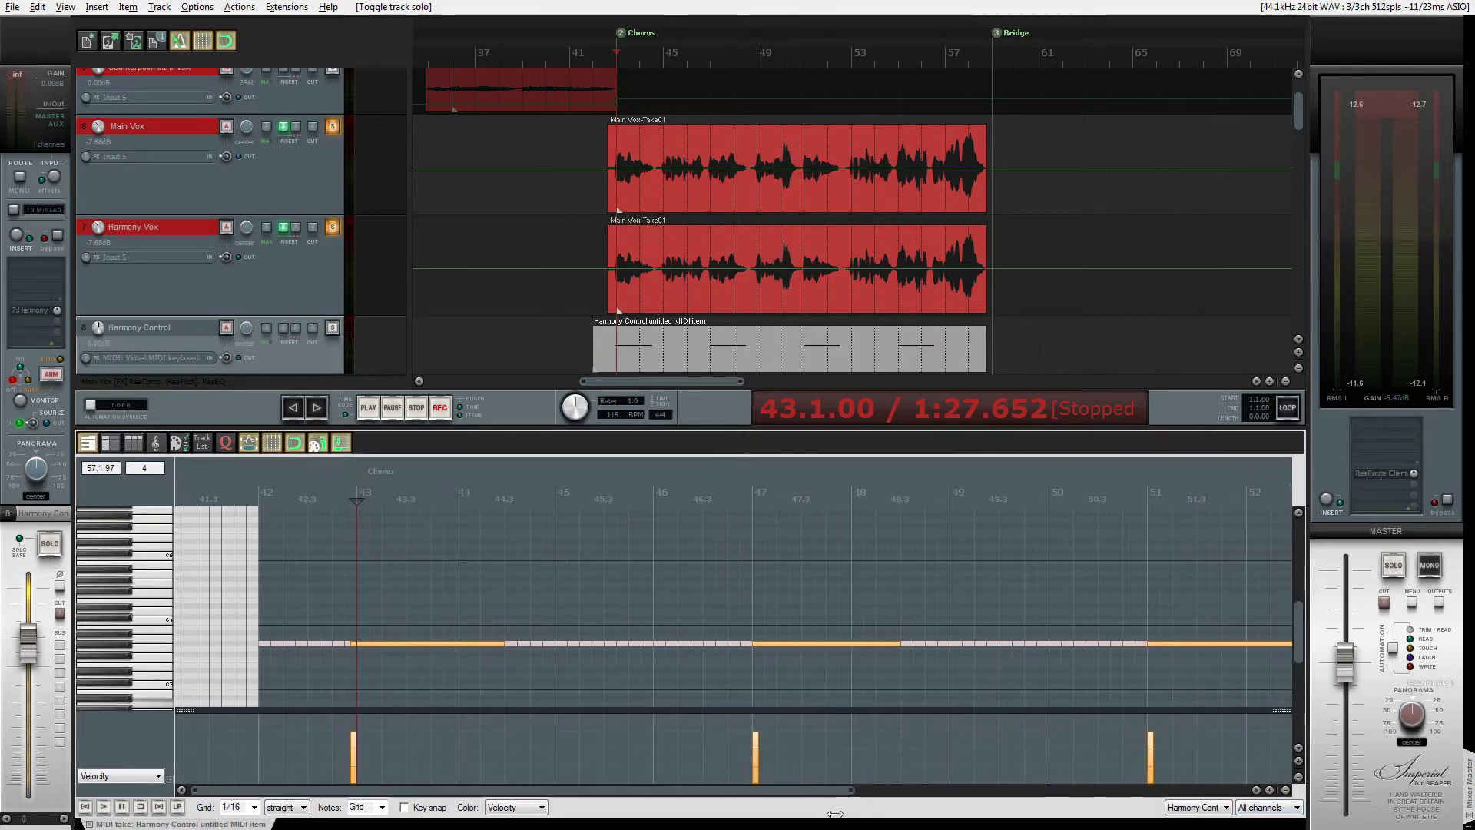
{"action": "left_click", "coordinate": [1298, 760]}
{"action": "left_click", "coordinate": [1298, 761]}
{"action": "left_click", "coordinate": [1298, 760]}
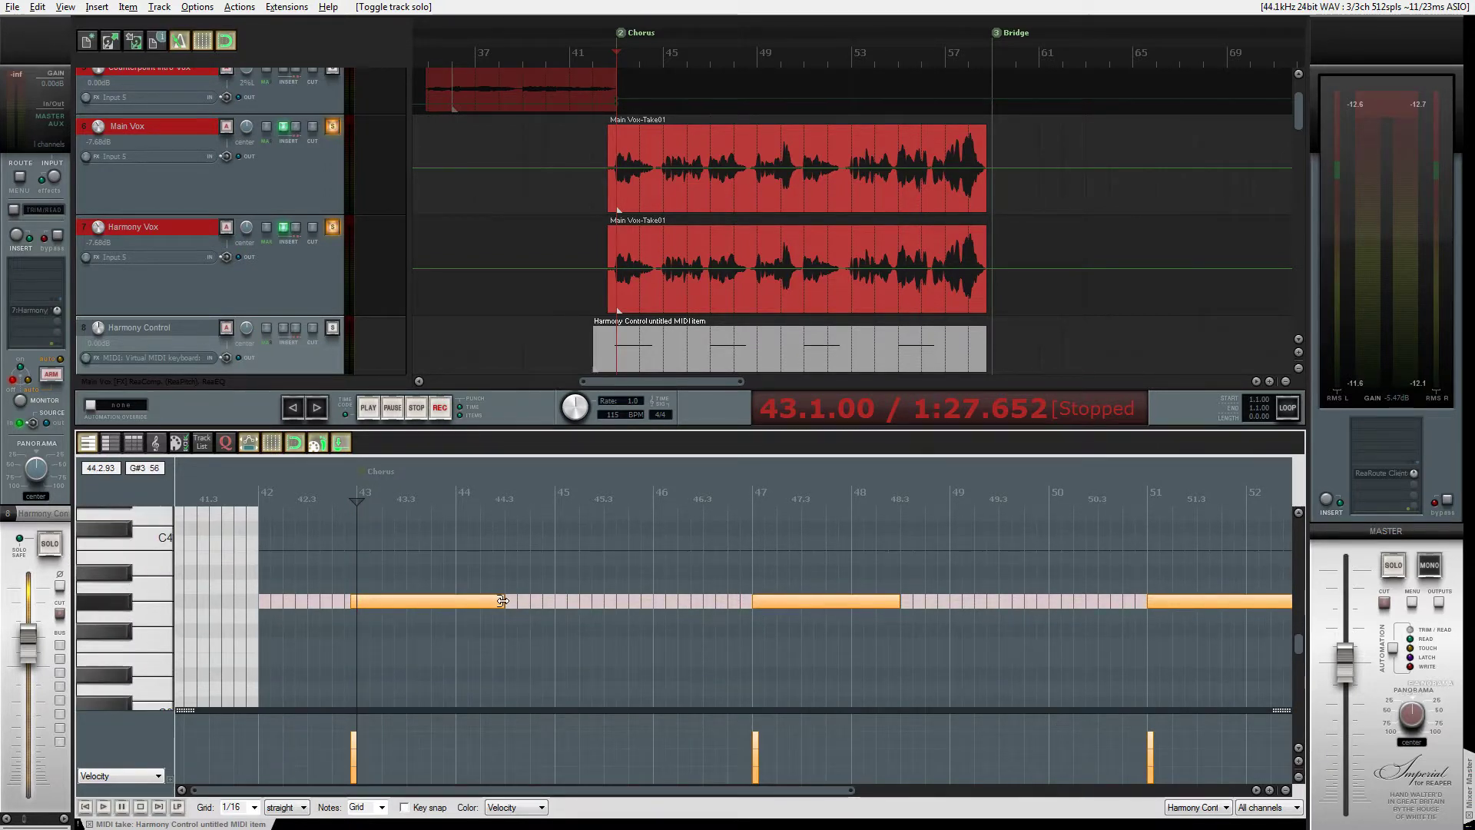
{"action": "left_click_drag", "start_coordinate": [502, 600], "coordinate": [404, 610]}
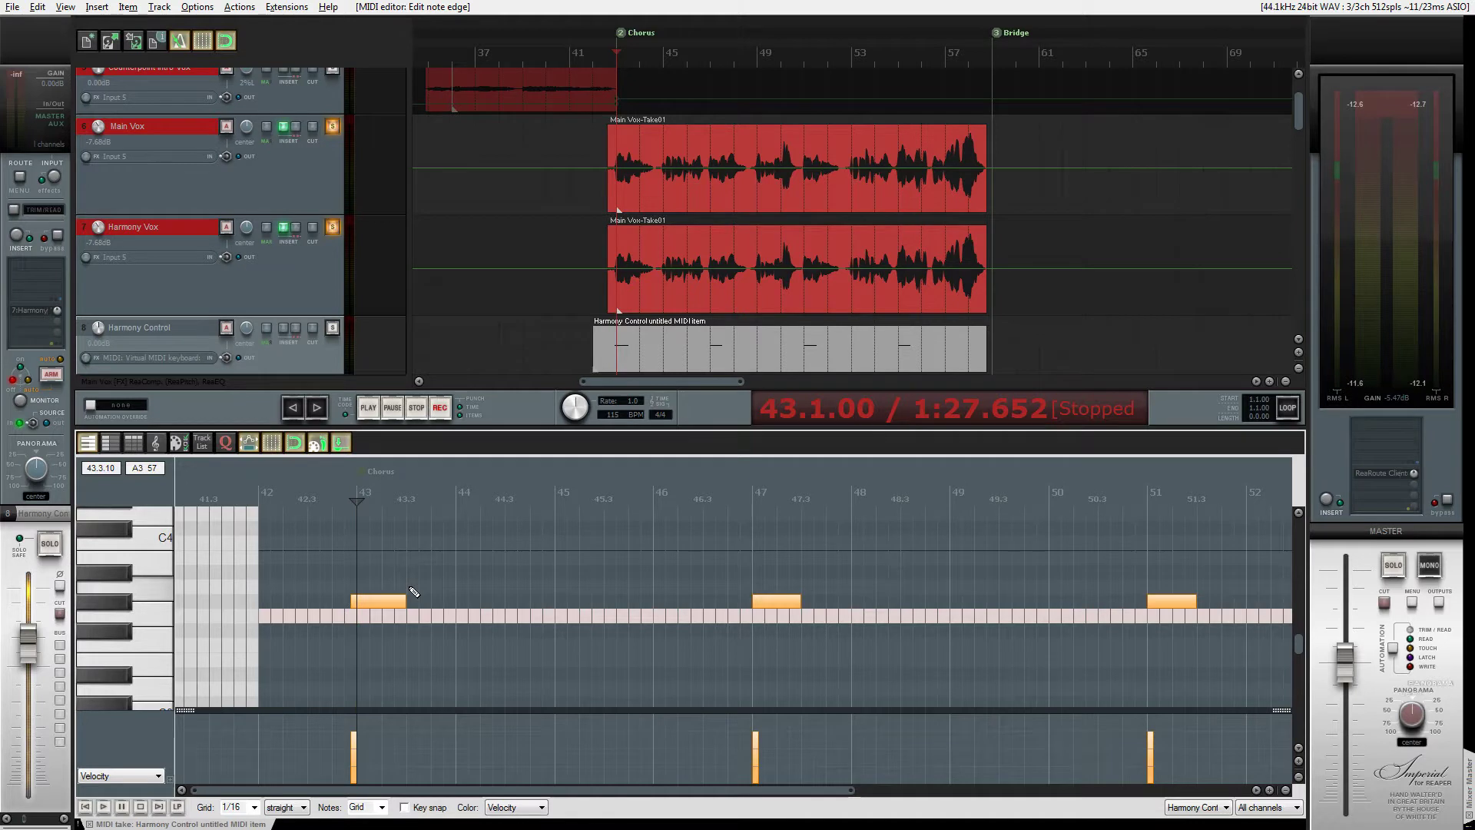
Insert an A3 note from midway through measure 43 to midway through measure 44, and play the phrase from just before the chorus.
{"action": "left_click_drag", "start_coordinate": [411, 587], "coordinate": [487, 592]}
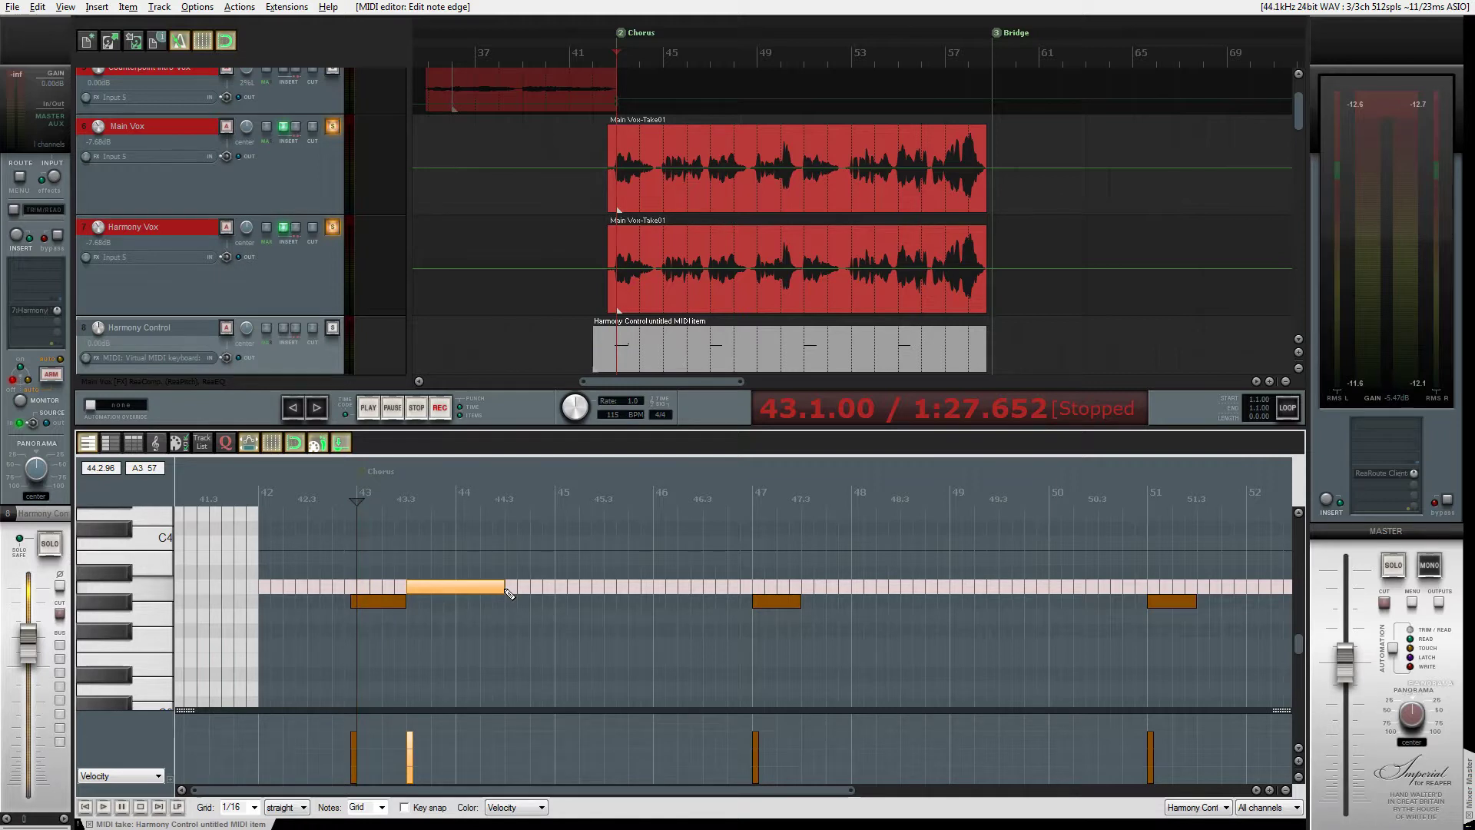
{"action": "left_click", "coordinate": [329, 491]}
{"action": "key", "text": "space"}
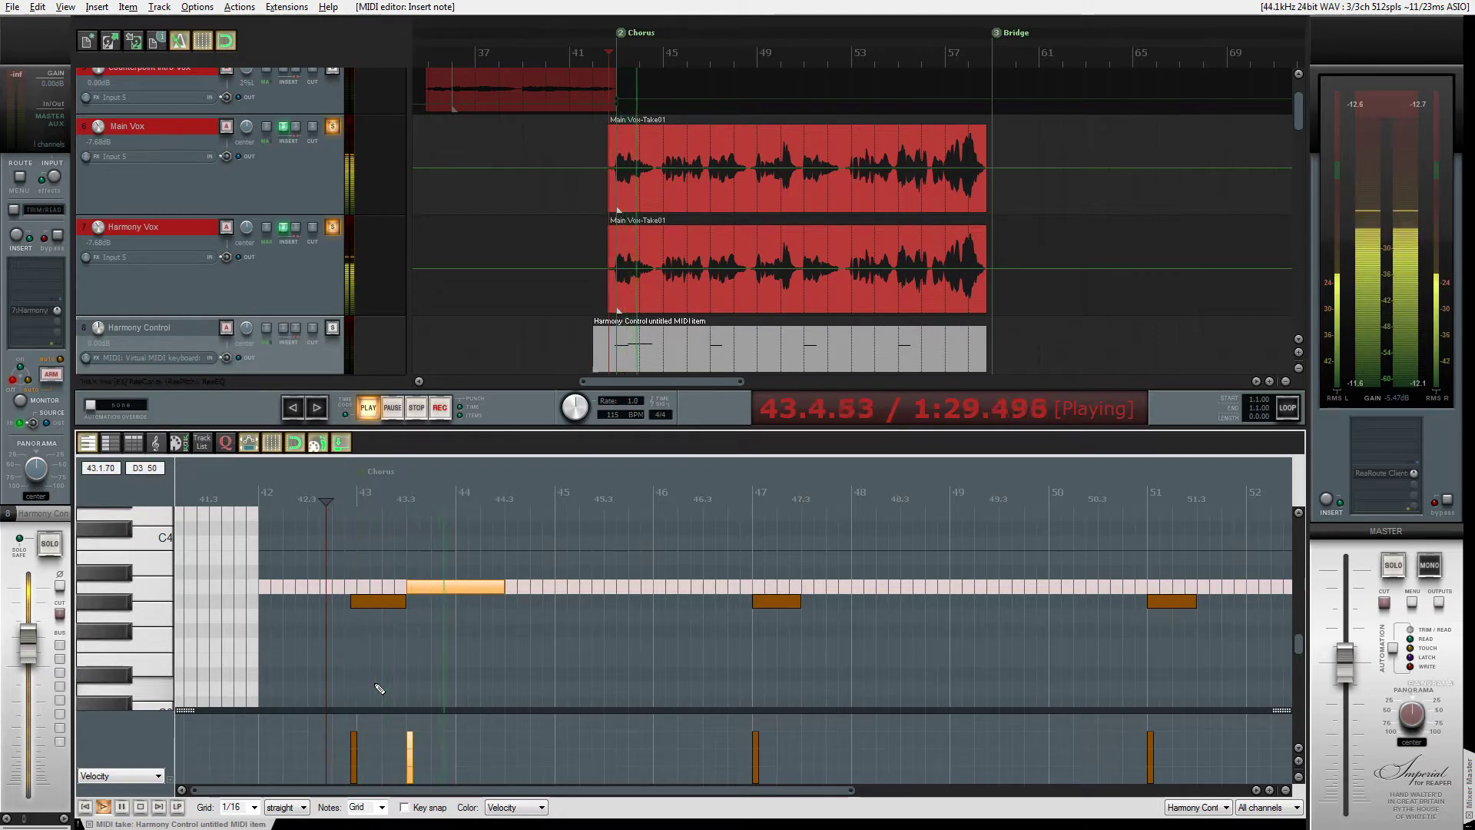
{"action": "key", "text": "space"}
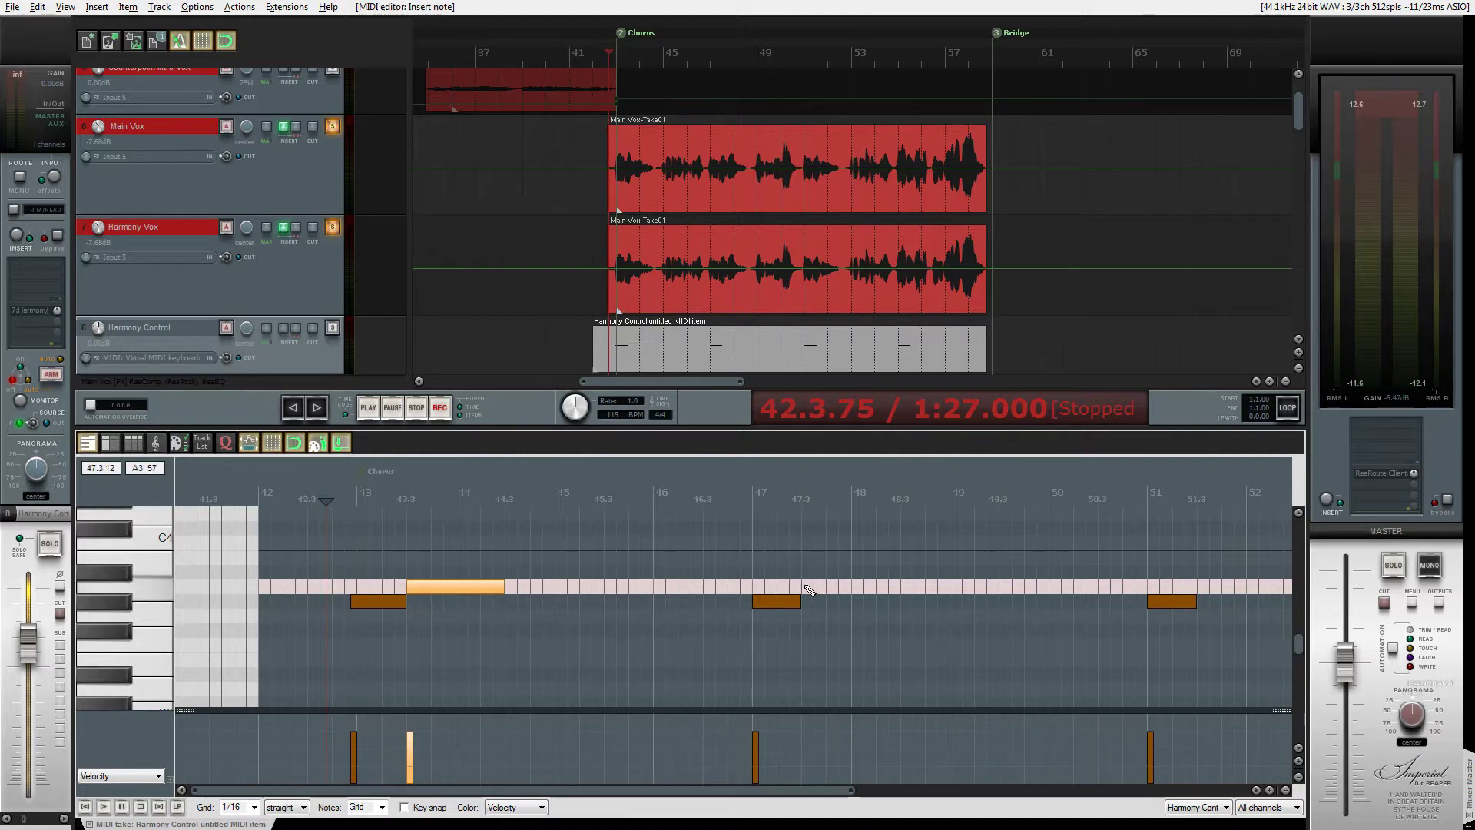
Insert A3 notes directly after the G#3 notes at measures 47, 51 and 55, each about one measure long.
{"action": "left_click_drag", "start_coordinate": [807, 589], "coordinate": [879, 589]}
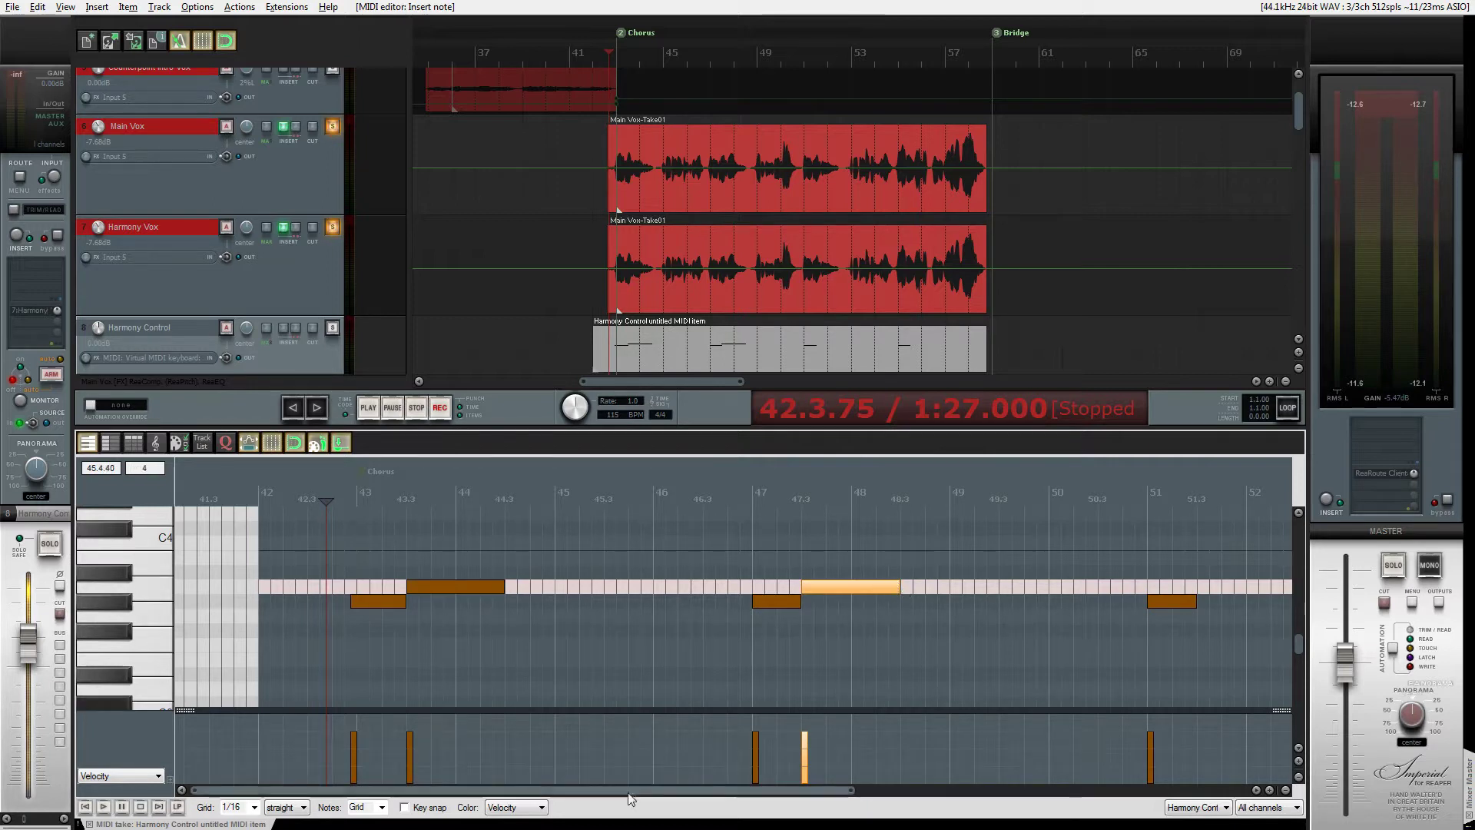
{"action": "left_click_drag", "start_coordinate": [662, 790], "coordinate": [885, 790]}
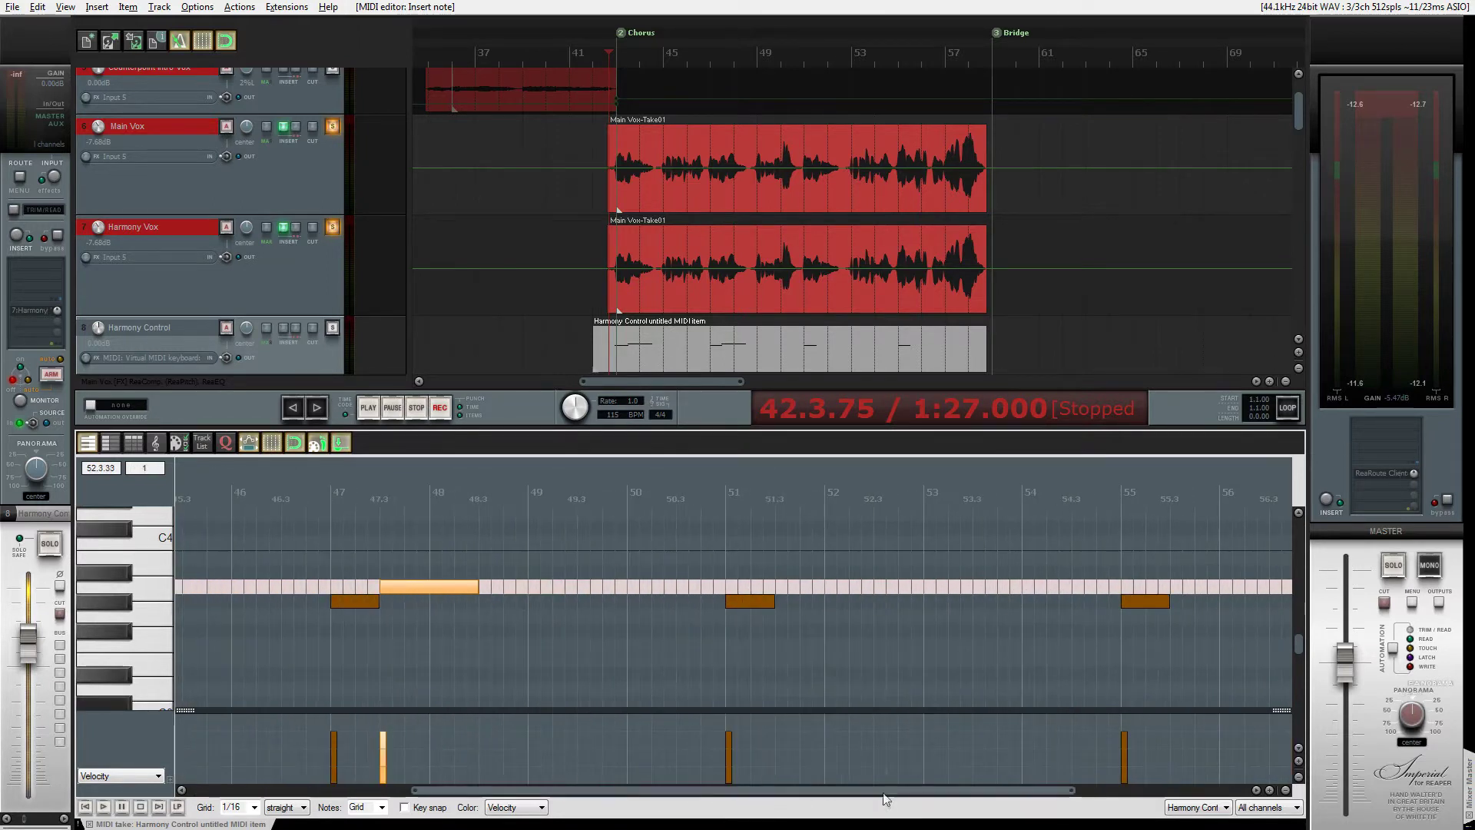
{"action": "left_click_drag", "start_coordinate": [783, 590], "coordinate": [821, 592]}
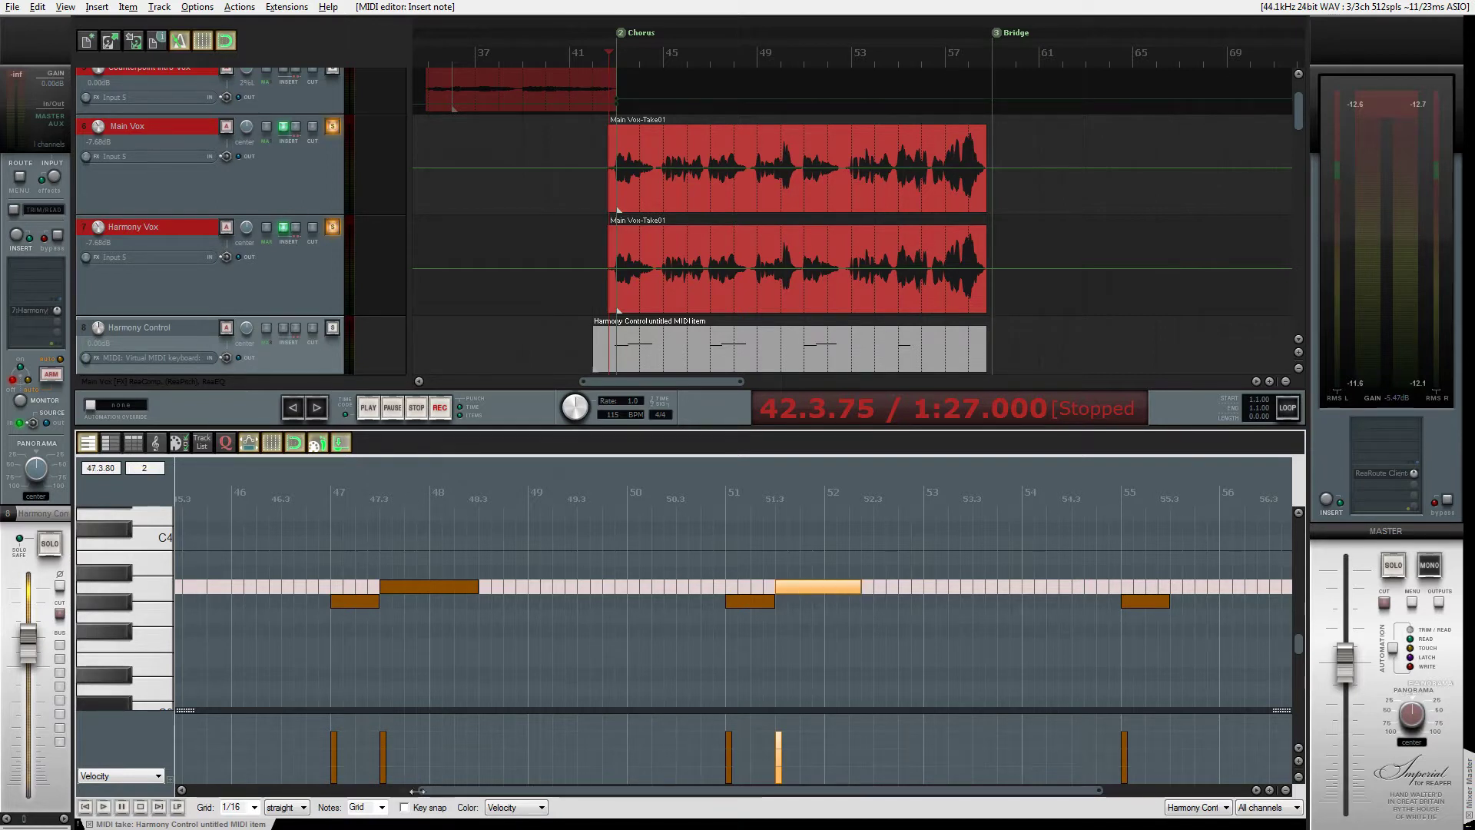
{"action": "left_click_drag", "start_coordinate": [559, 789], "coordinate": [667, 789]}
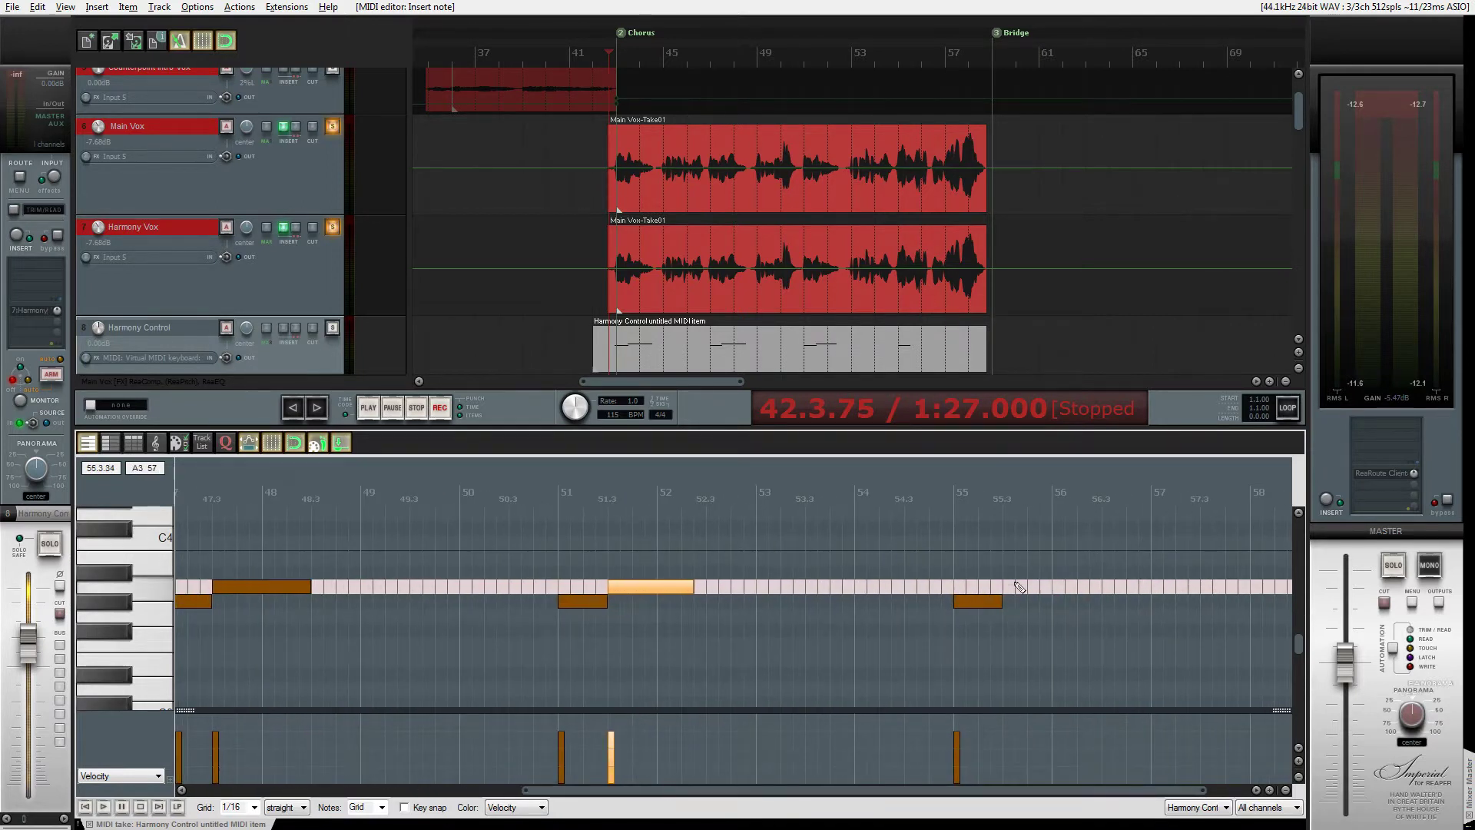
{"action": "left_click_drag", "start_coordinate": [1009, 592], "coordinate": [1091, 594]}
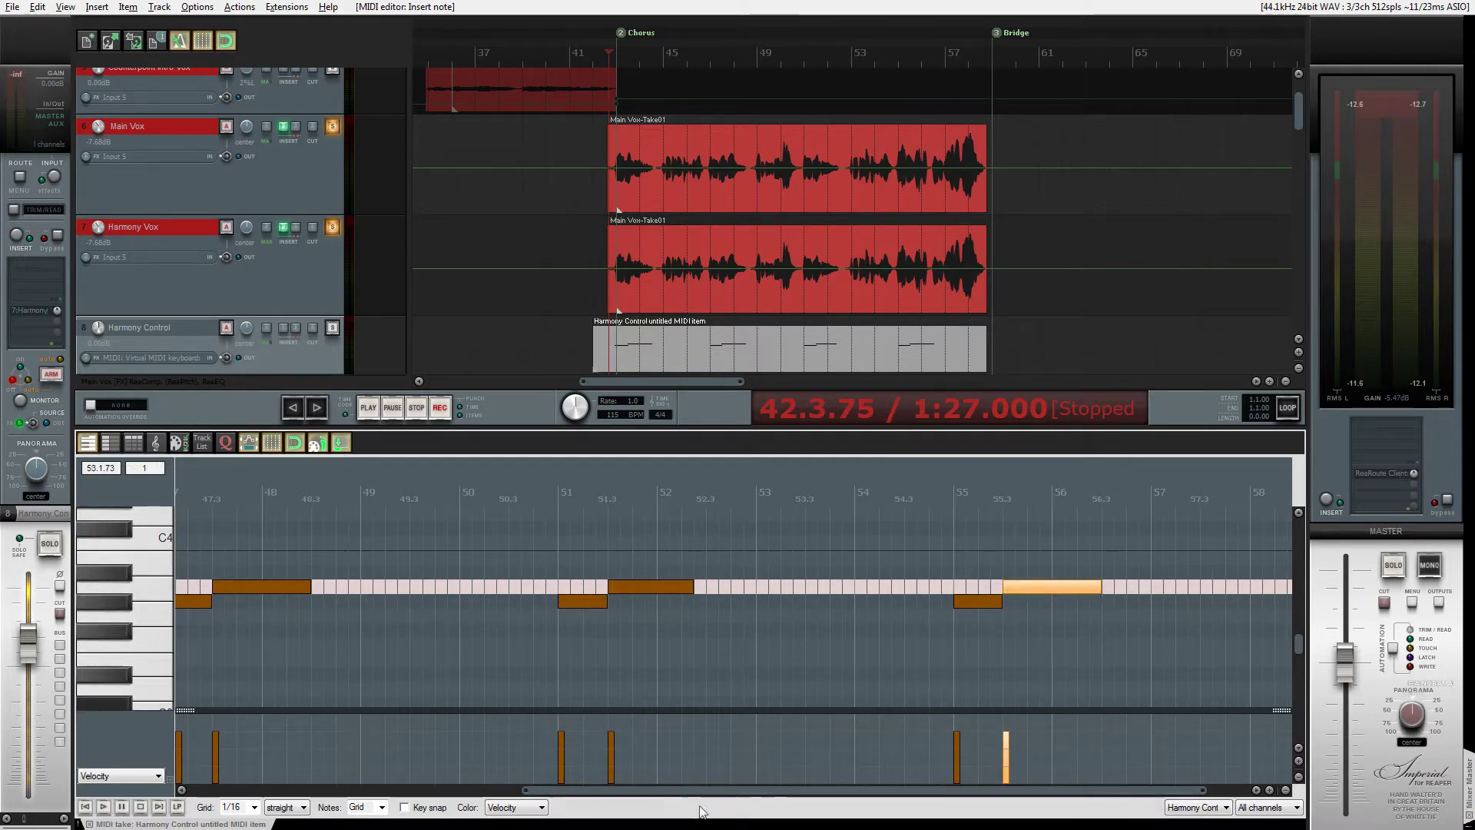
Play the chorus to check the two-note harmony pattern against the main vocal.
{"action": "left_click_drag", "start_coordinate": [746, 788], "coordinate": [466, 785]}
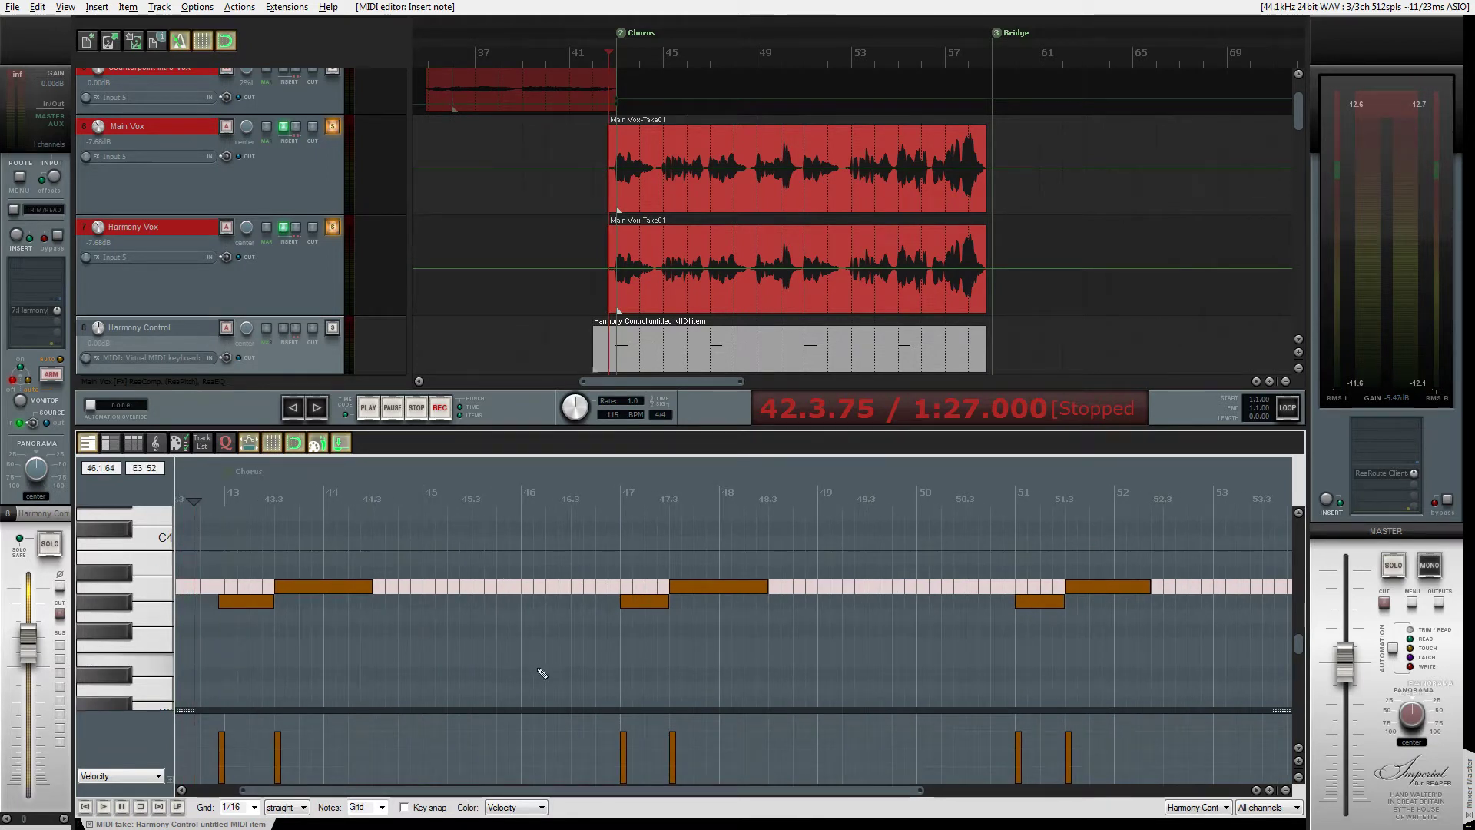
{"action": "key", "text": "space"}
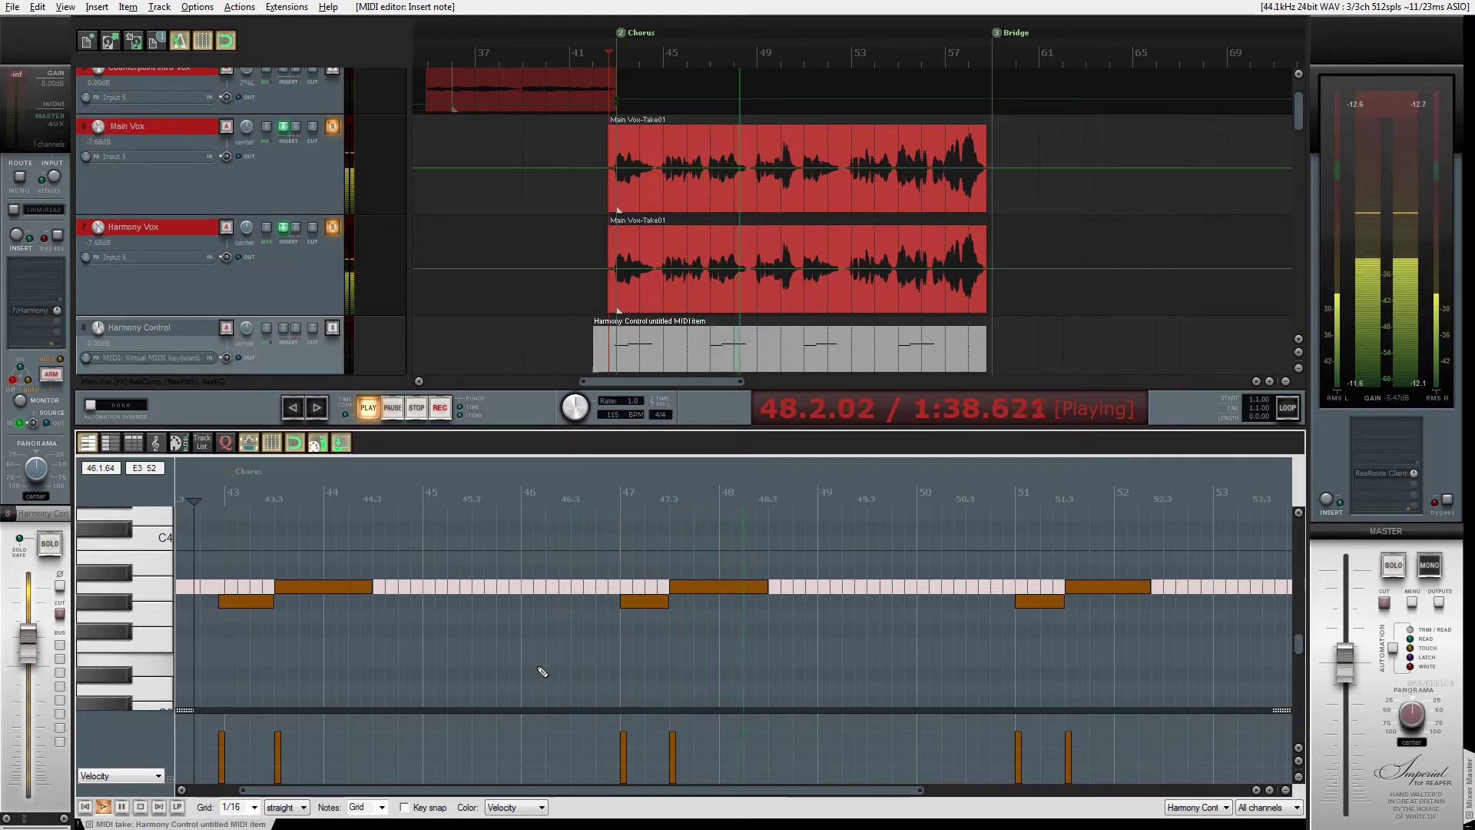
{"action": "left_click_drag", "start_coordinate": [768, 795], "coordinate": [1059, 804]}
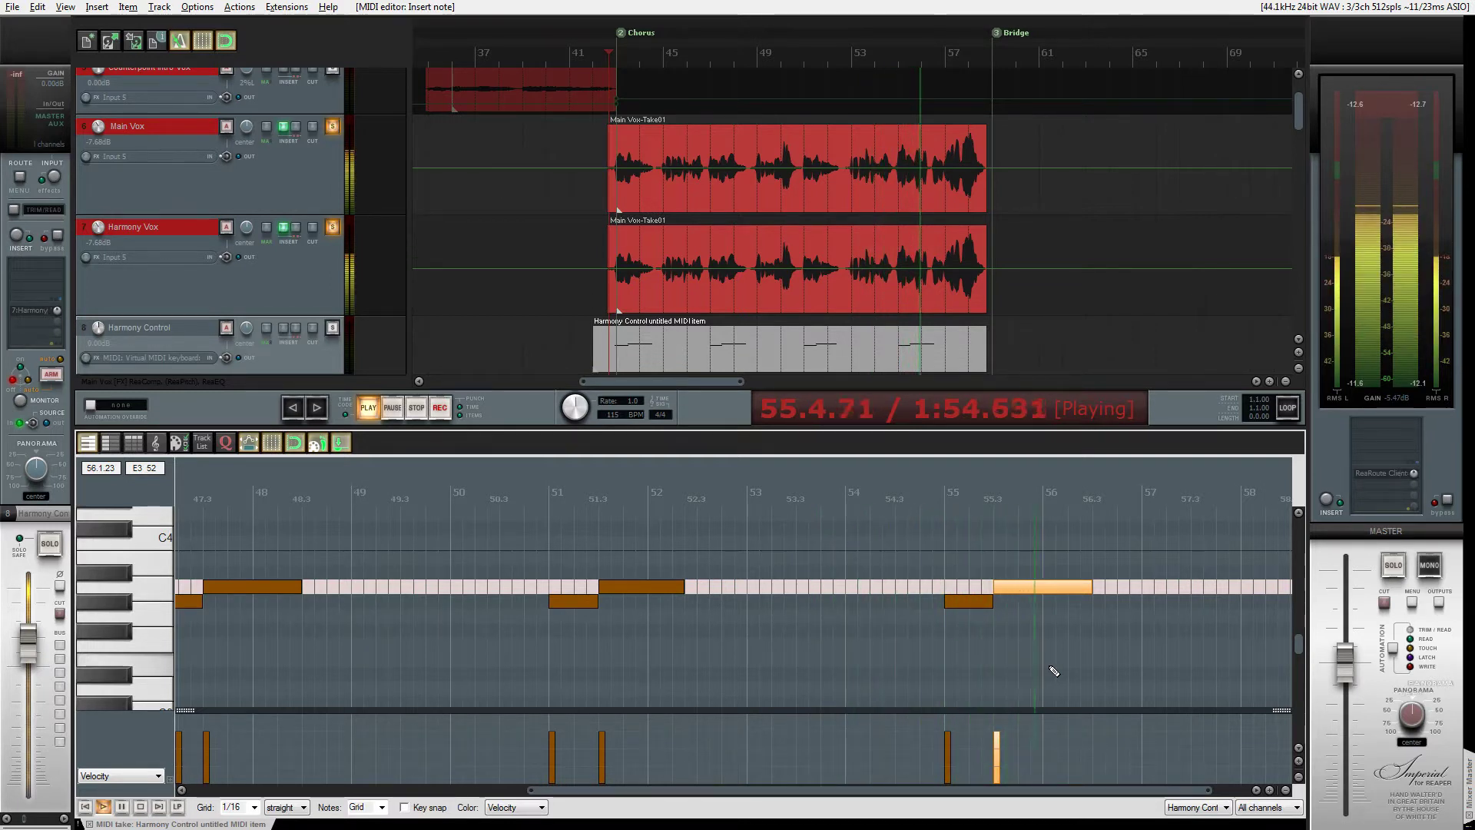
End measure 55's G#3 at 55.2.50, fit the A3 from there to 55.4, add a G#3 to 56.3, and play the phrase.
{"action": "key", "text": "space"}
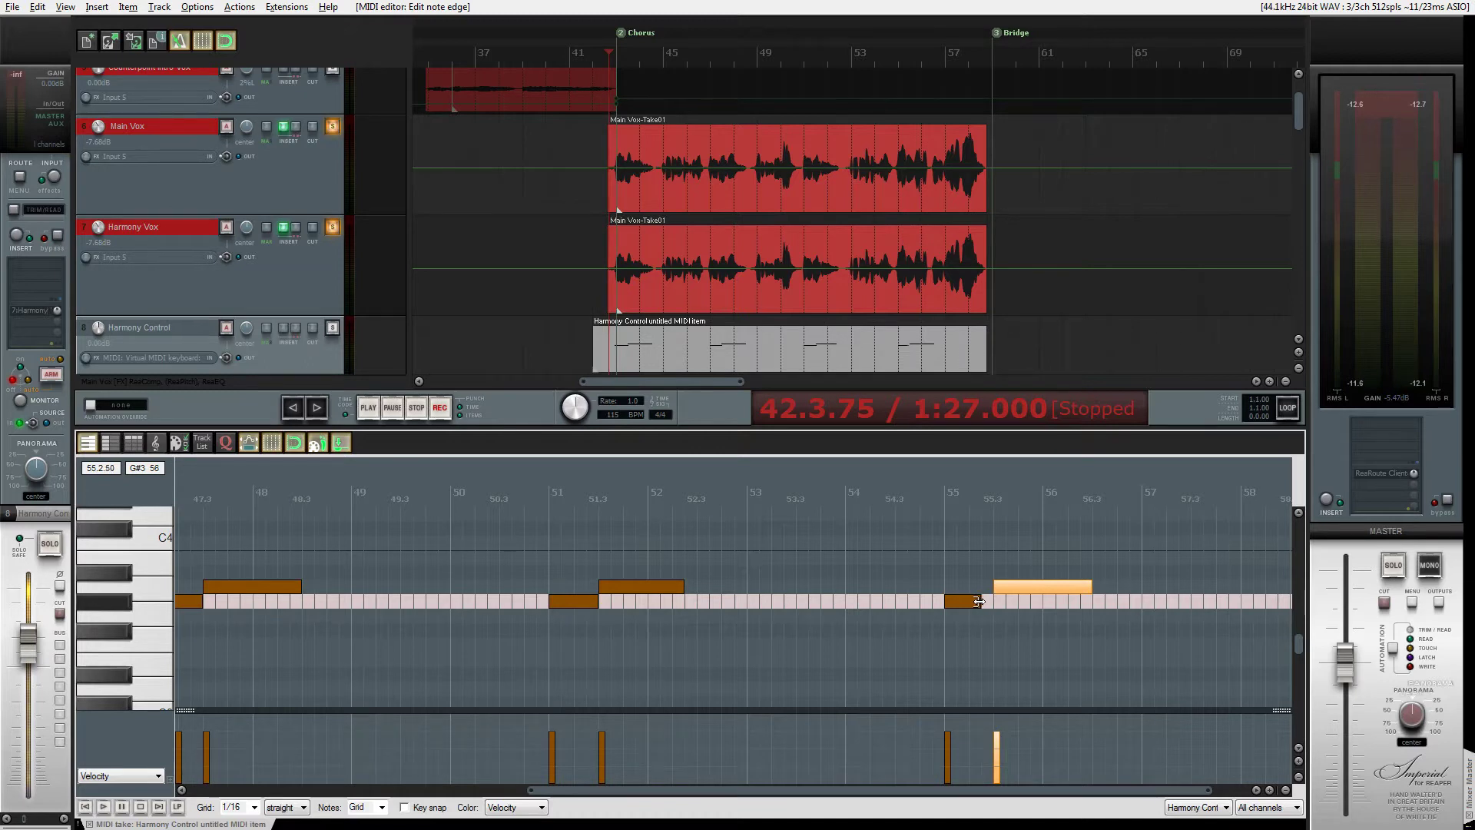
{"action": "mouse_move", "coordinate": [1027, 585]}
{"action": "left_mouse_down"}
{"action": "mouse_move", "coordinate": [1011, 584]}
{"action": "mouse_move", "coordinate": [1034, 595]}
{"action": "left_mouse_up"}
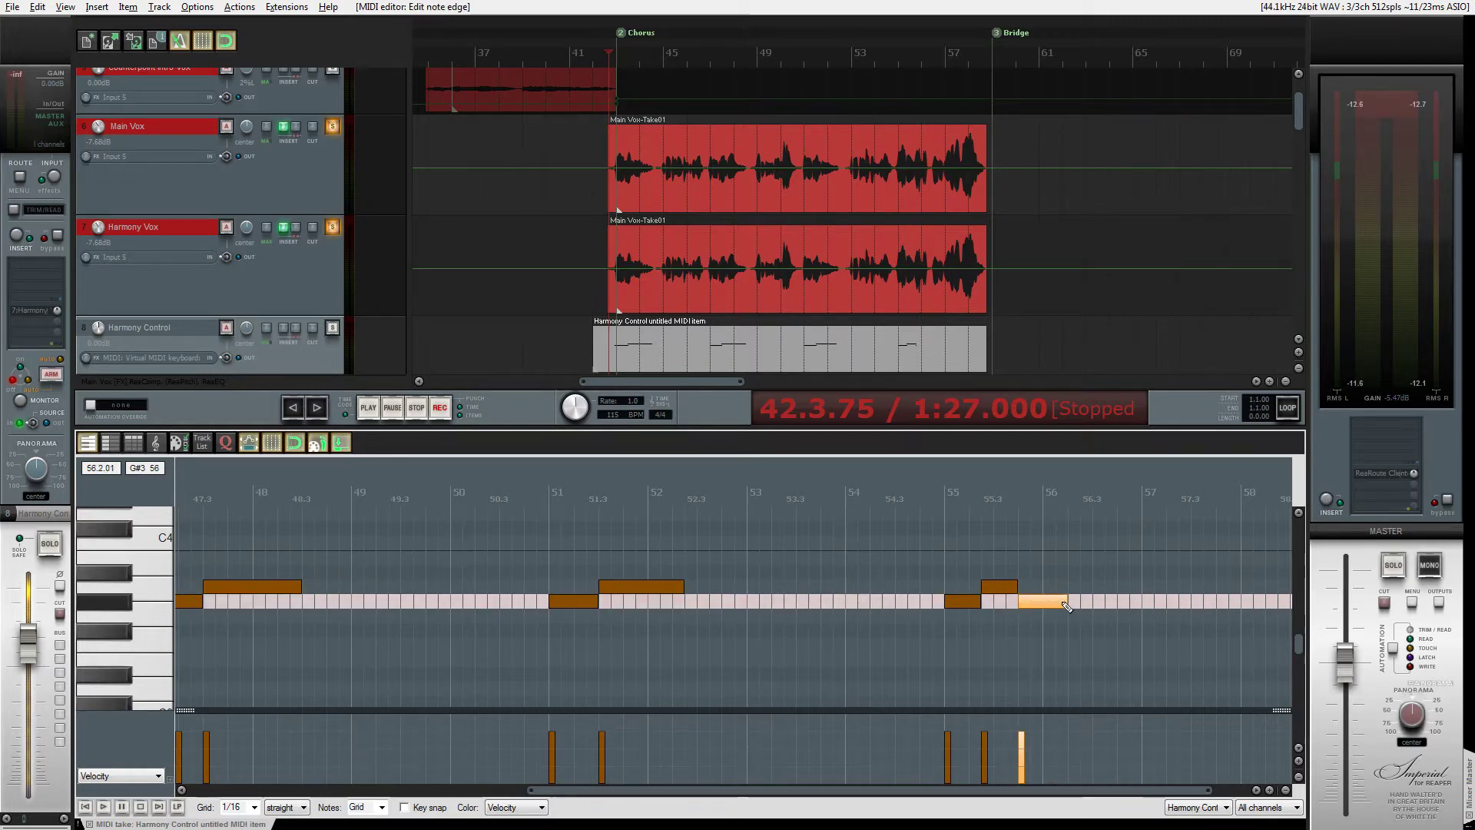
{"action": "left_click", "coordinate": [912, 499]}
{"action": "key", "text": "space"}
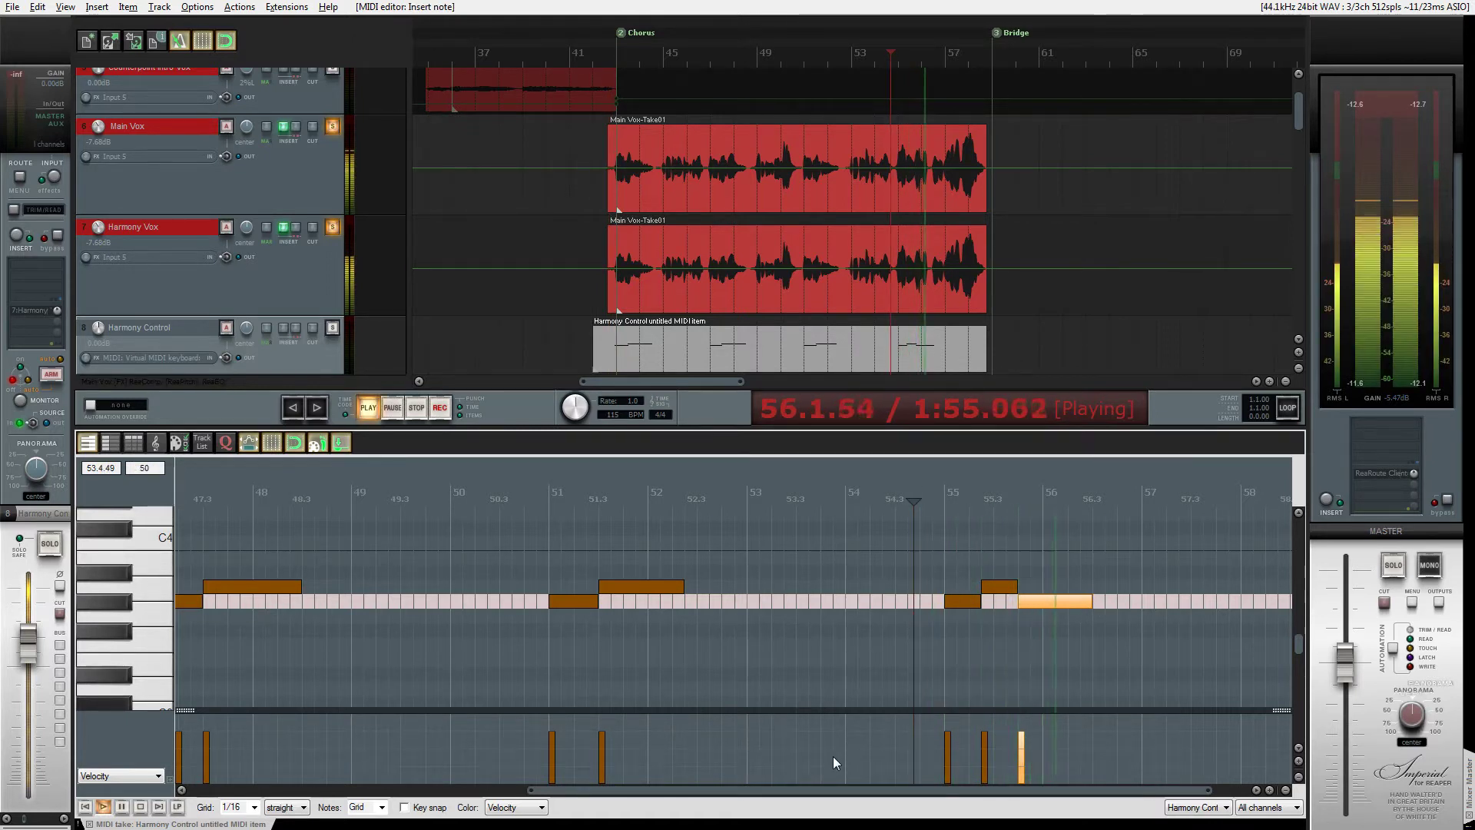
{"action": "key", "text": "space"}
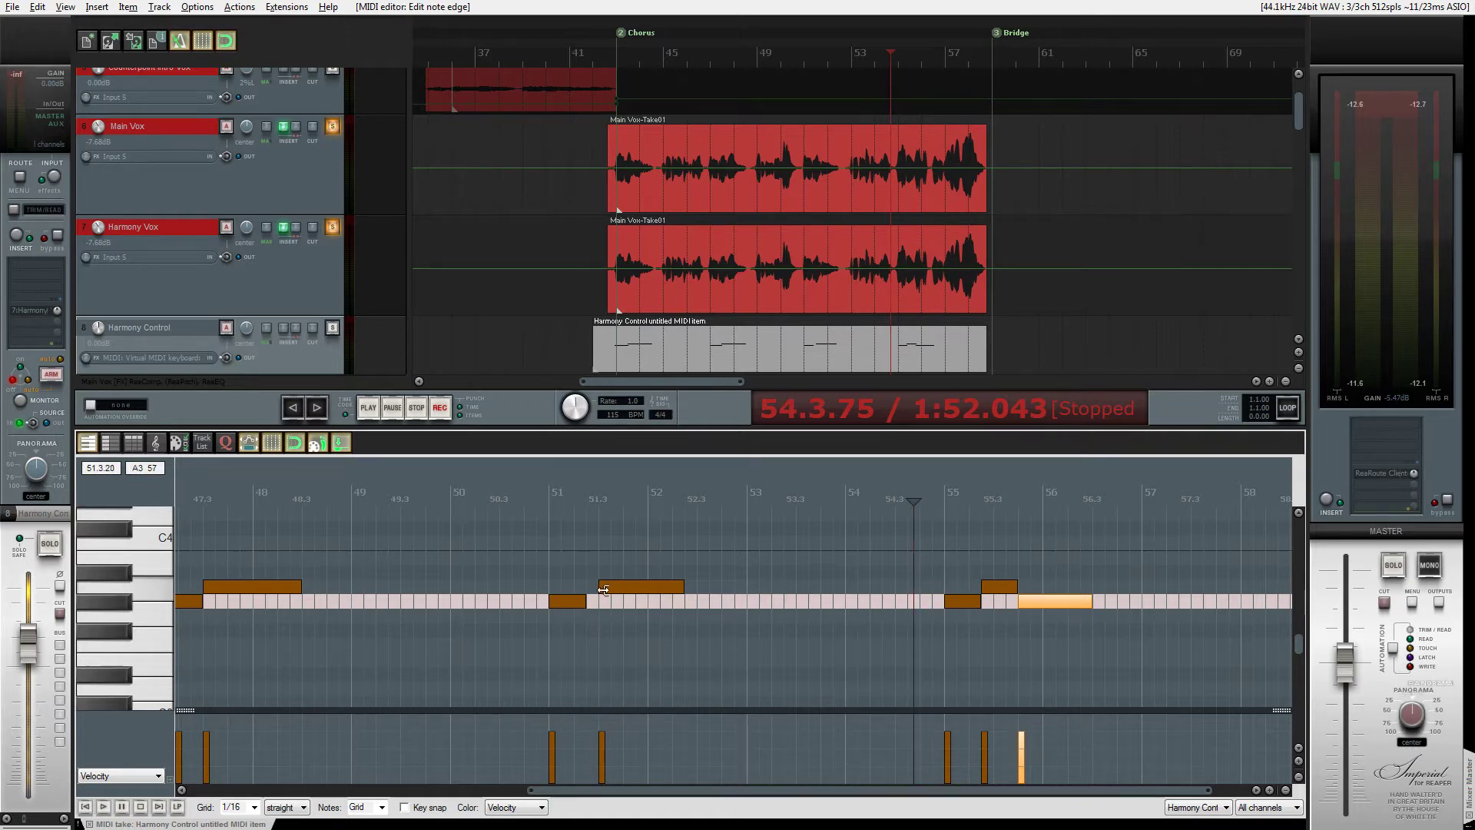
Shorten the G#3 notes at measures 51, 47 and 43 by a sixteenth and extend the following A3 notes back to meet them.
{"action": "left_click_drag", "start_coordinate": [600, 588], "coordinate": [588, 589]}
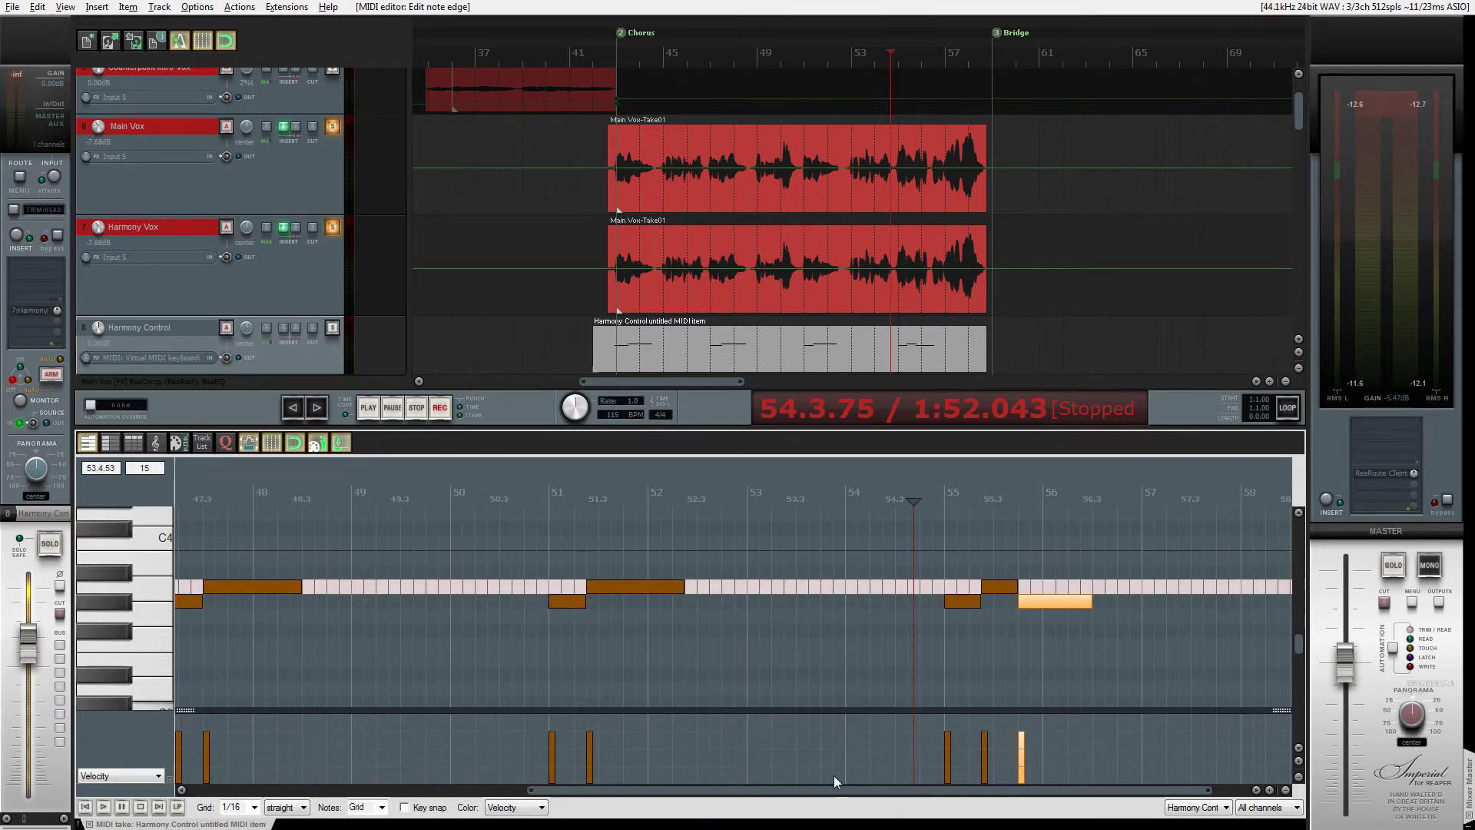
{"action": "left_click_drag", "start_coordinate": [825, 788], "coordinate": [603, 803]}
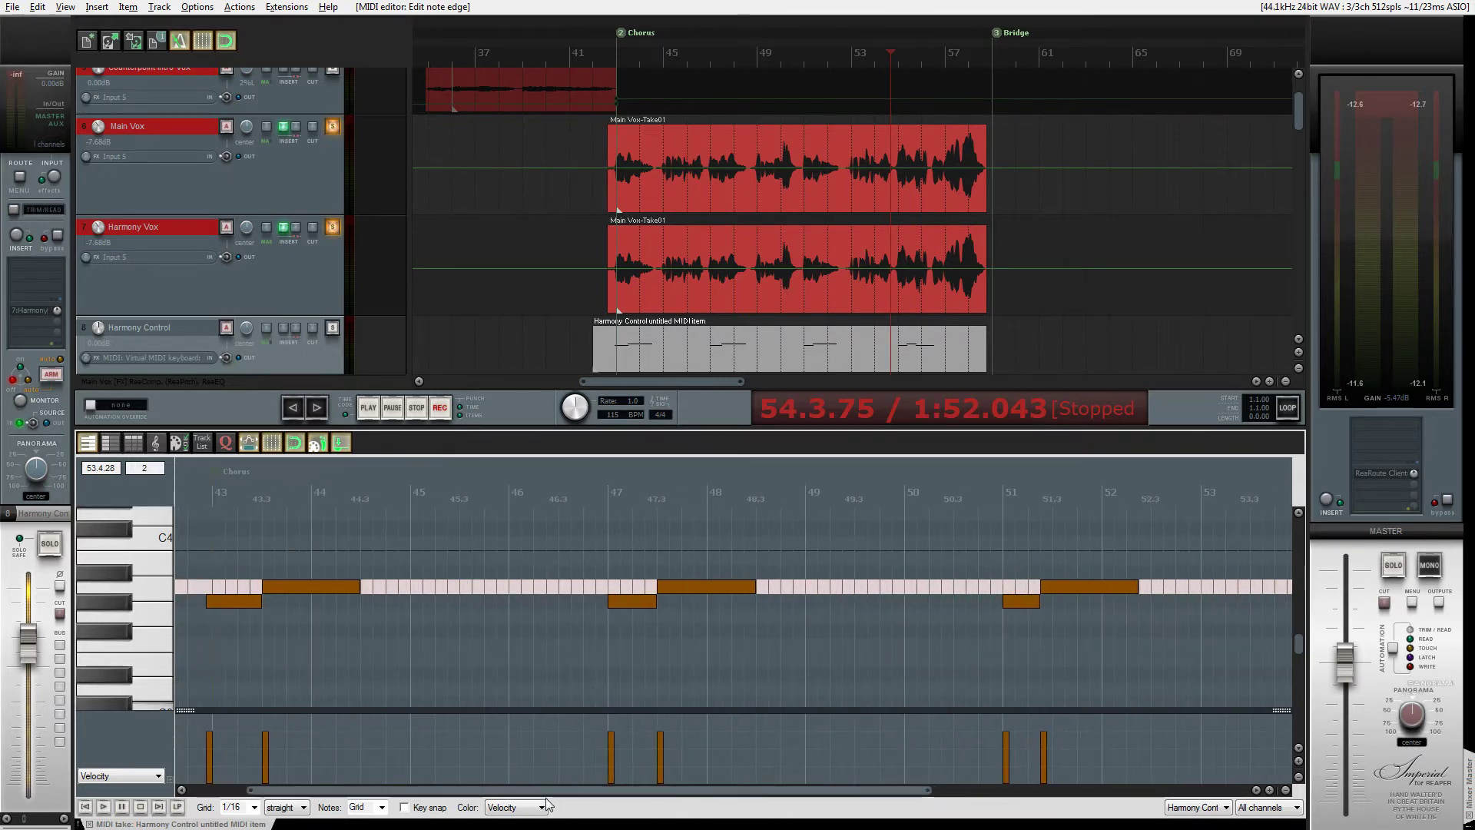
{"action": "left_click_drag", "start_coordinate": [654, 603], "coordinate": [648, 604]}
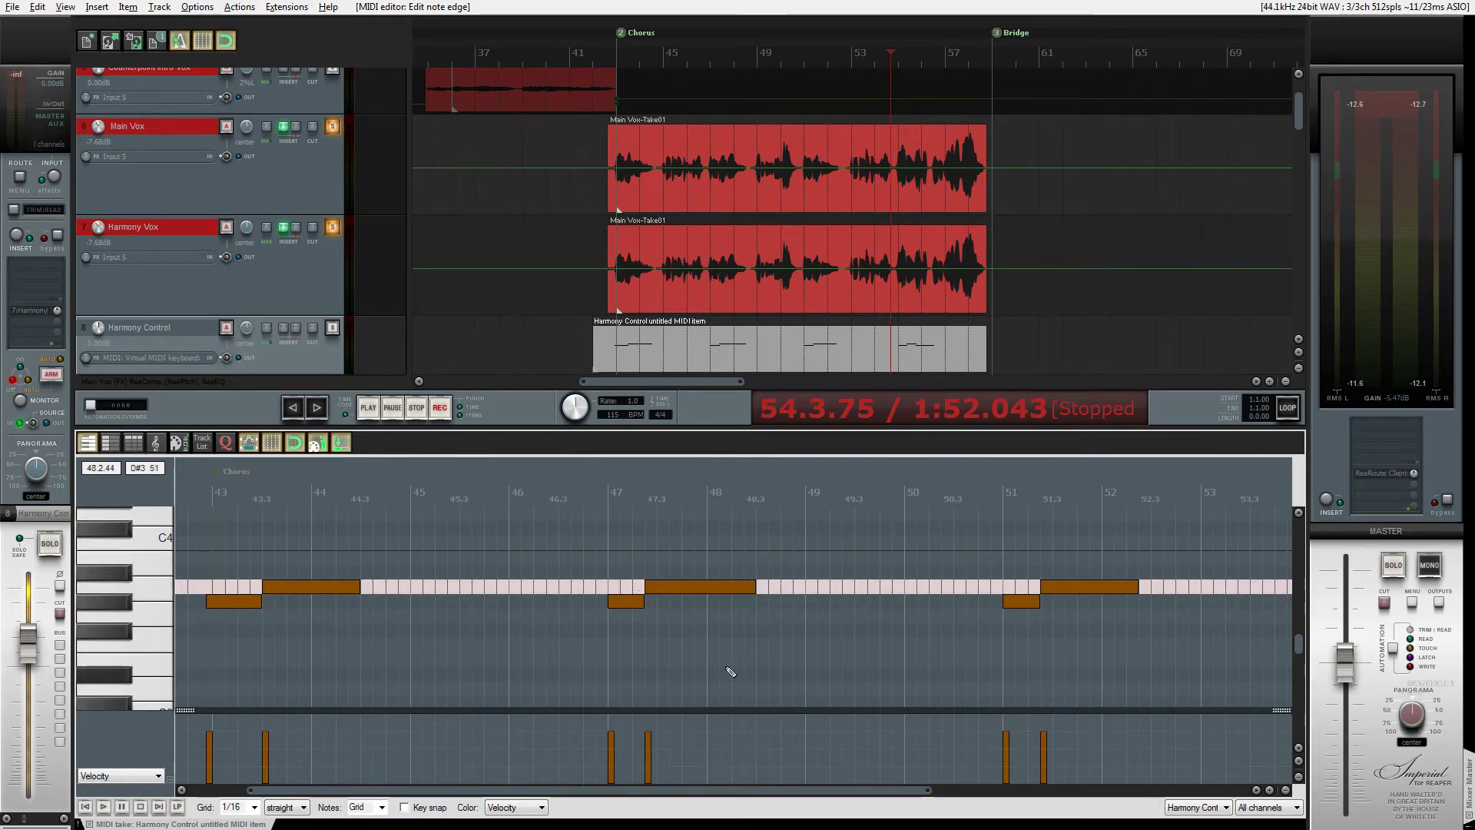
{"action": "left_click_drag", "start_coordinate": [811, 791], "coordinate": [631, 802]}
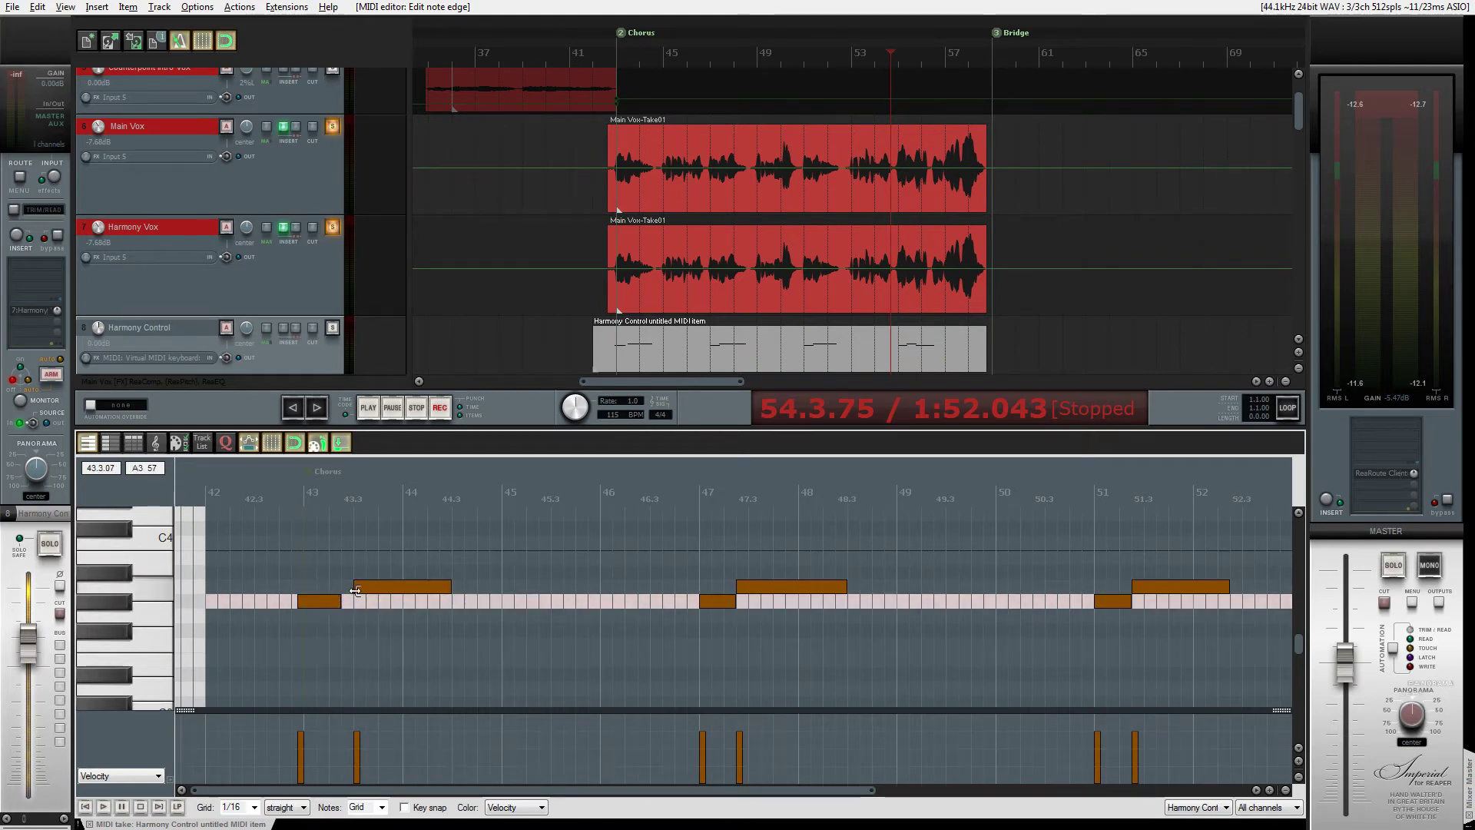
{"action": "left_click_drag", "start_coordinate": [355, 588], "coordinate": [350, 589]}
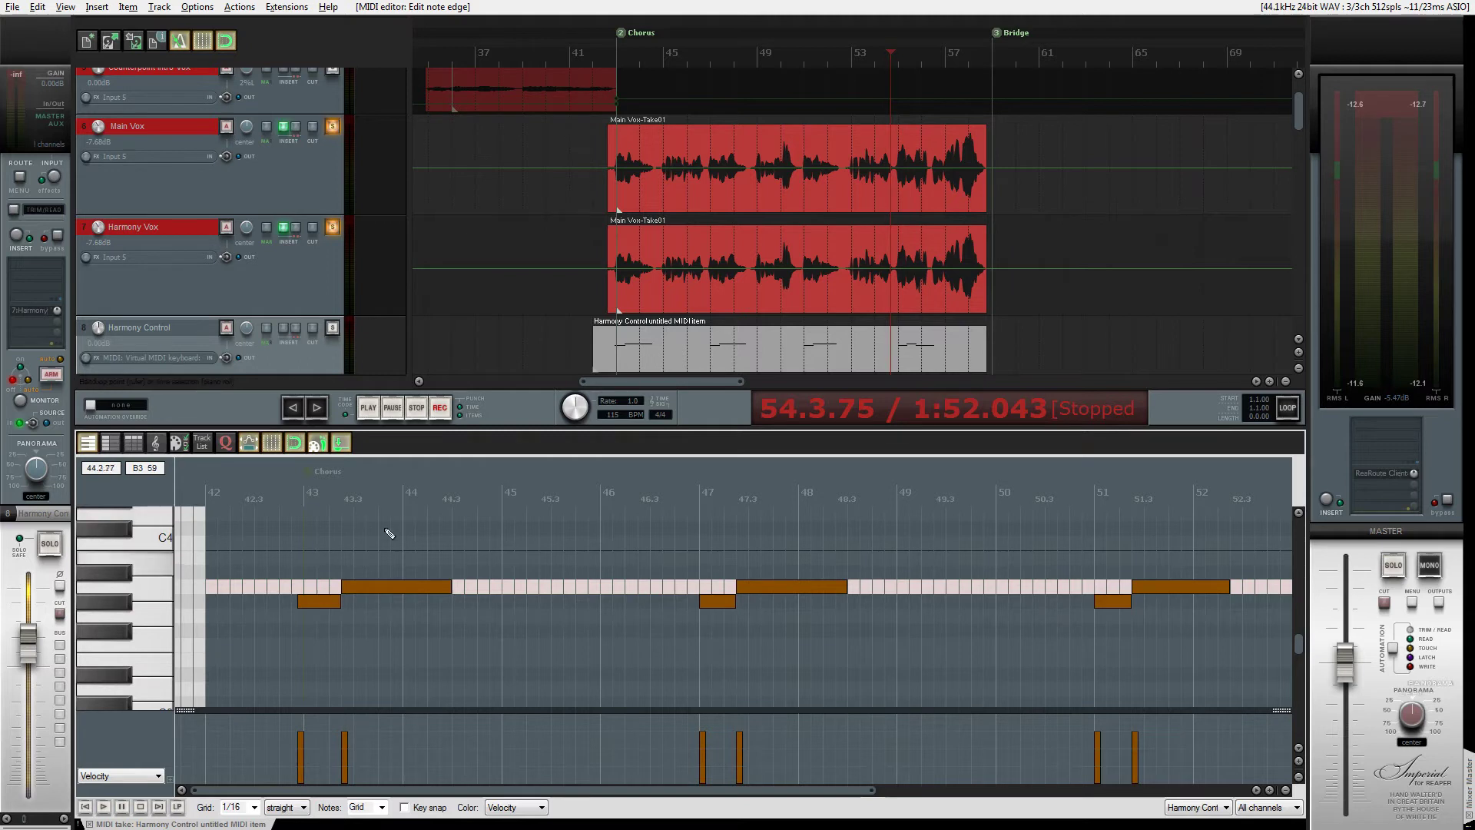
Close the MIDI editor and unsolo the Main Vox and Harmony Vox tracks.
{"action": "key", "text": "Escape"}
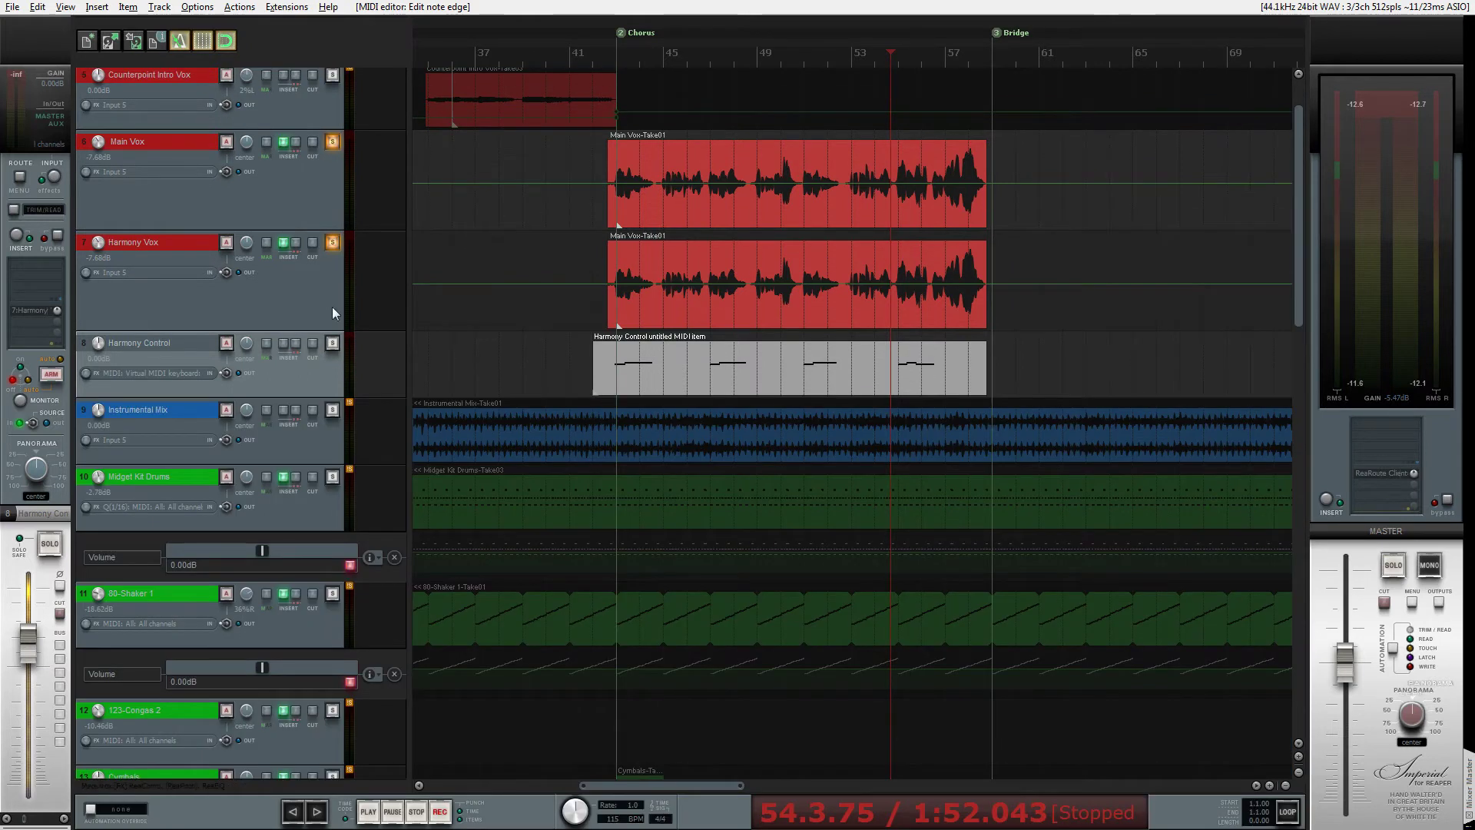
{"action": "left_click", "coordinate": [335, 143]}
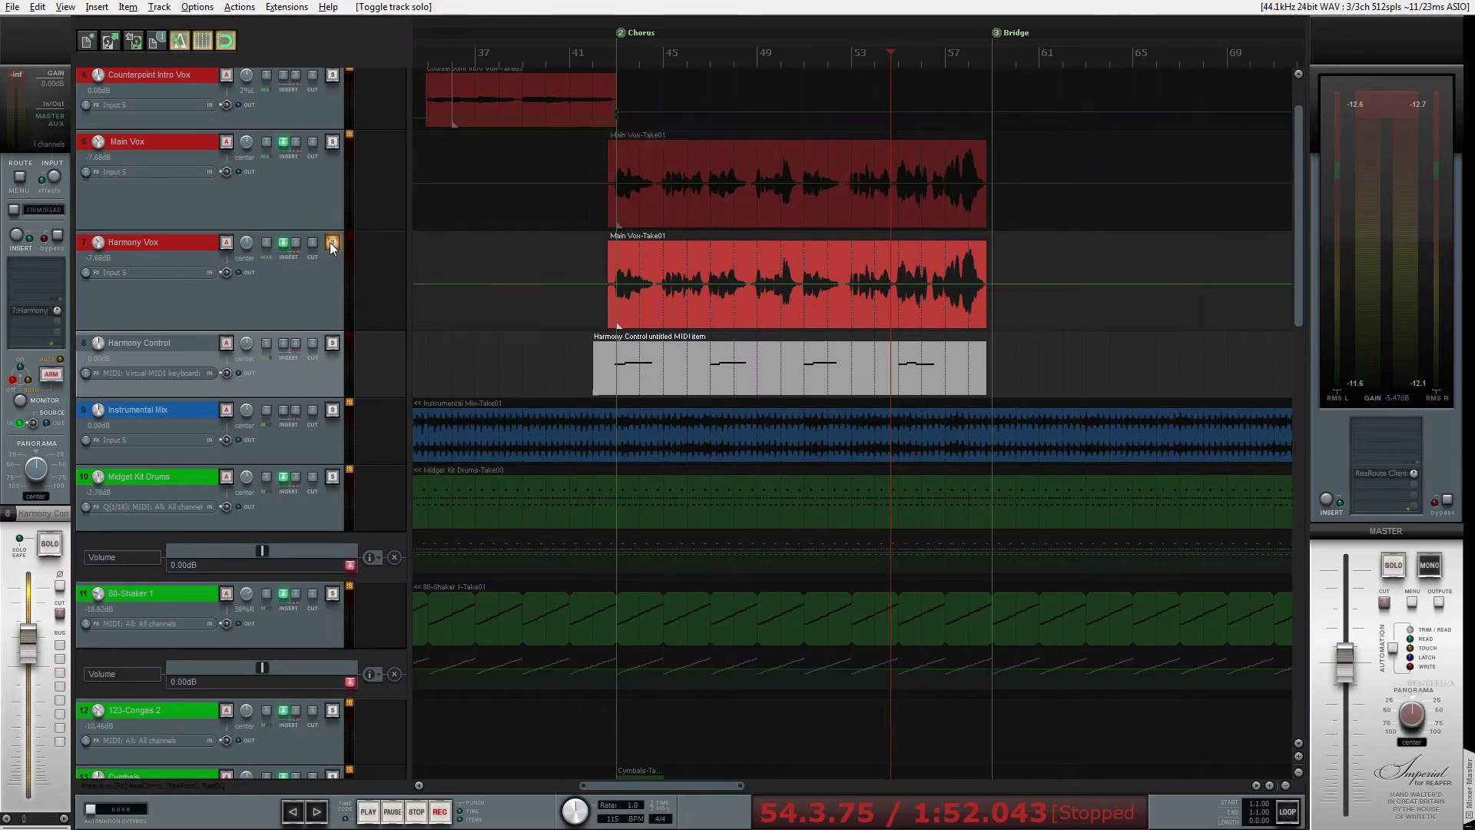
{"action": "left_click", "coordinate": [331, 241]}
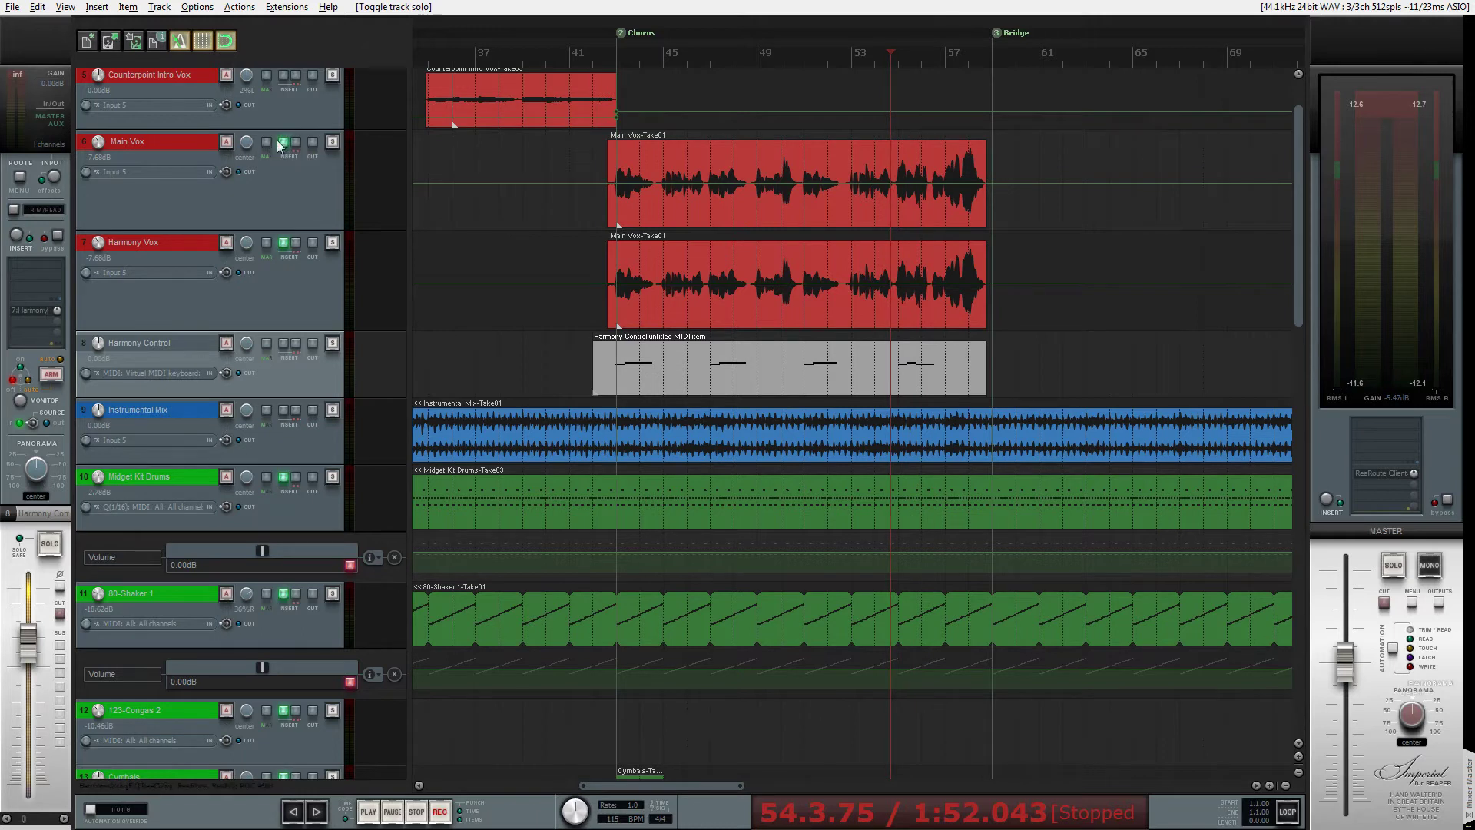
Enable ReaPitch in the Main Vox effects chain and play the full mix from measure 40.
{"action": "left_click", "coordinate": [282, 142]}
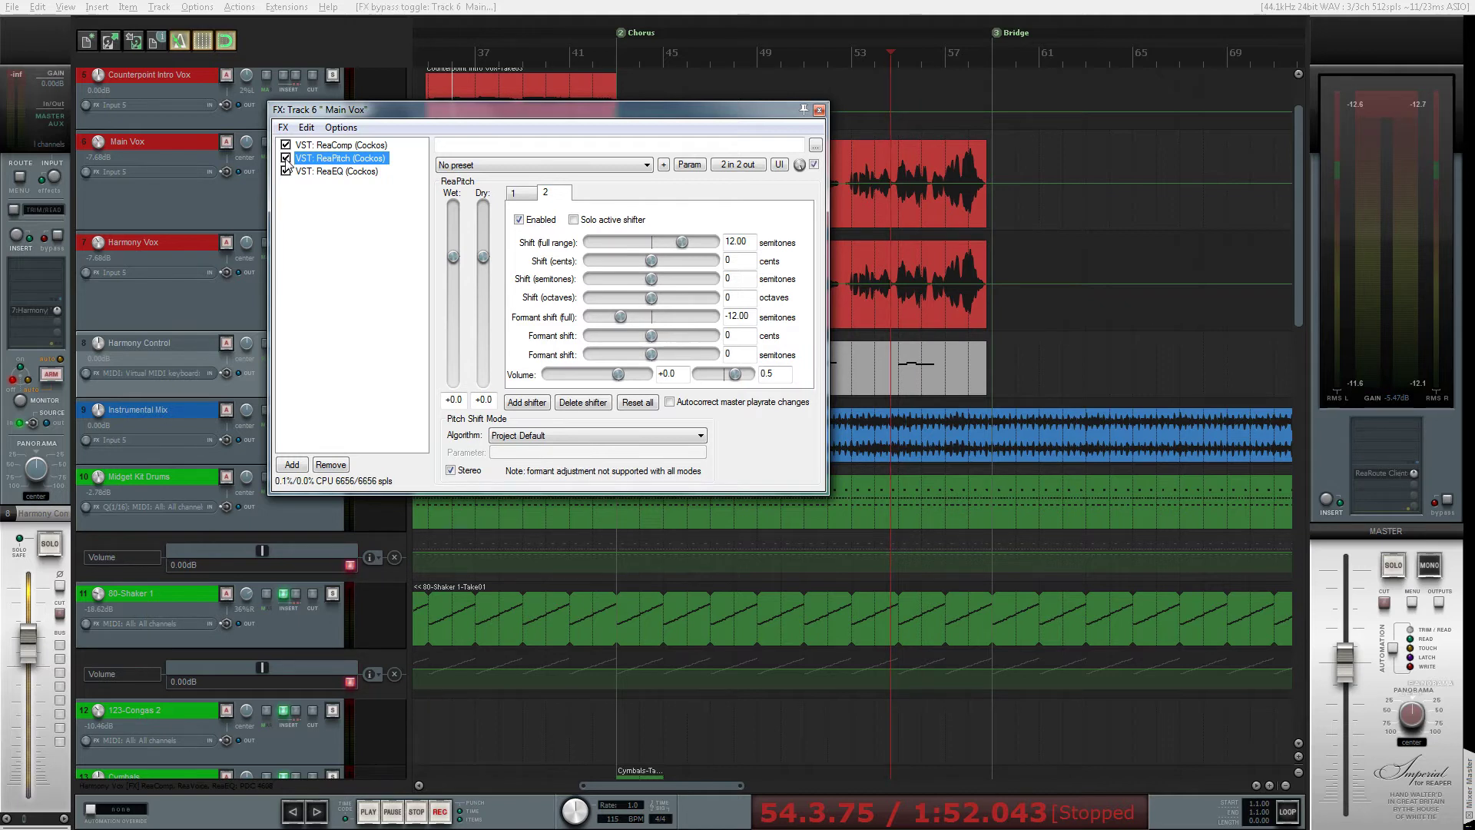
{"action": "left_click", "coordinate": [819, 110]}
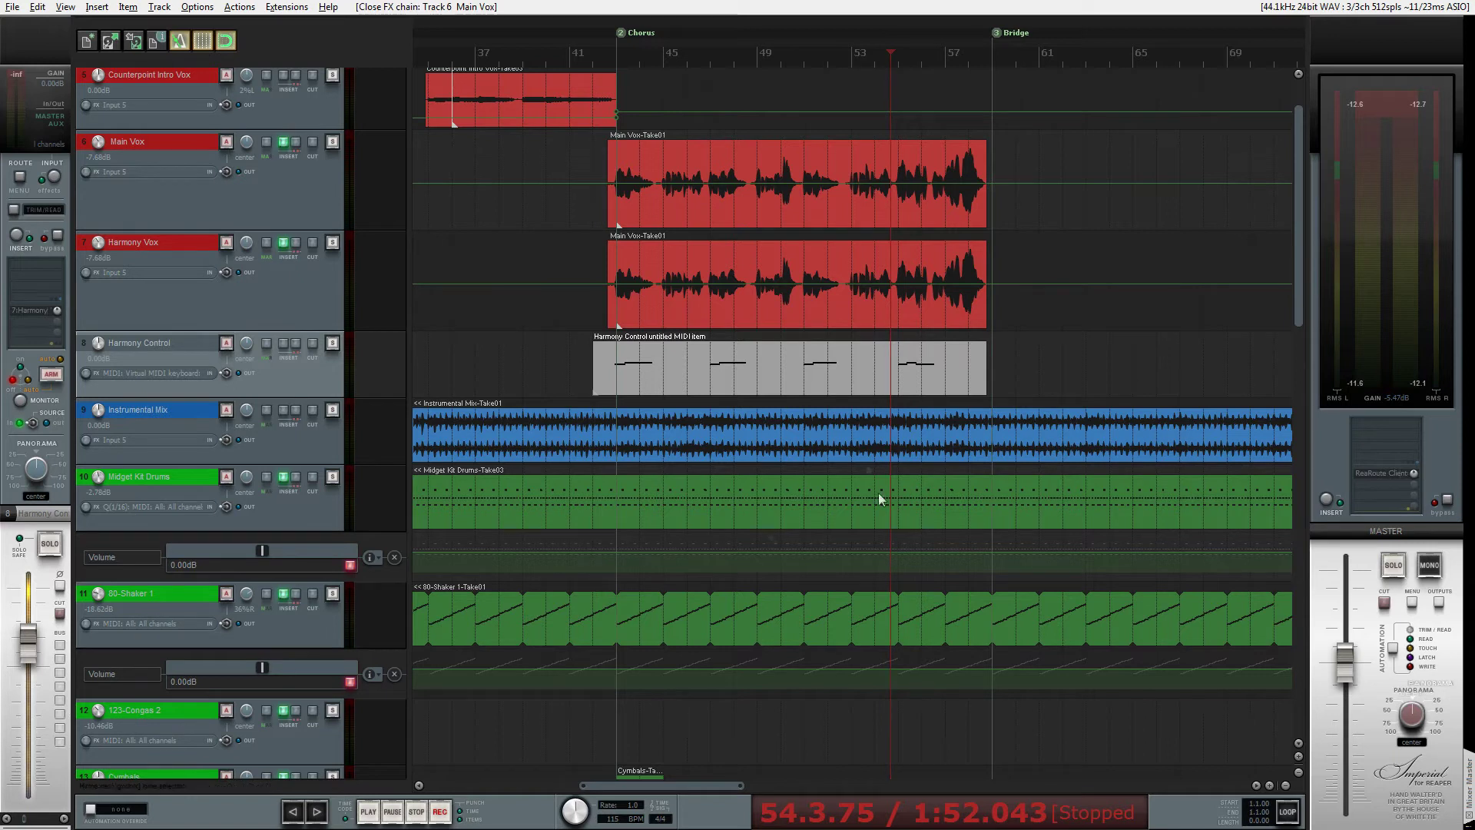
{"action": "left_click", "coordinate": [549, 53]}
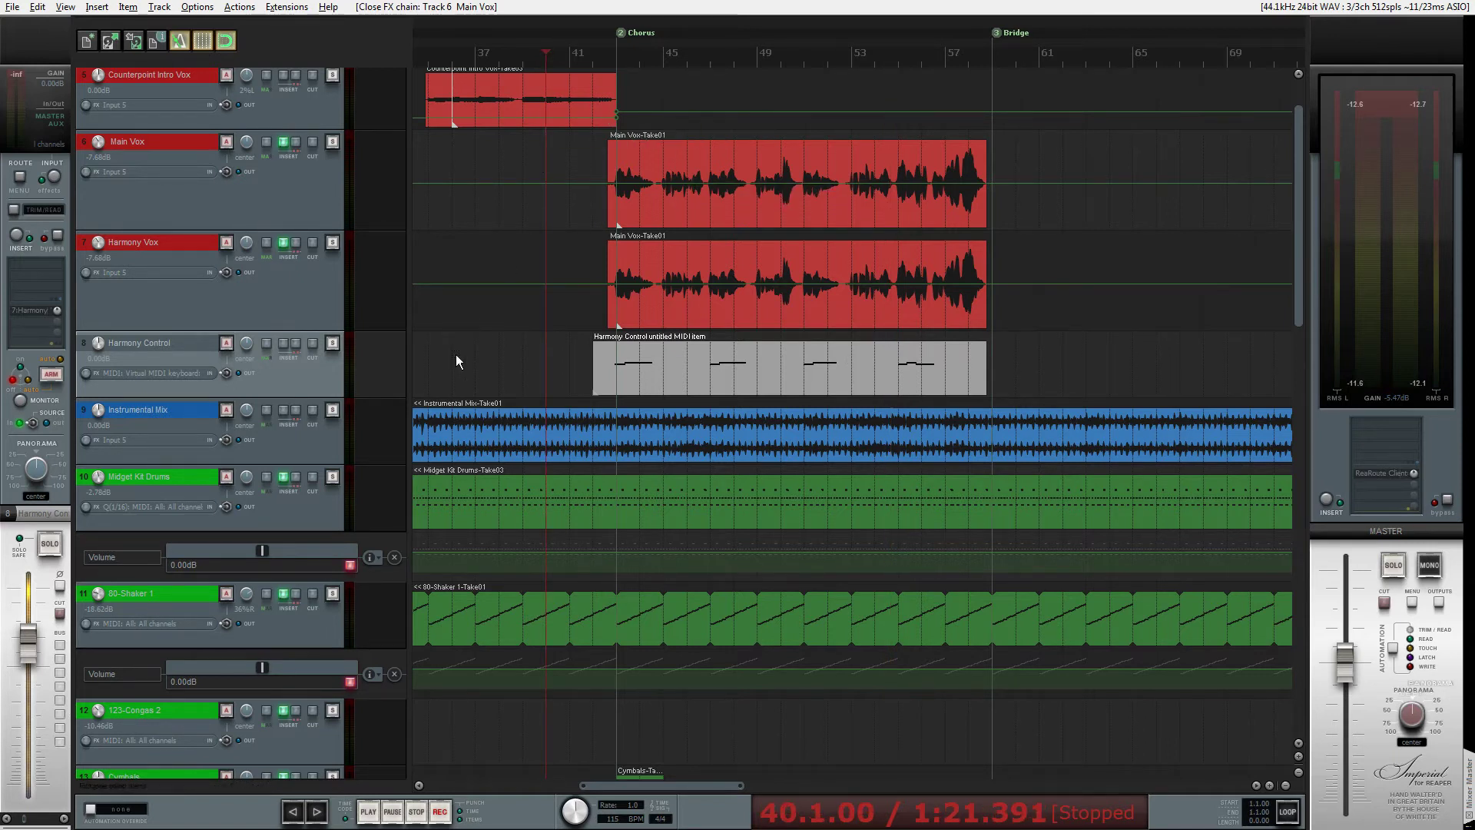
{"action": "key", "text": "space"}
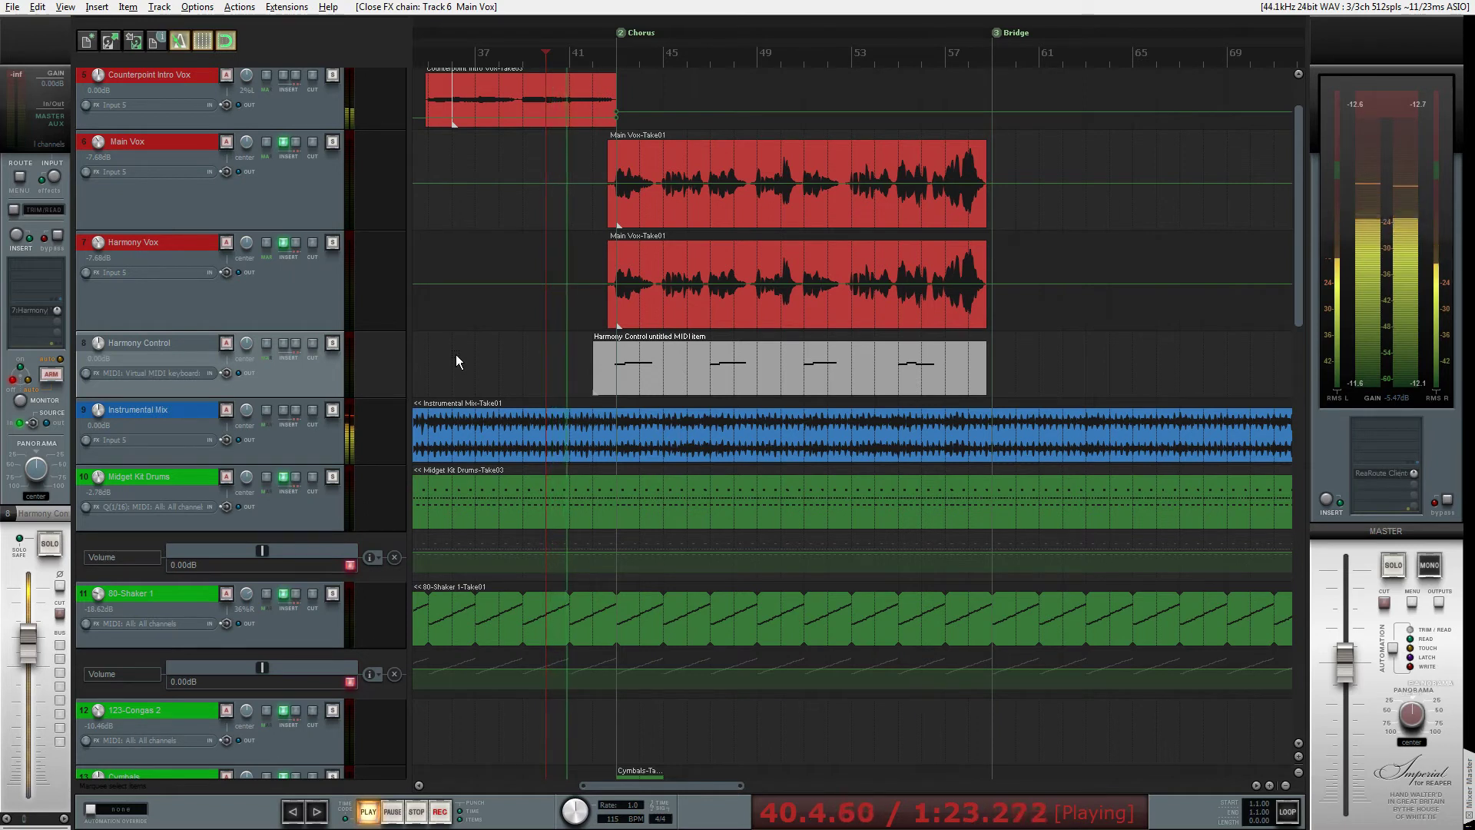